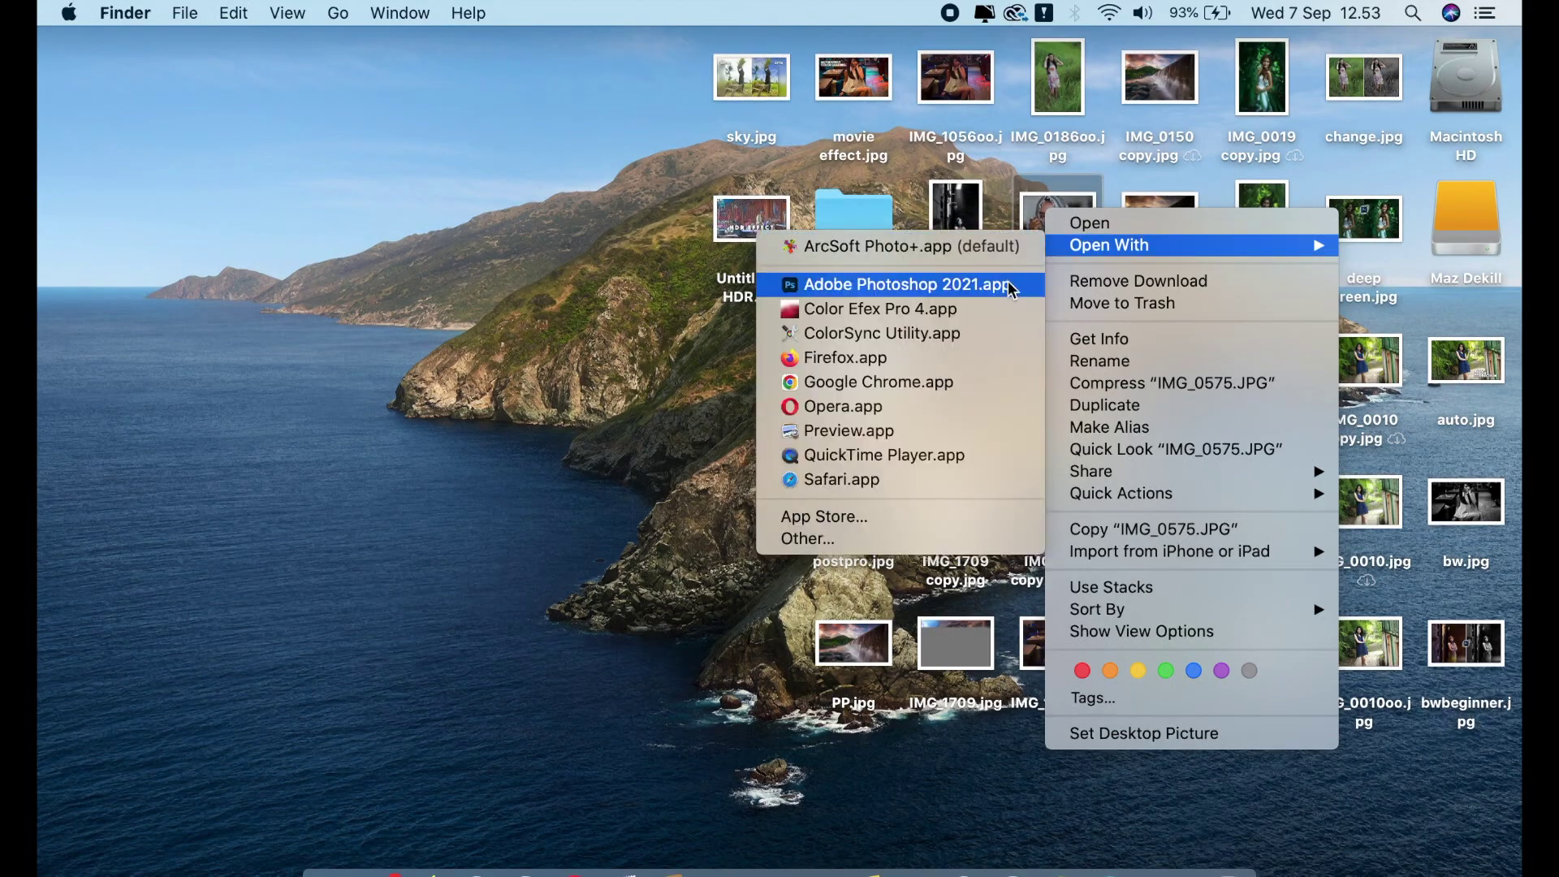
Open IMG_0575.JPG from the desktop with Adobe Photoshop 2021
{"action": "left_click", "coordinate": [975, 286]}
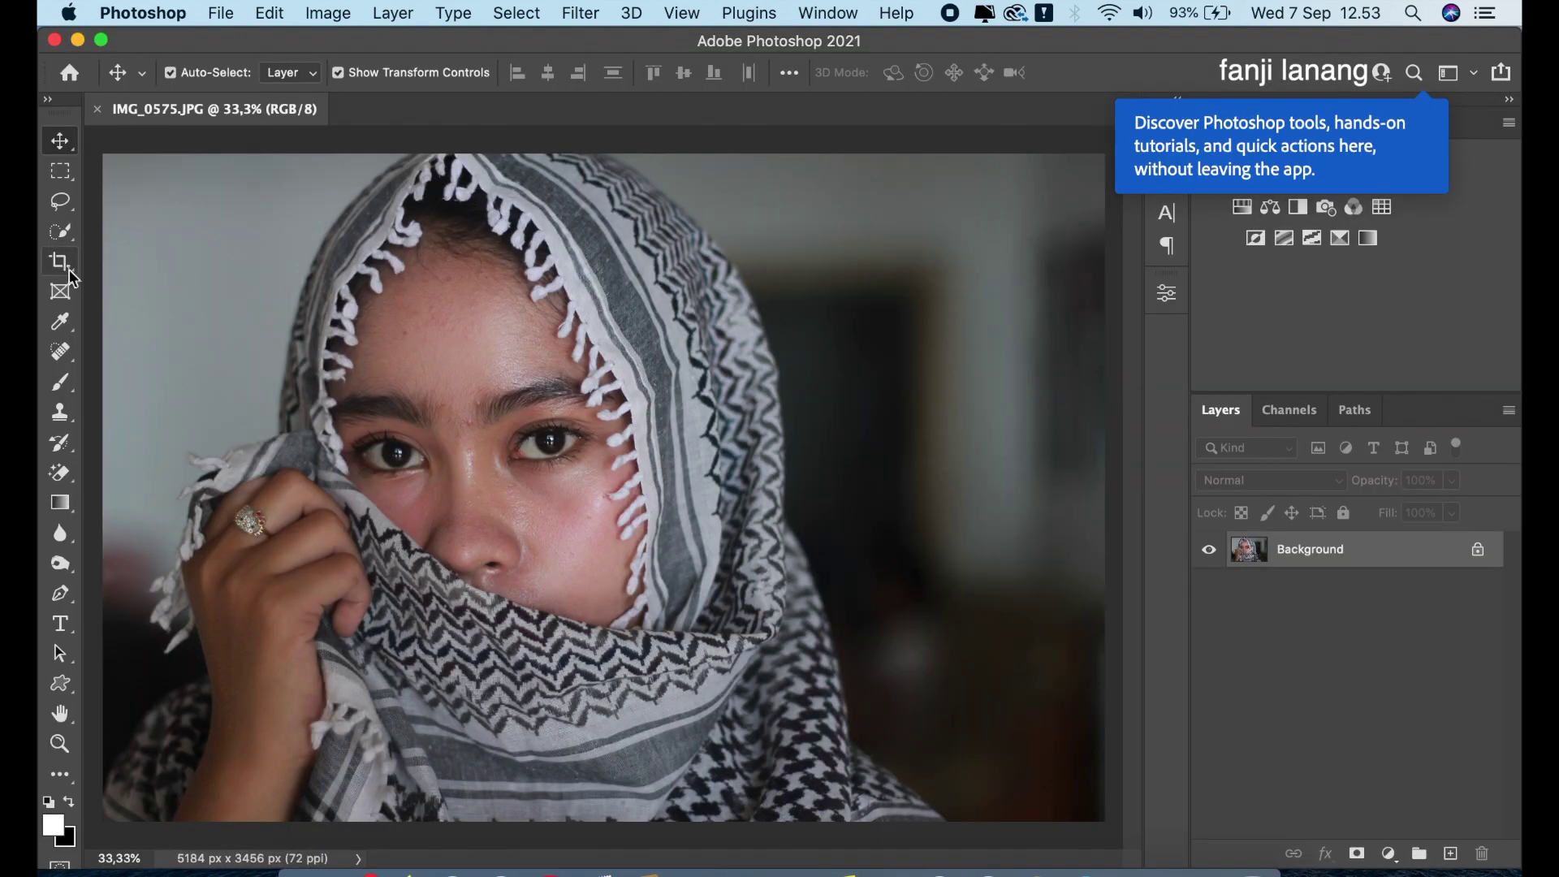
Crop the portrait tightly around the face to 4201 × 2801 px
{"action": "left_click", "coordinate": [62, 264]}
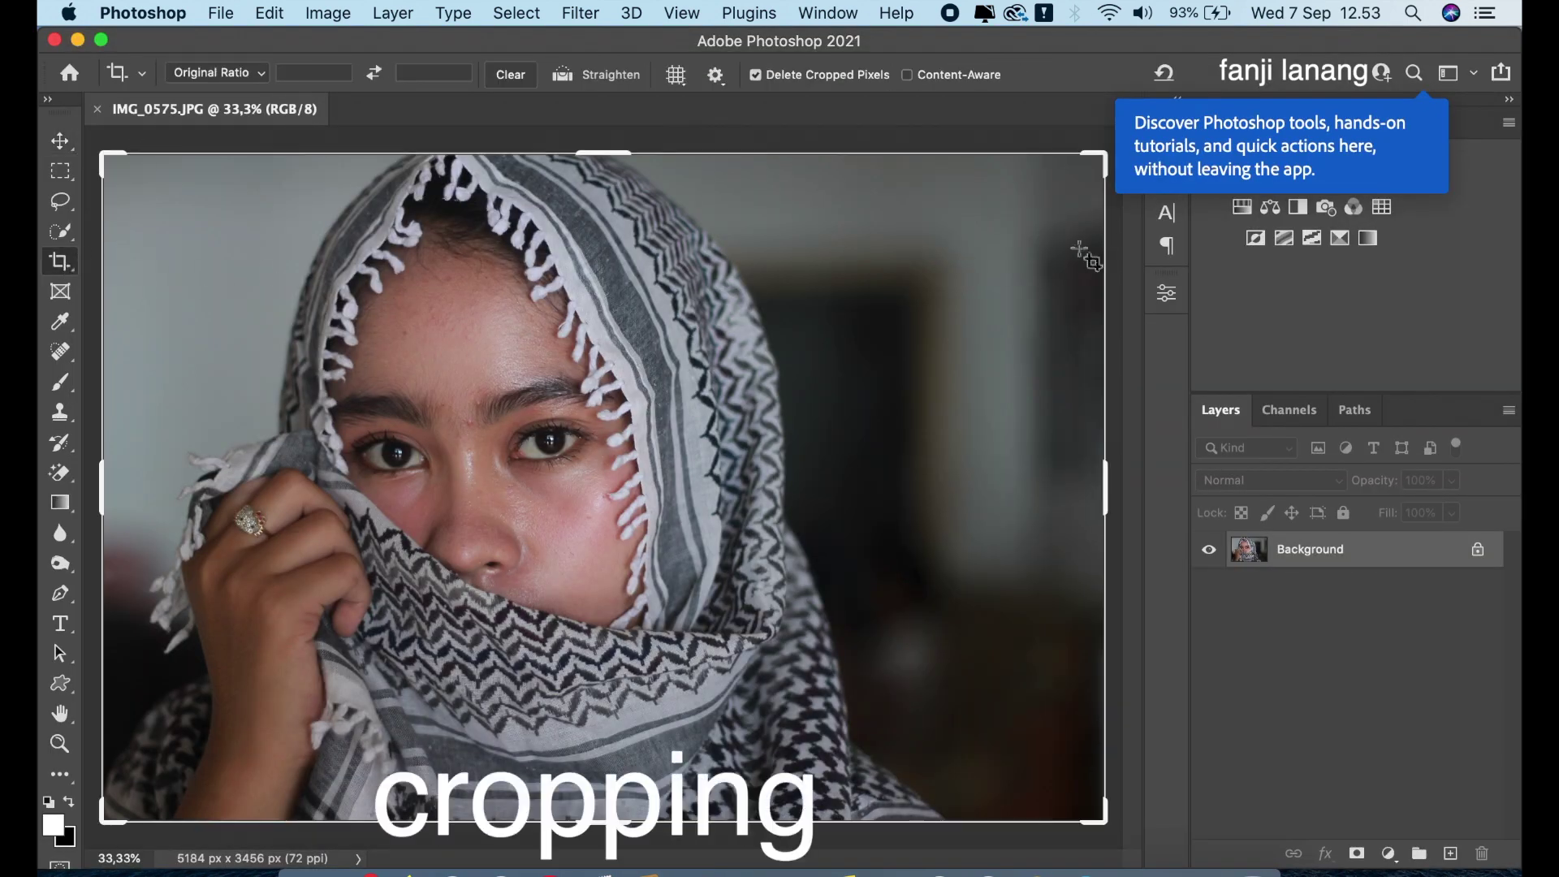
{"action": "left_click", "coordinate": [1089, 174]}
{"action": "left_click_drag", "start_coordinate": [1089, 174], "coordinate": [1060, 258]}
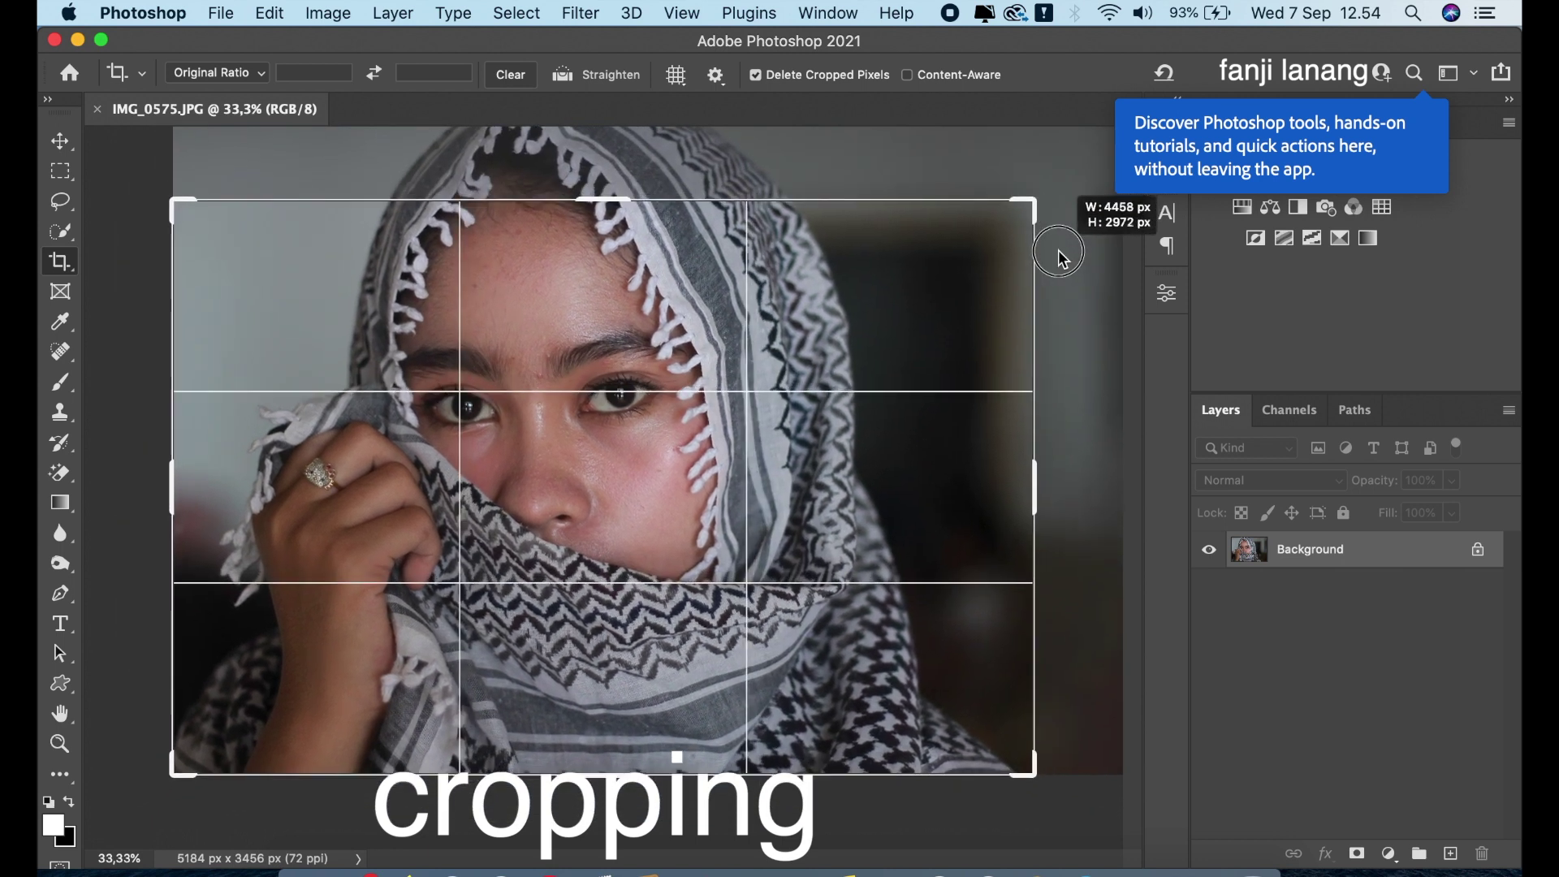
{"action": "left_click_drag", "start_coordinate": [1059, 259], "coordinate": [1051, 273]}
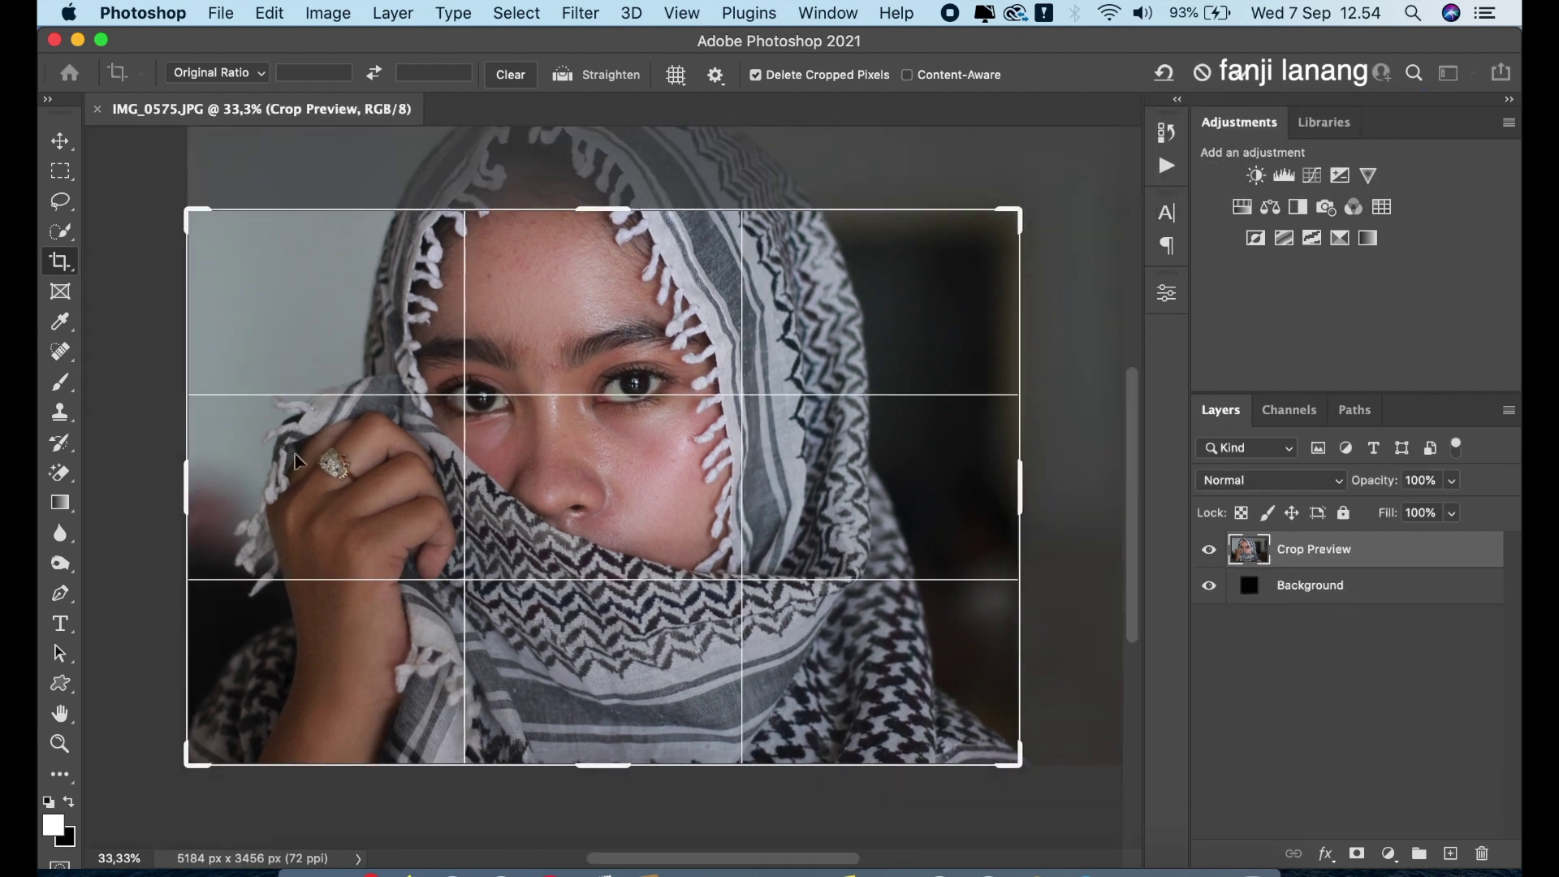
{"action": "left_click_drag", "start_coordinate": [182, 777], "coordinate": [198, 767]}
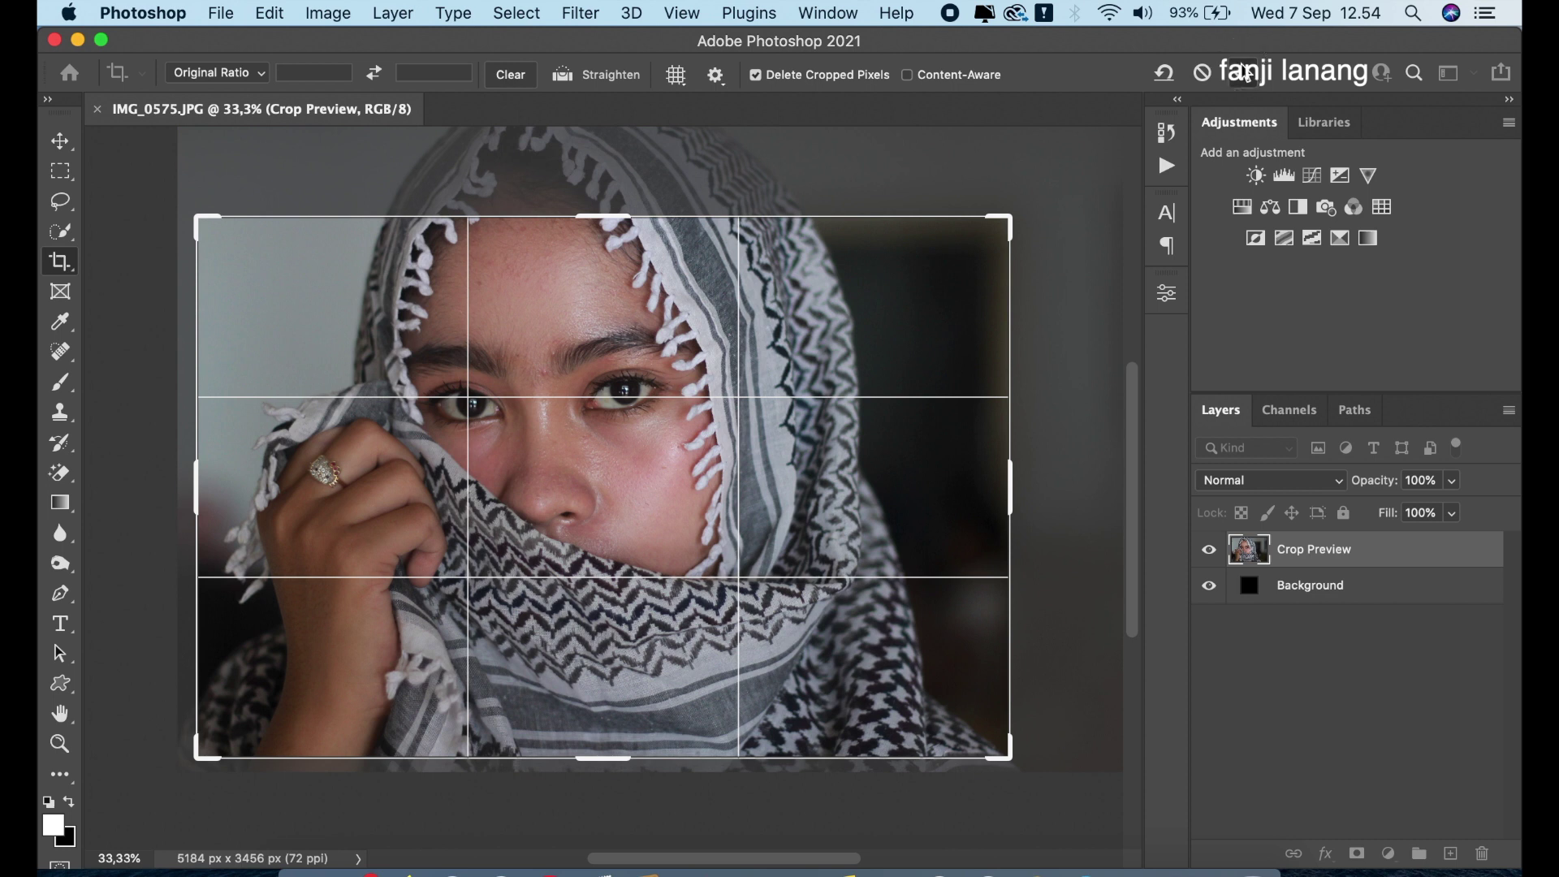
{"action": "left_click", "coordinate": [1238, 72]}
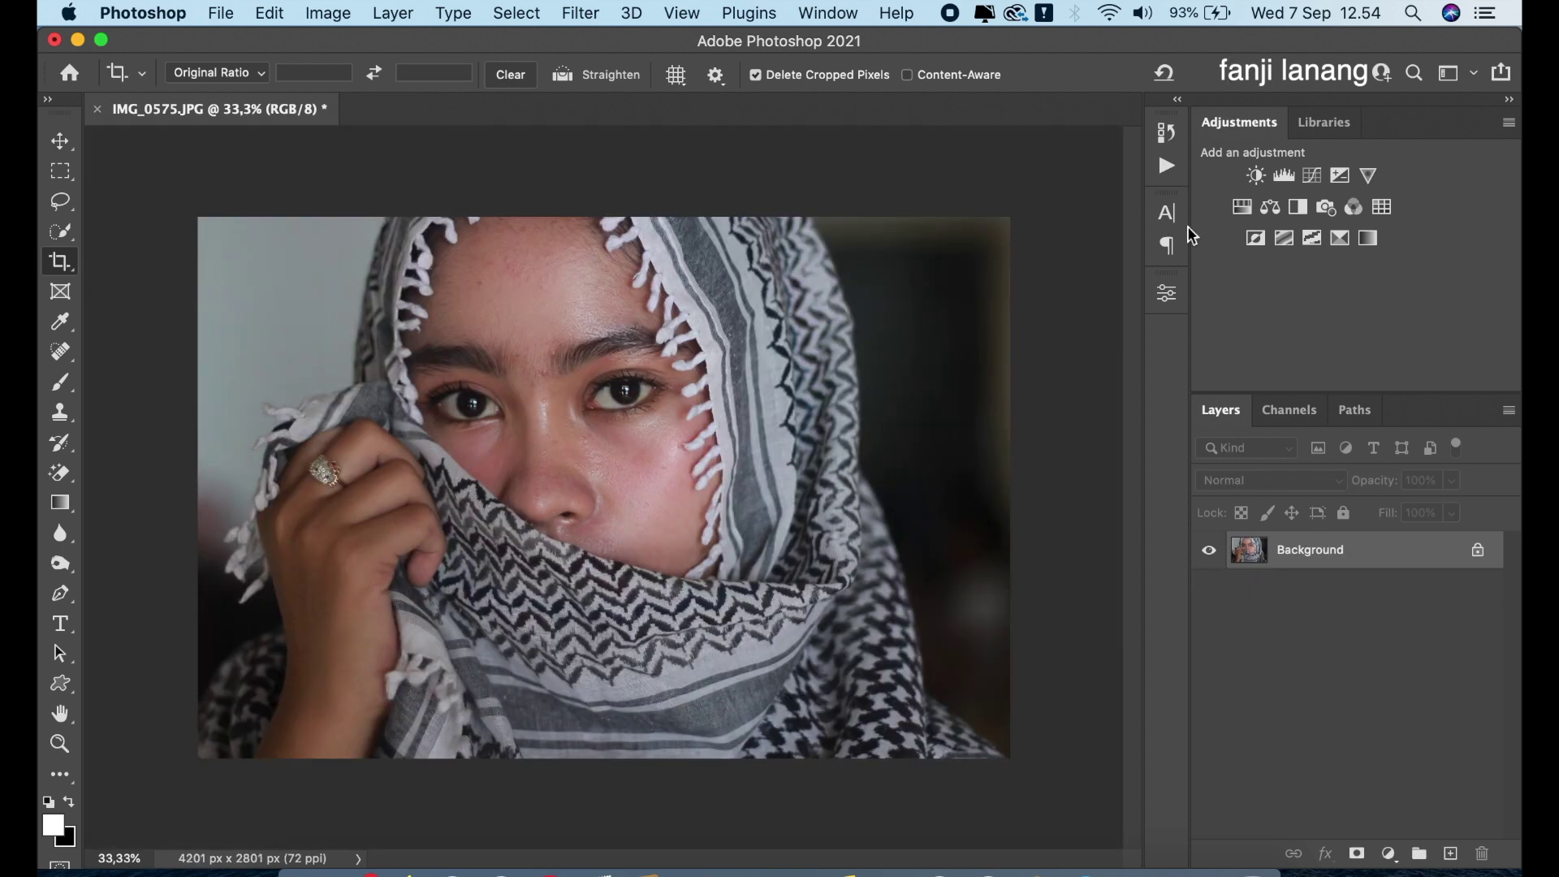
Duplicate the Background layer, invert the copy, and set its blend mode to Vivid Light
{"action": "left_click", "coordinate": [57, 141]}
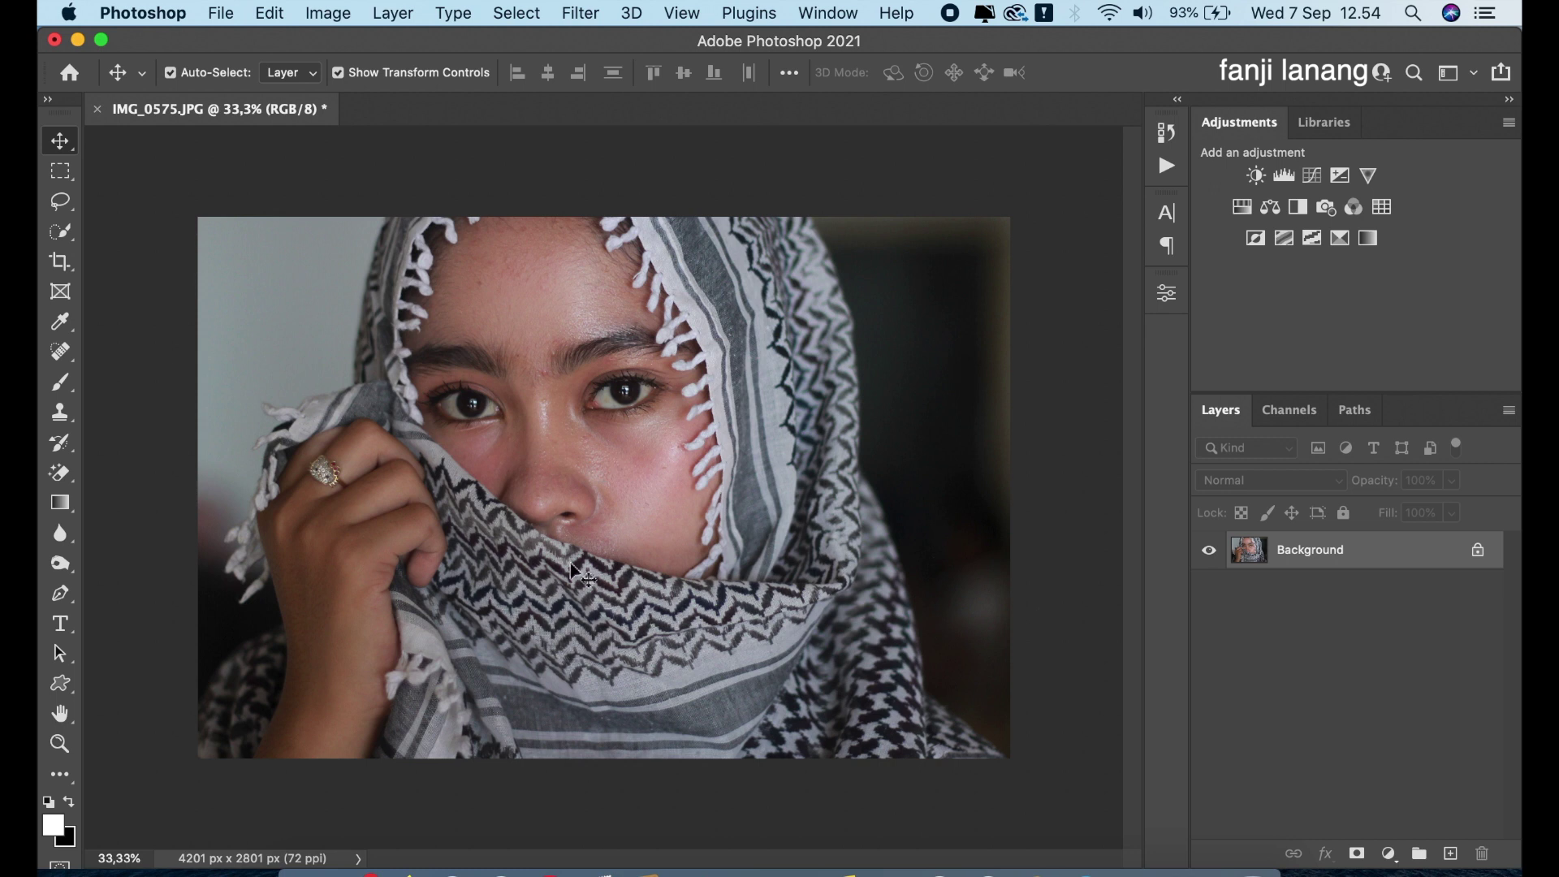
{"action": "mouse_move", "coordinate": [1399, 550]}
{"action": "left_mouse_down"}
{"action": "mouse_move", "coordinate": [1414, 771]}
{"action": "mouse_move", "coordinate": [1451, 853]}
{"action": "left_mouse_up"}
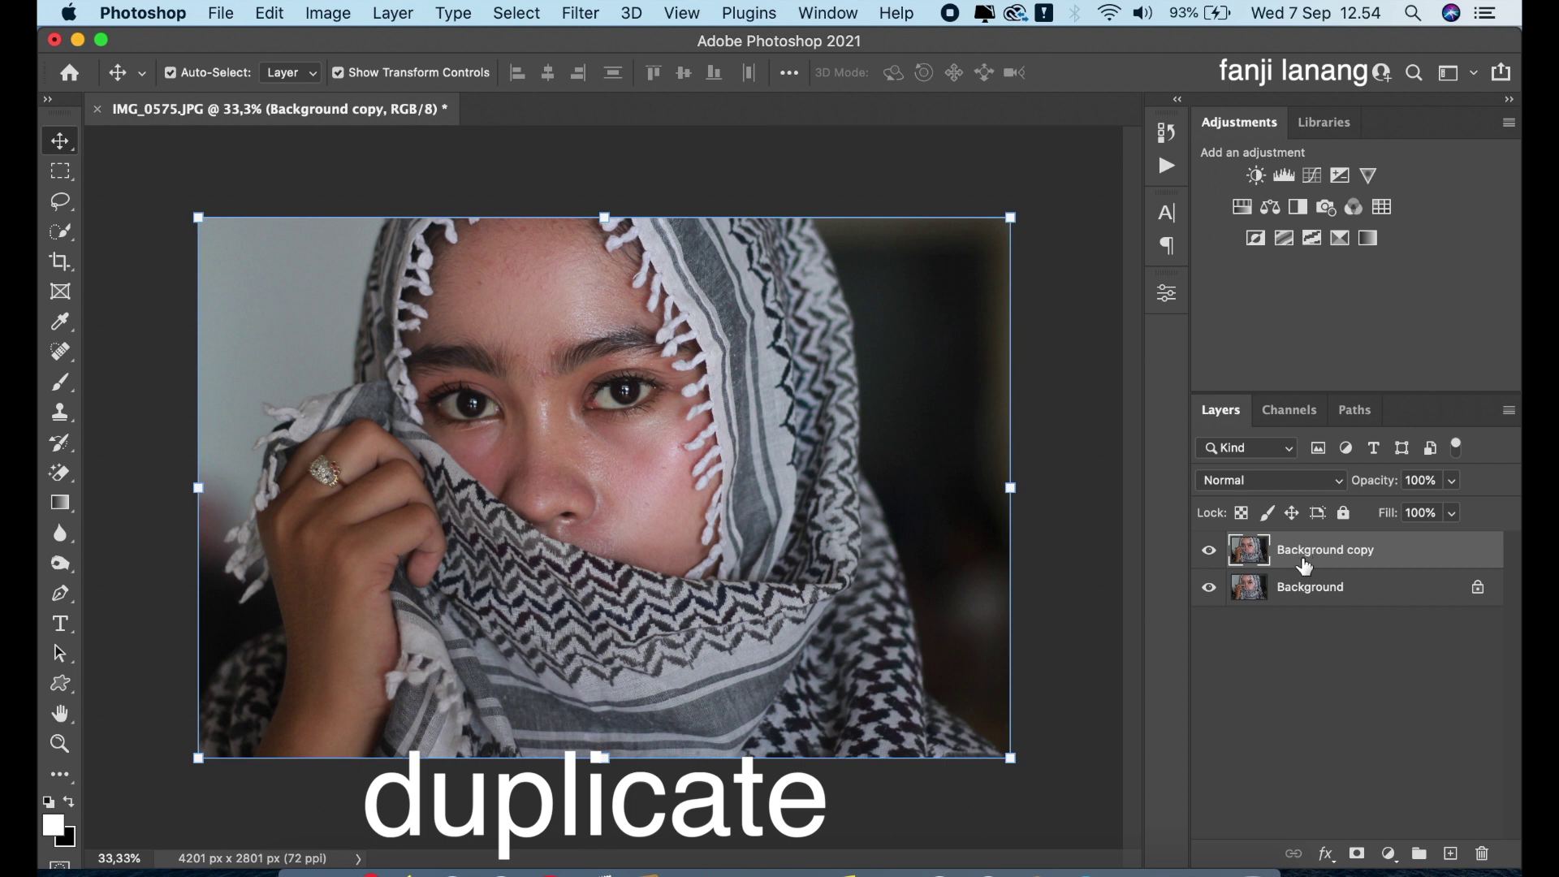
{"action": "left_click", "coordinate": [516, 13]}
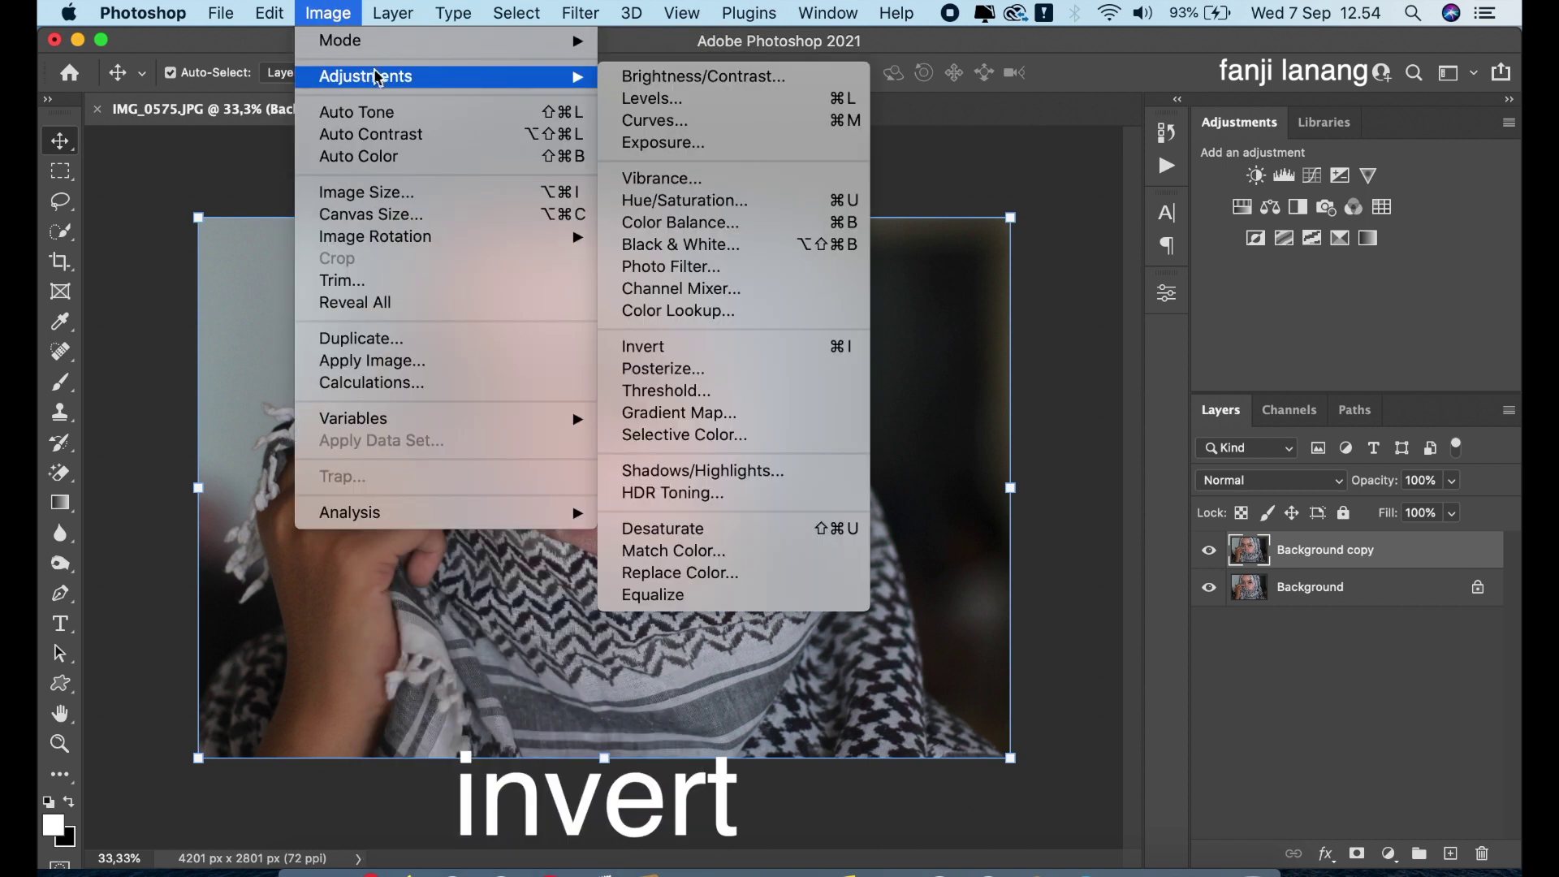
{"action": "mouse_move", "coordinate": [365, 76]}
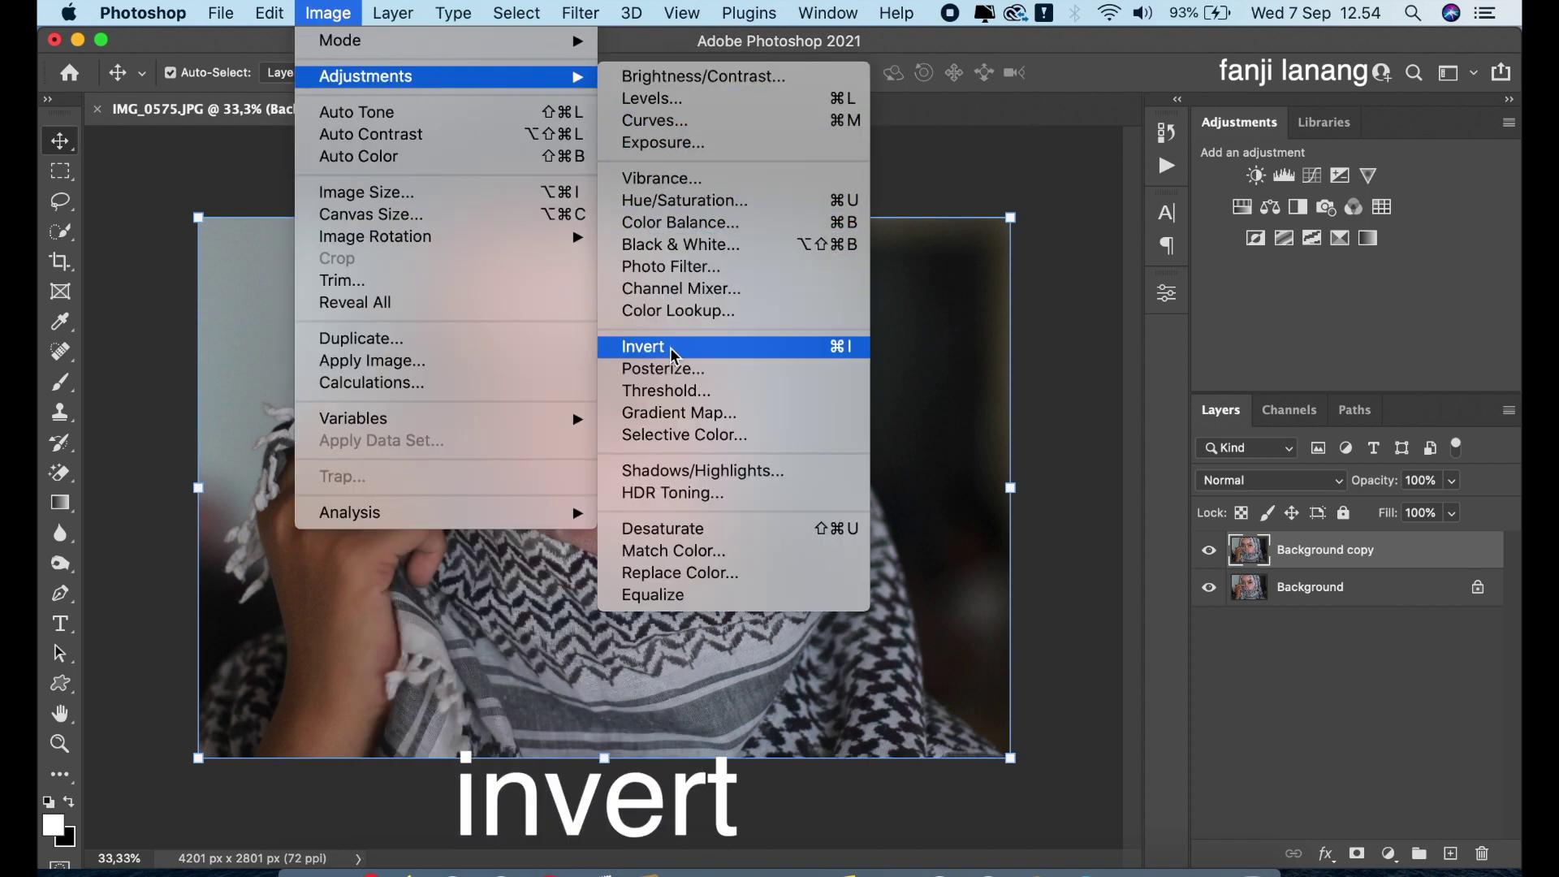
{"action": "left_click", "coordinate": [671, 347]}
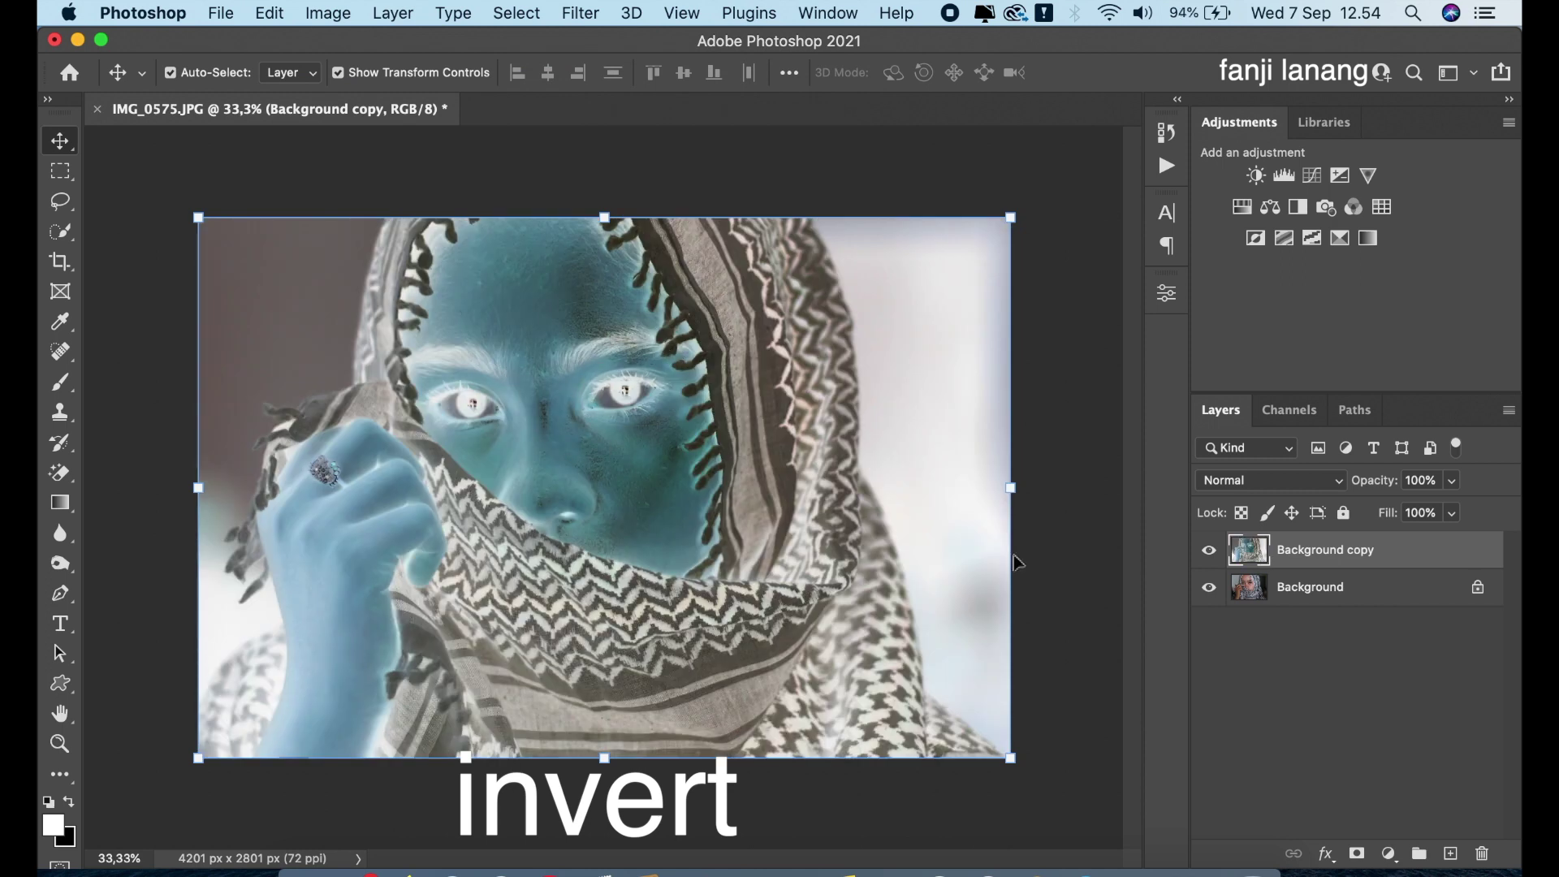
{"action": "left_click", "coordinate": [1259, 480]}
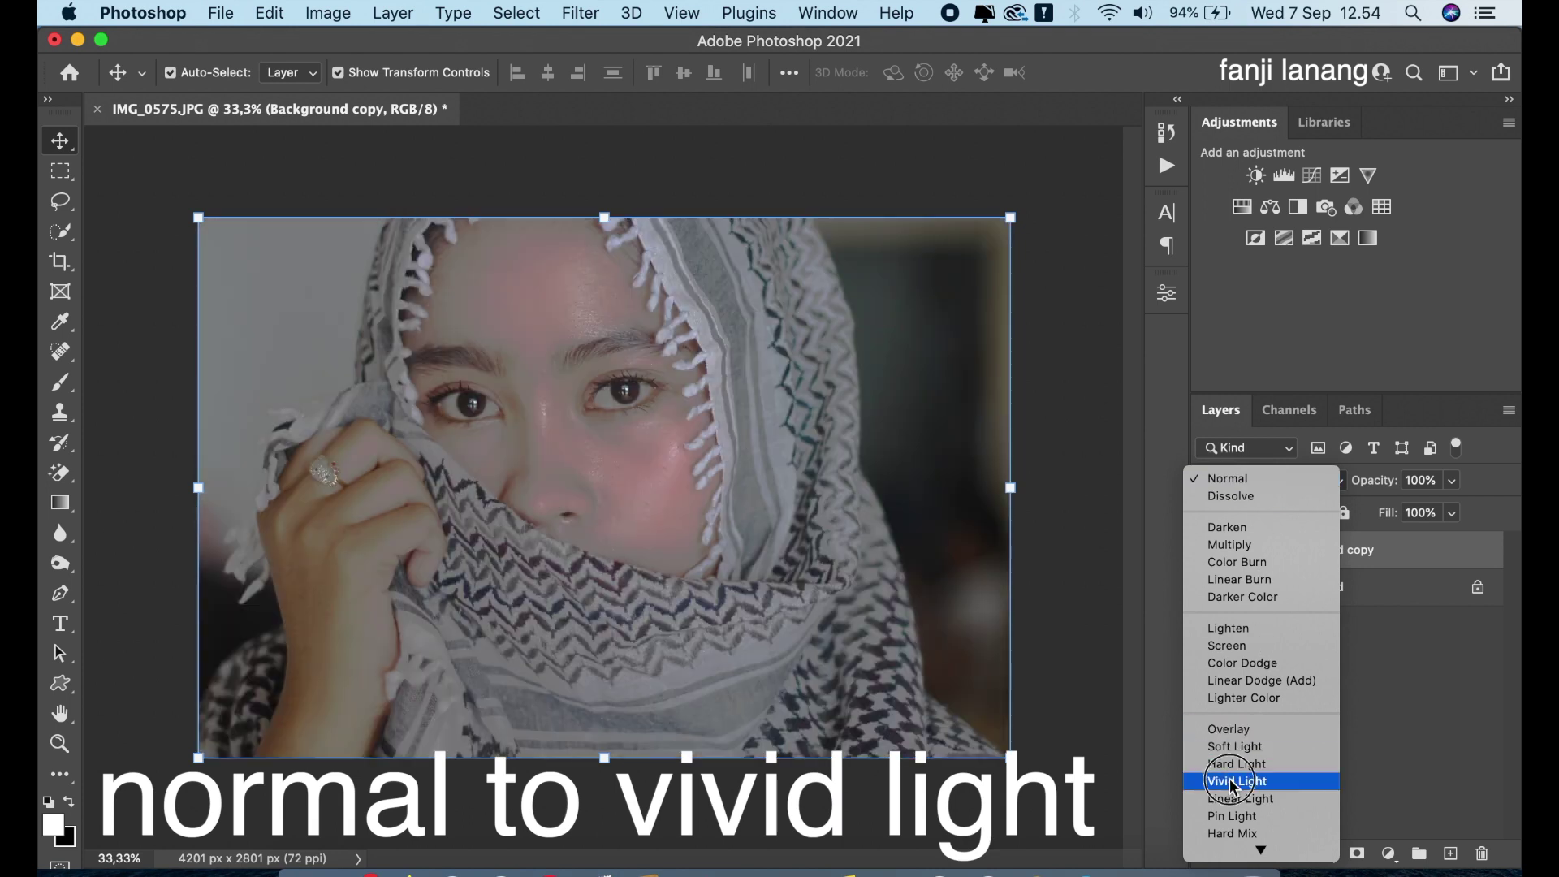
{"action": "left_click", "coordinate": [1233, 782]}
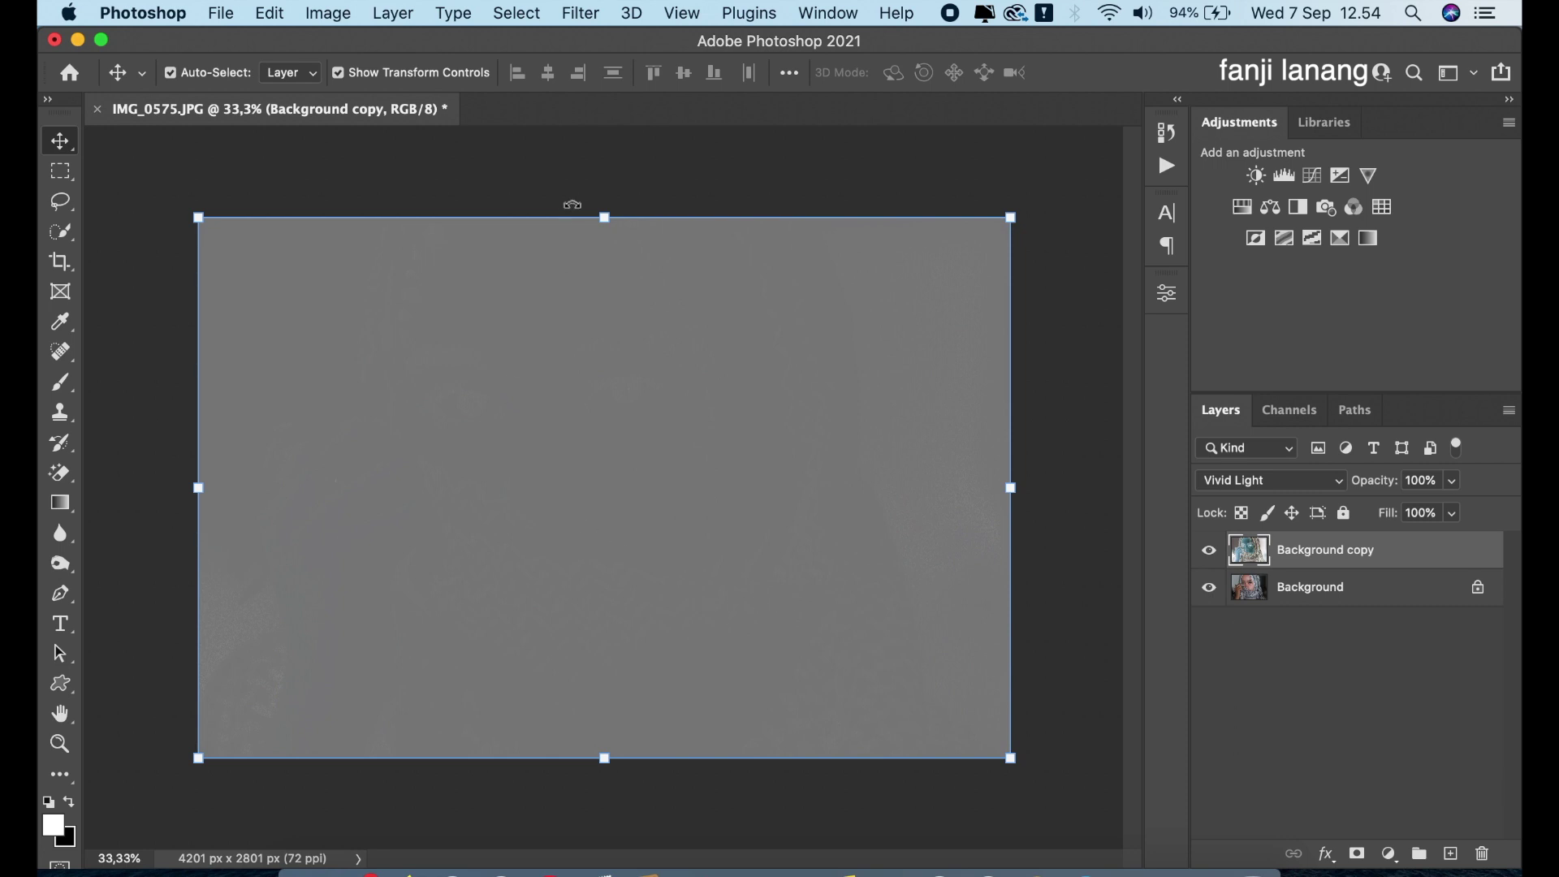
Run High Pass on the Background copy at a radius of about 13,4 pixels
{"action": "left_click", "coordinate": [582, 13]}
{"action": "mouse_move", "coordinate": [597, 523]}
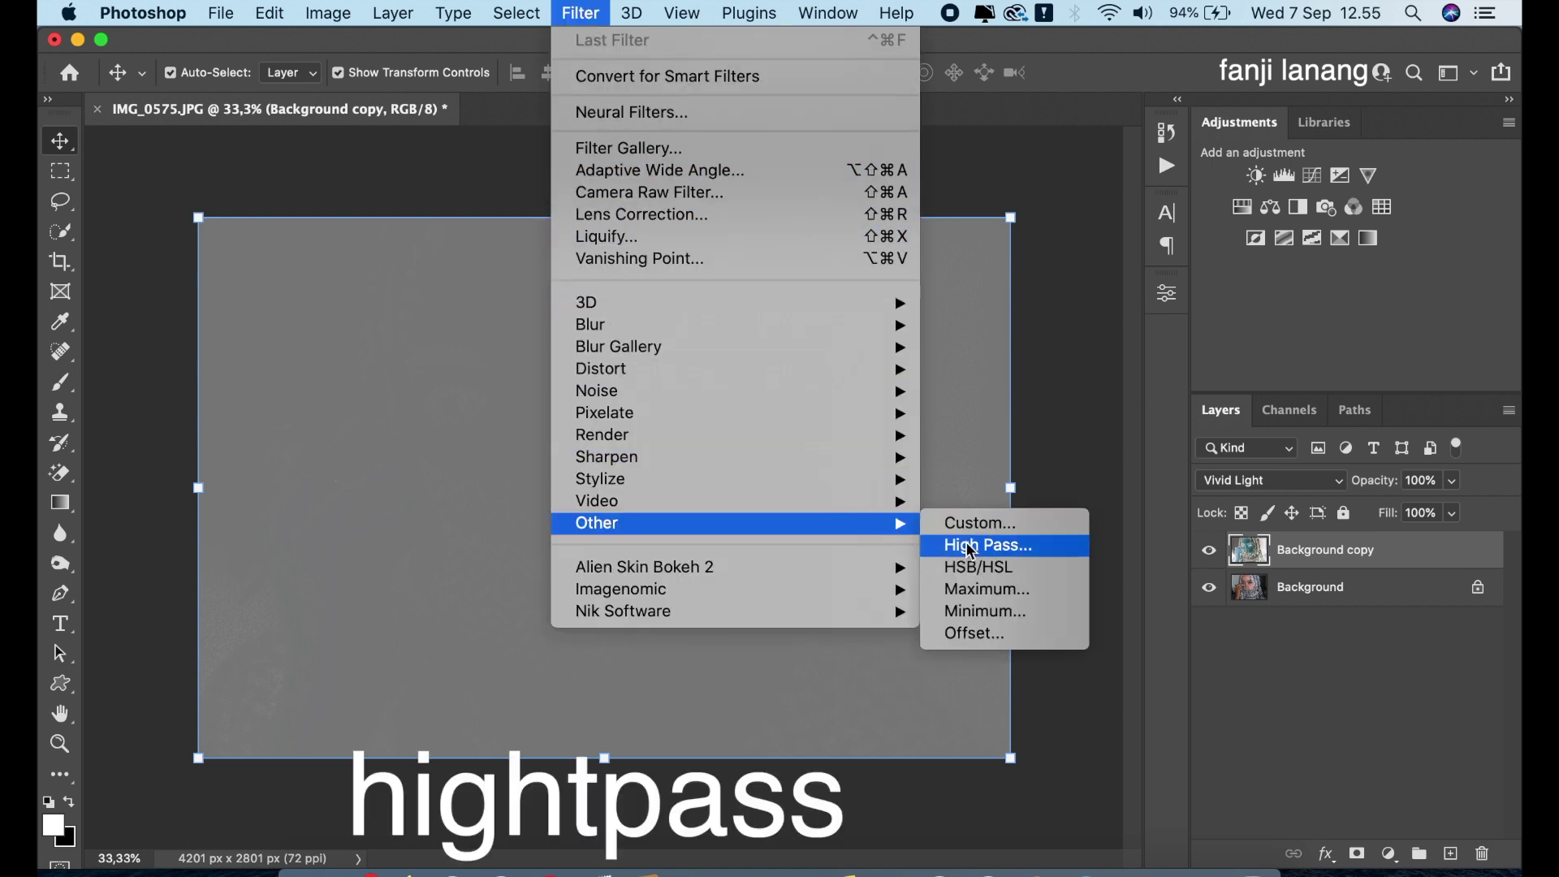
{"action": "left_click", "coordinate": [969, 544]}
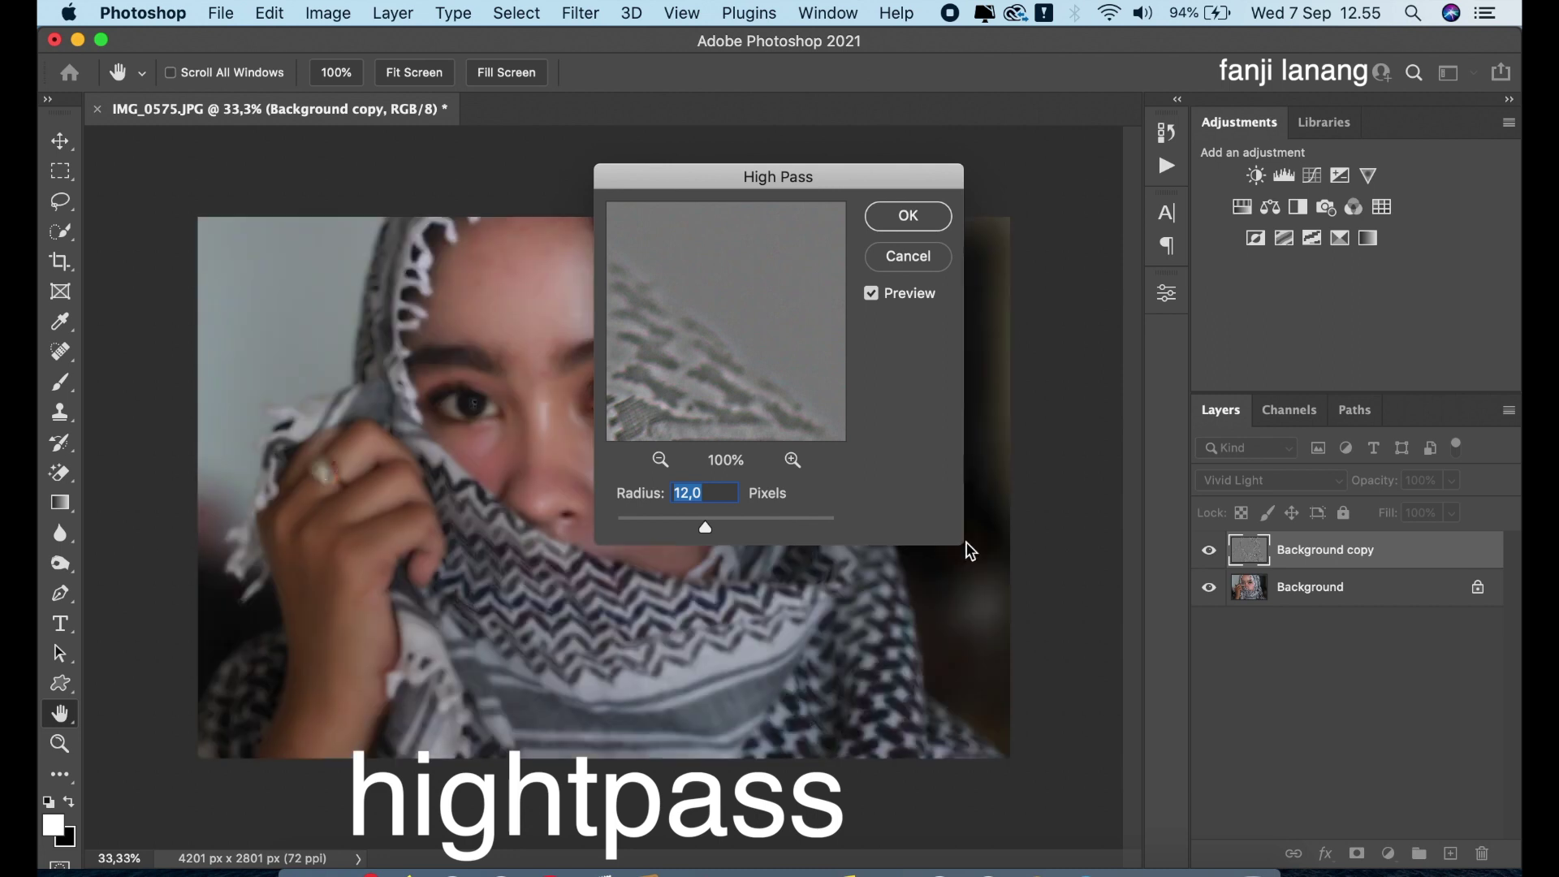
{"action": "left_click_drag", "start_coordinate": [705, 528], "coordinate": [713, 527]}
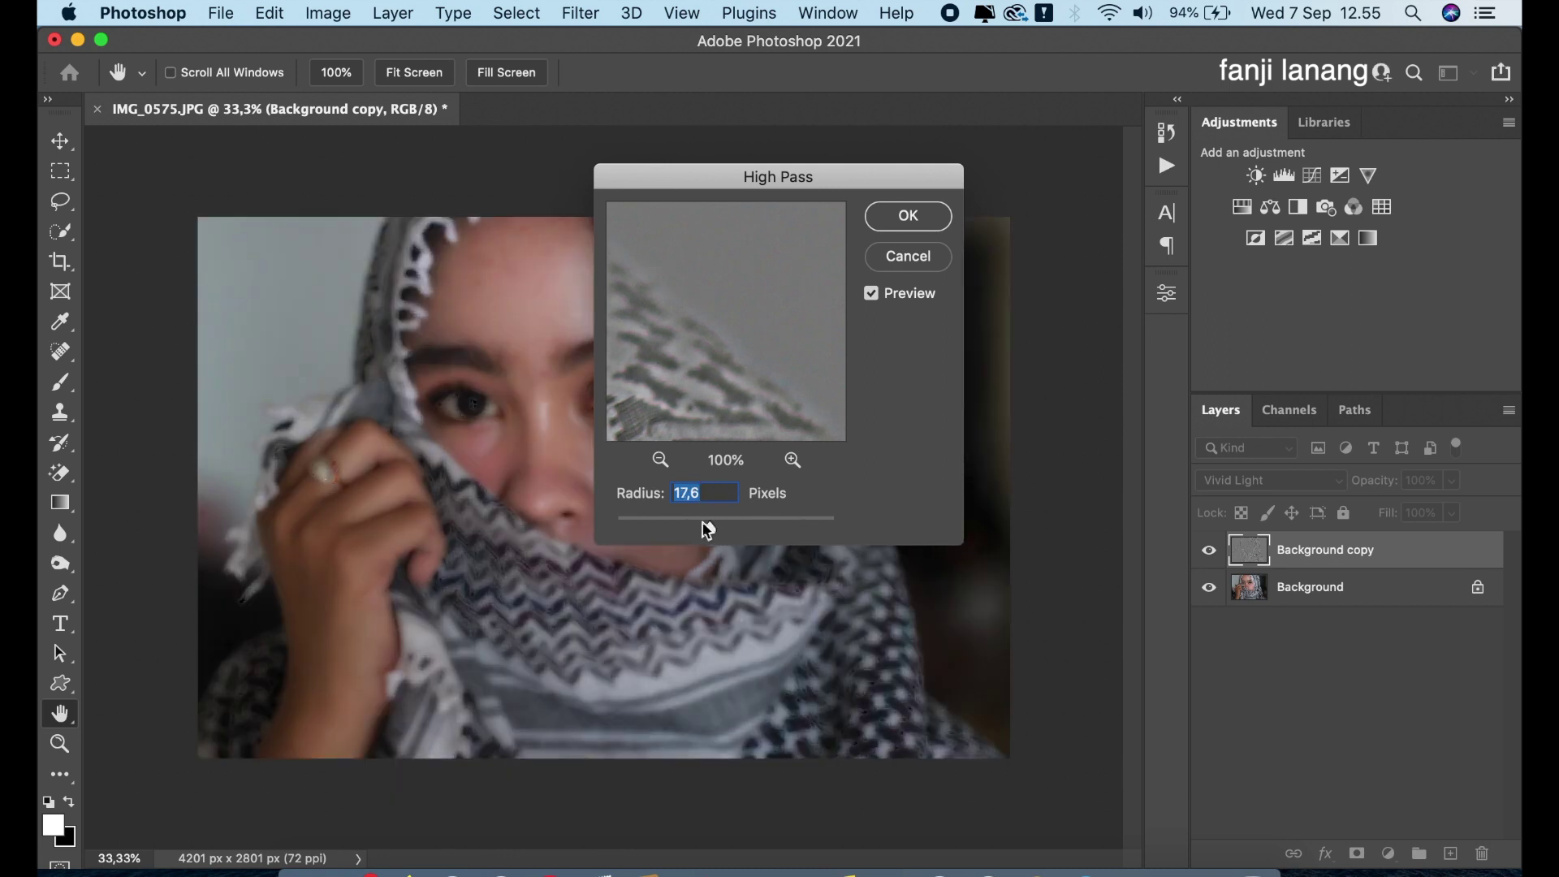
{"action": "left_click_drag", "start_coordinate": [669, 518], "coordinate": [710, 523]}
{"action": "left_click_drag", "start_coordinate": [743, 188], "coordinate": [910, 170]}
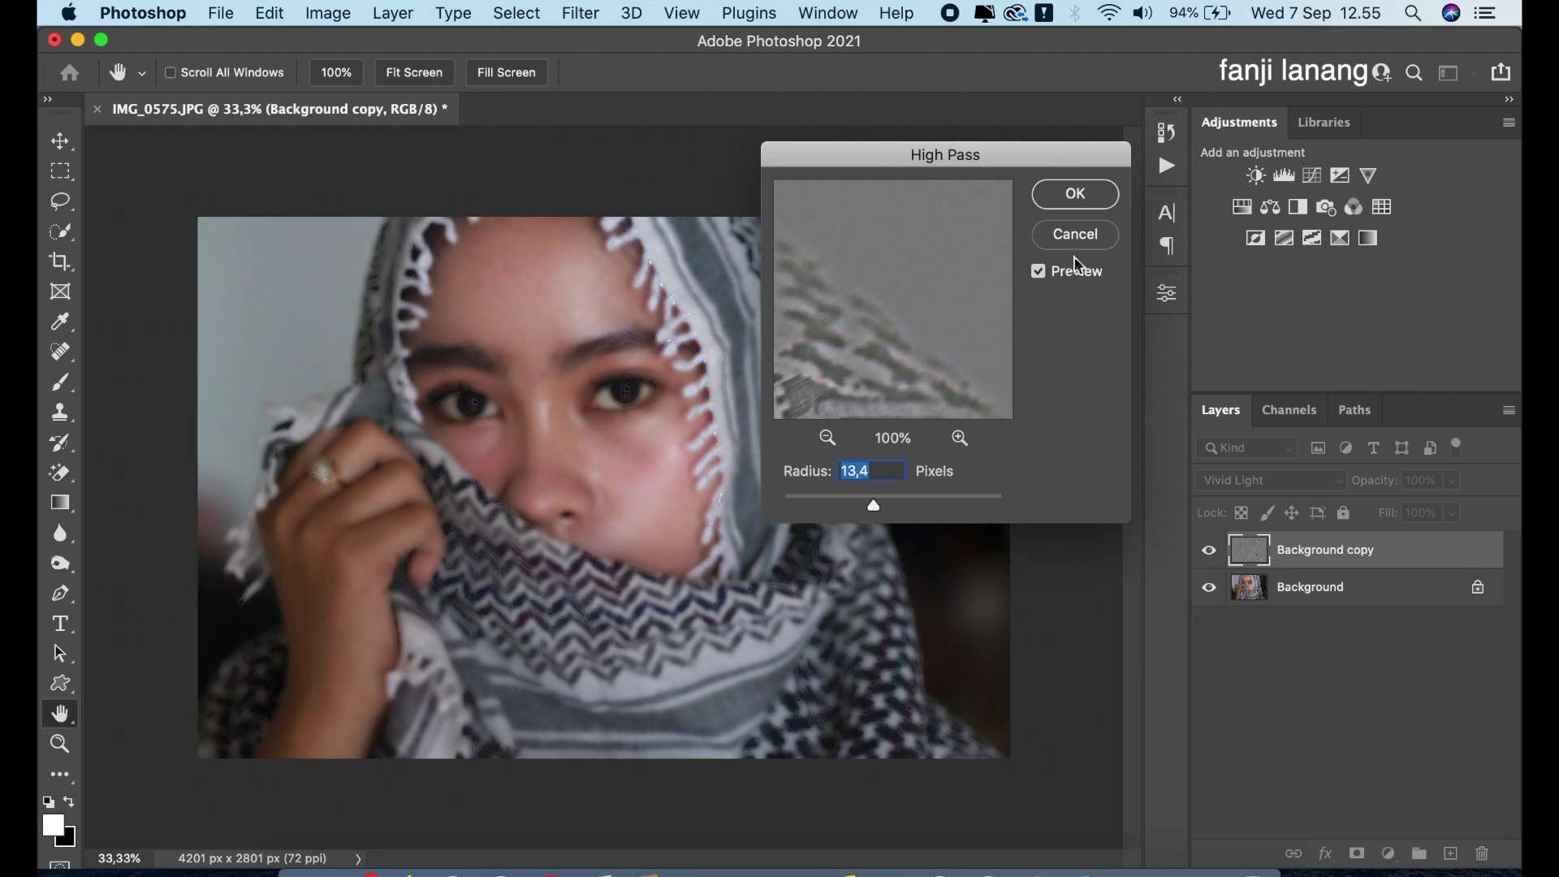
{"action": "left_click", "coordinate": [1076, 195]}
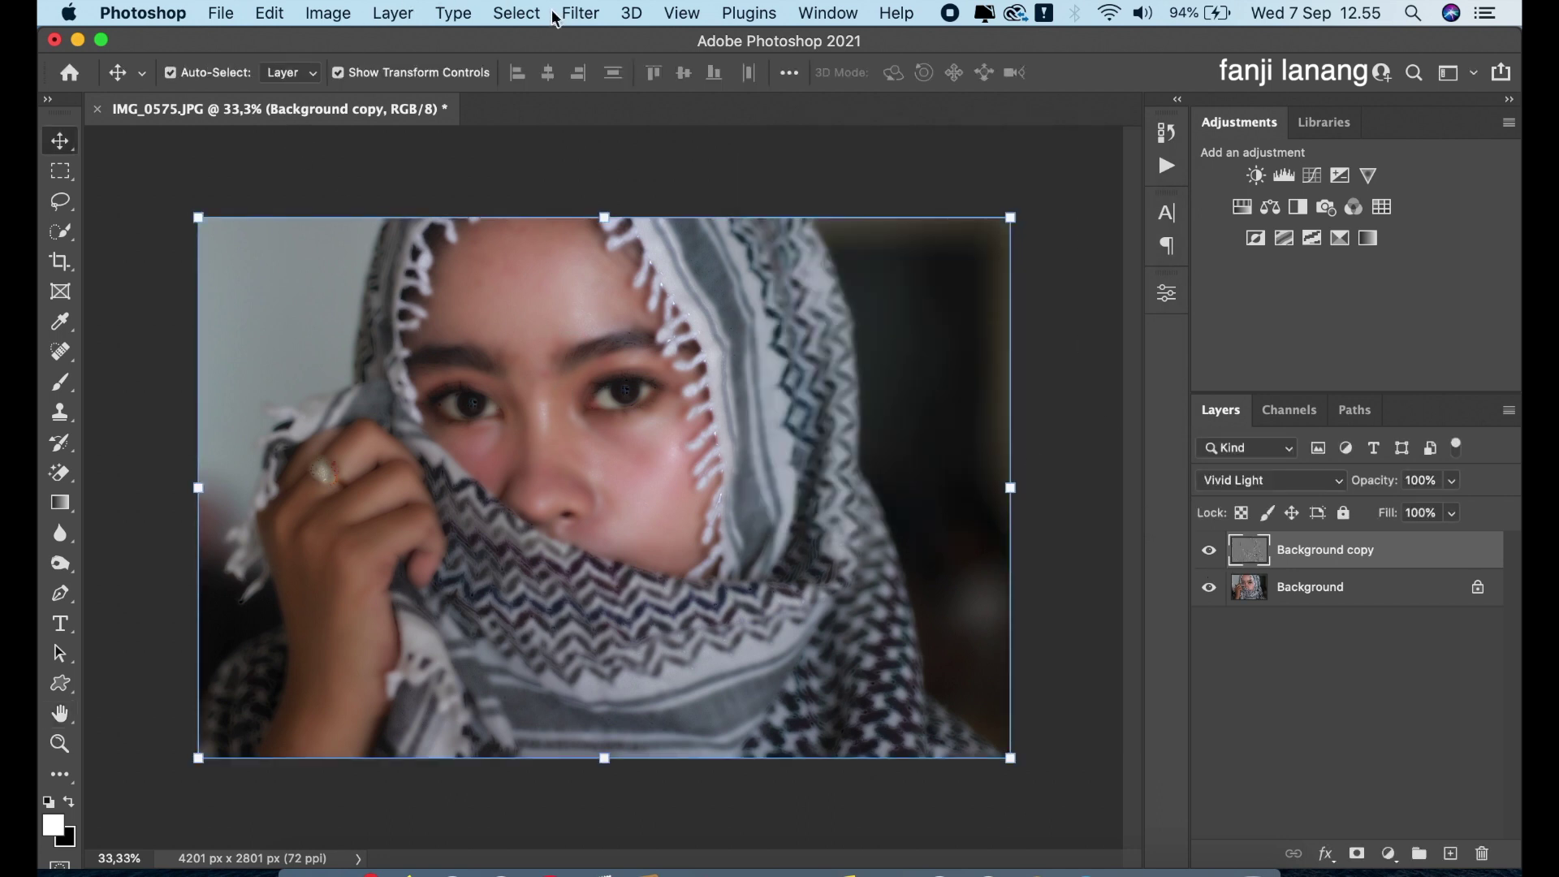
Blur the Background copy with a Gaussian Blur radius of about 6,2 pixels
{"action": "left_click", "coordinate": [578, 13]}
{"action": "mouse_move", "coordinate": [645, 324]}
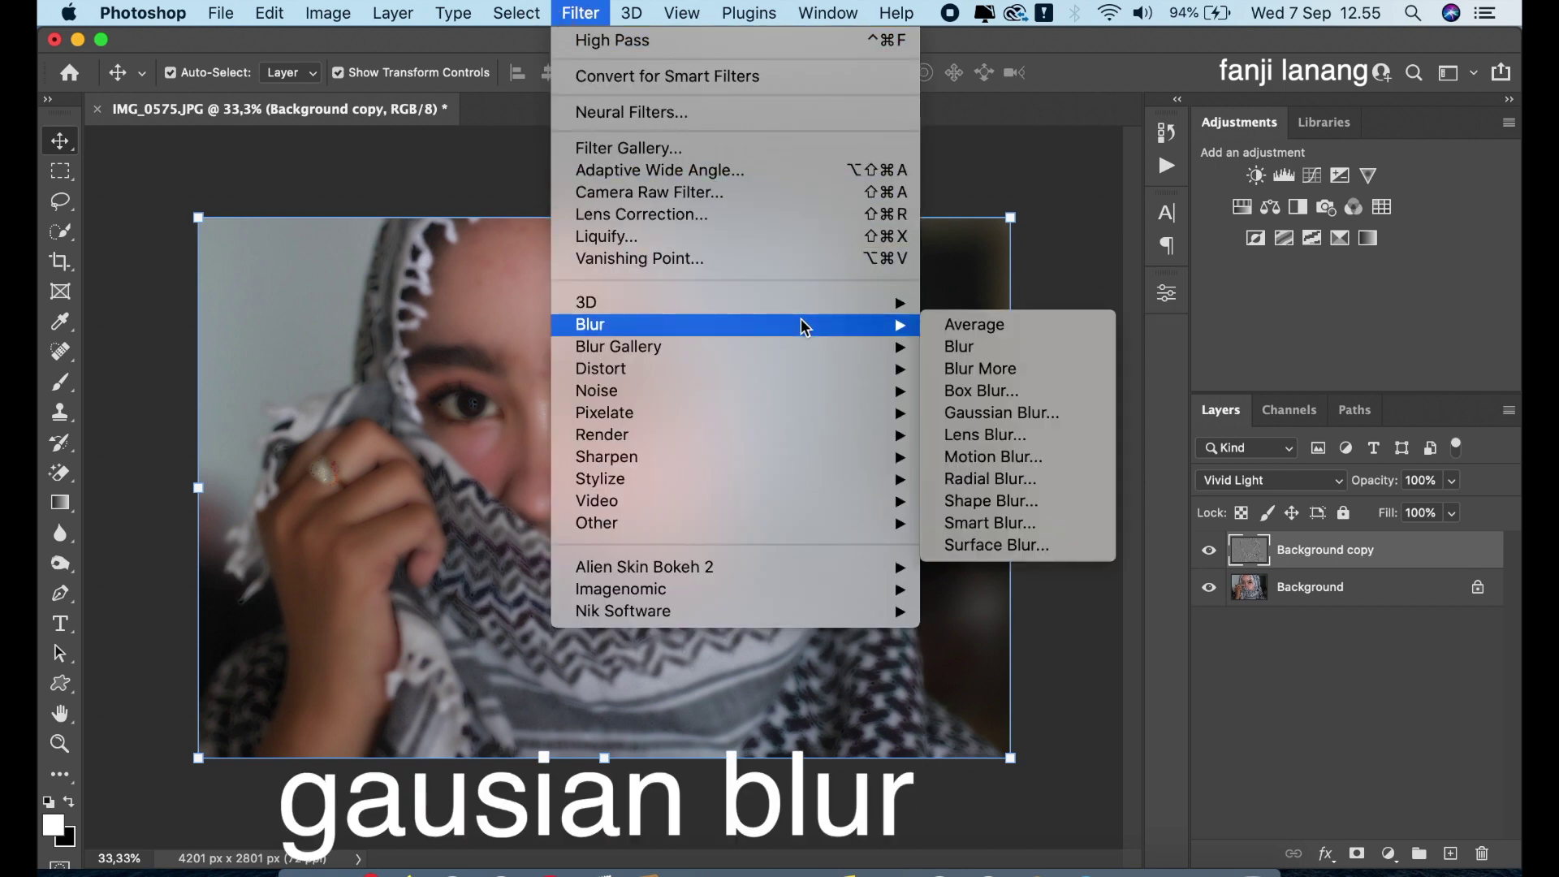
{"action": "left_click", "coordinate": [972, 415]}
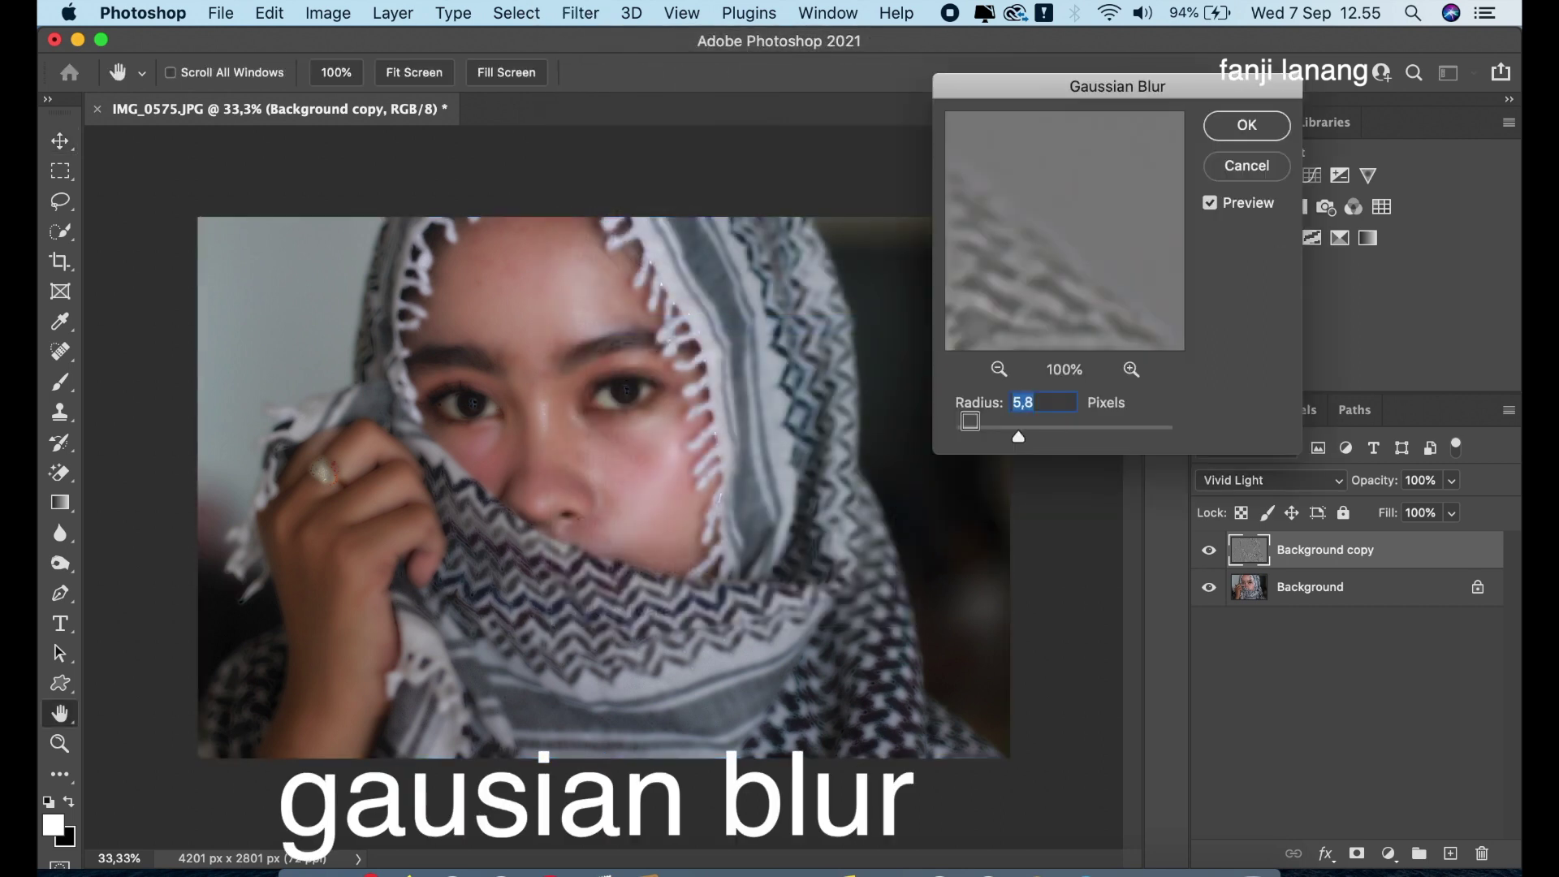
{"action": "left_click", "coordinate": [1042, 430]}
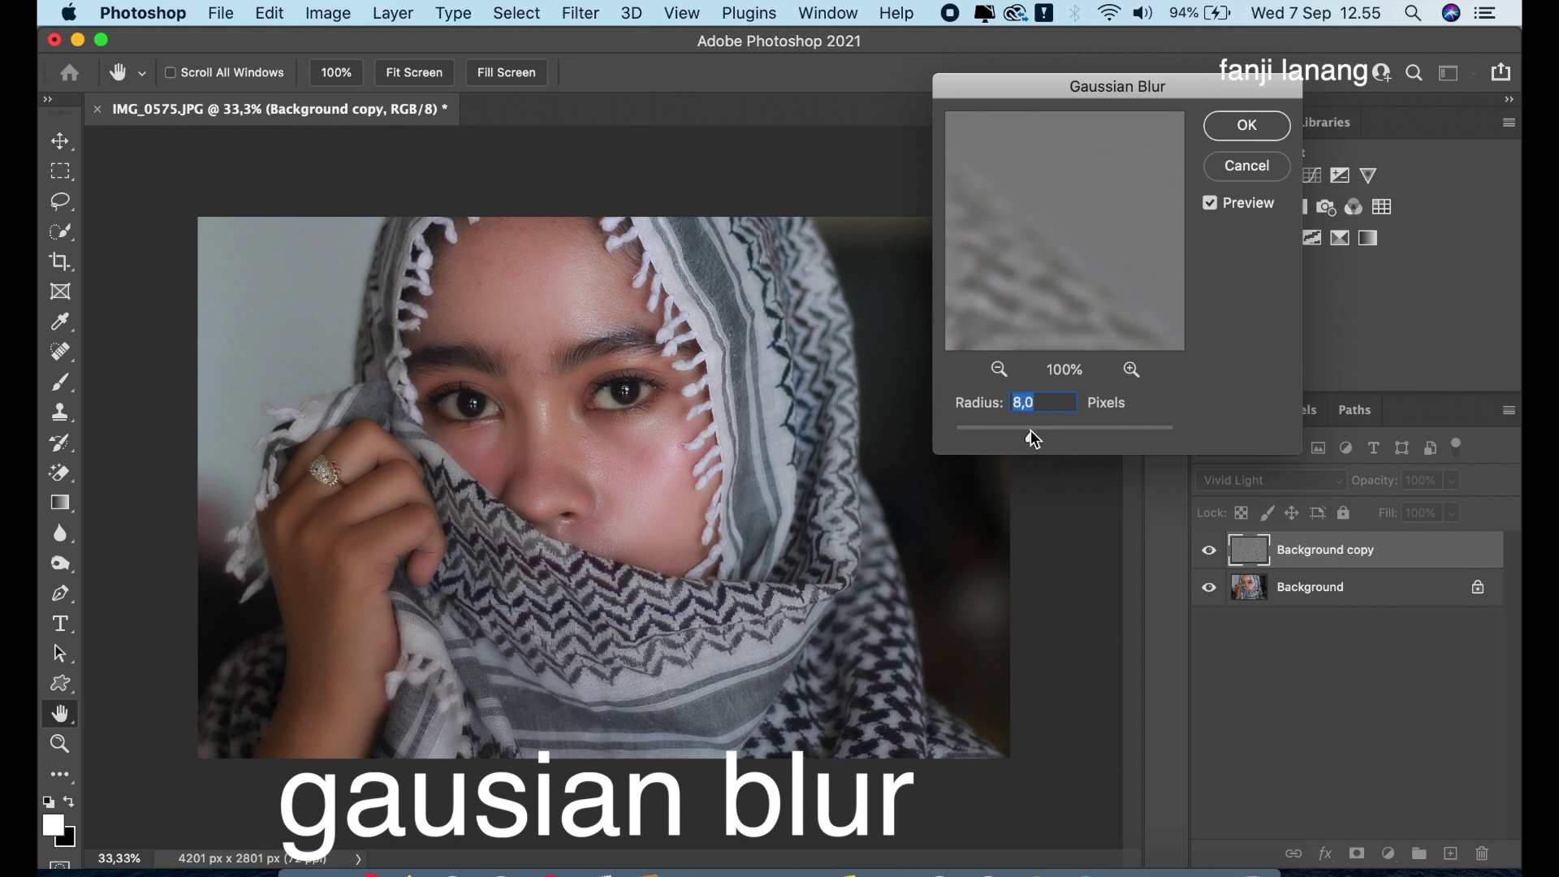
{"action": "left_click_drag", "start_coordinate": [1023, 431], "coordinate": [1021, 431]}
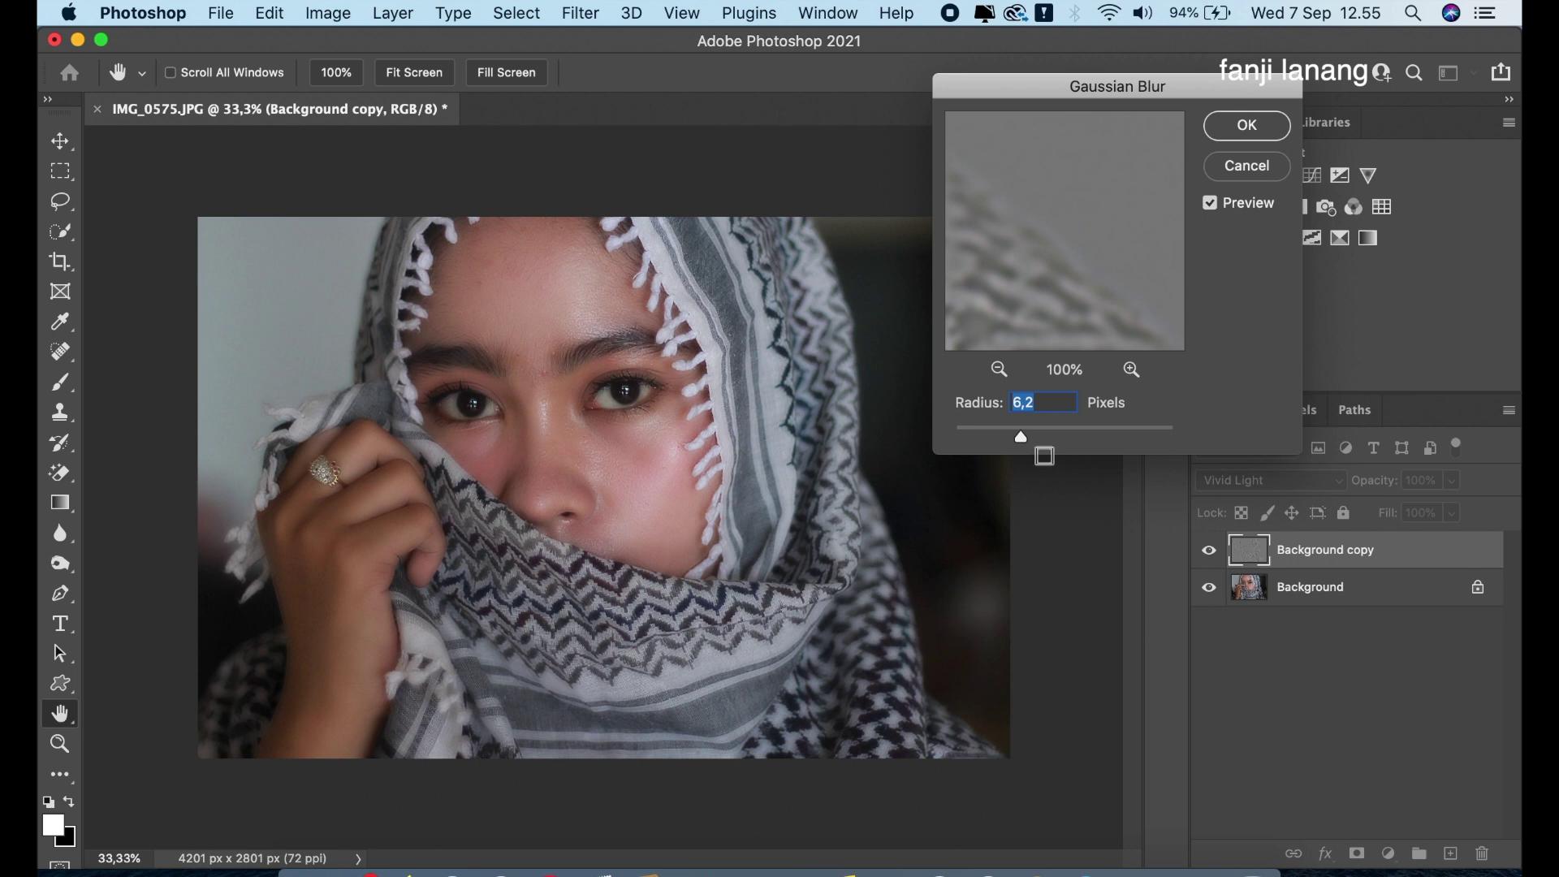
{"action": "left_click", "coordinate": [1275, 132]}
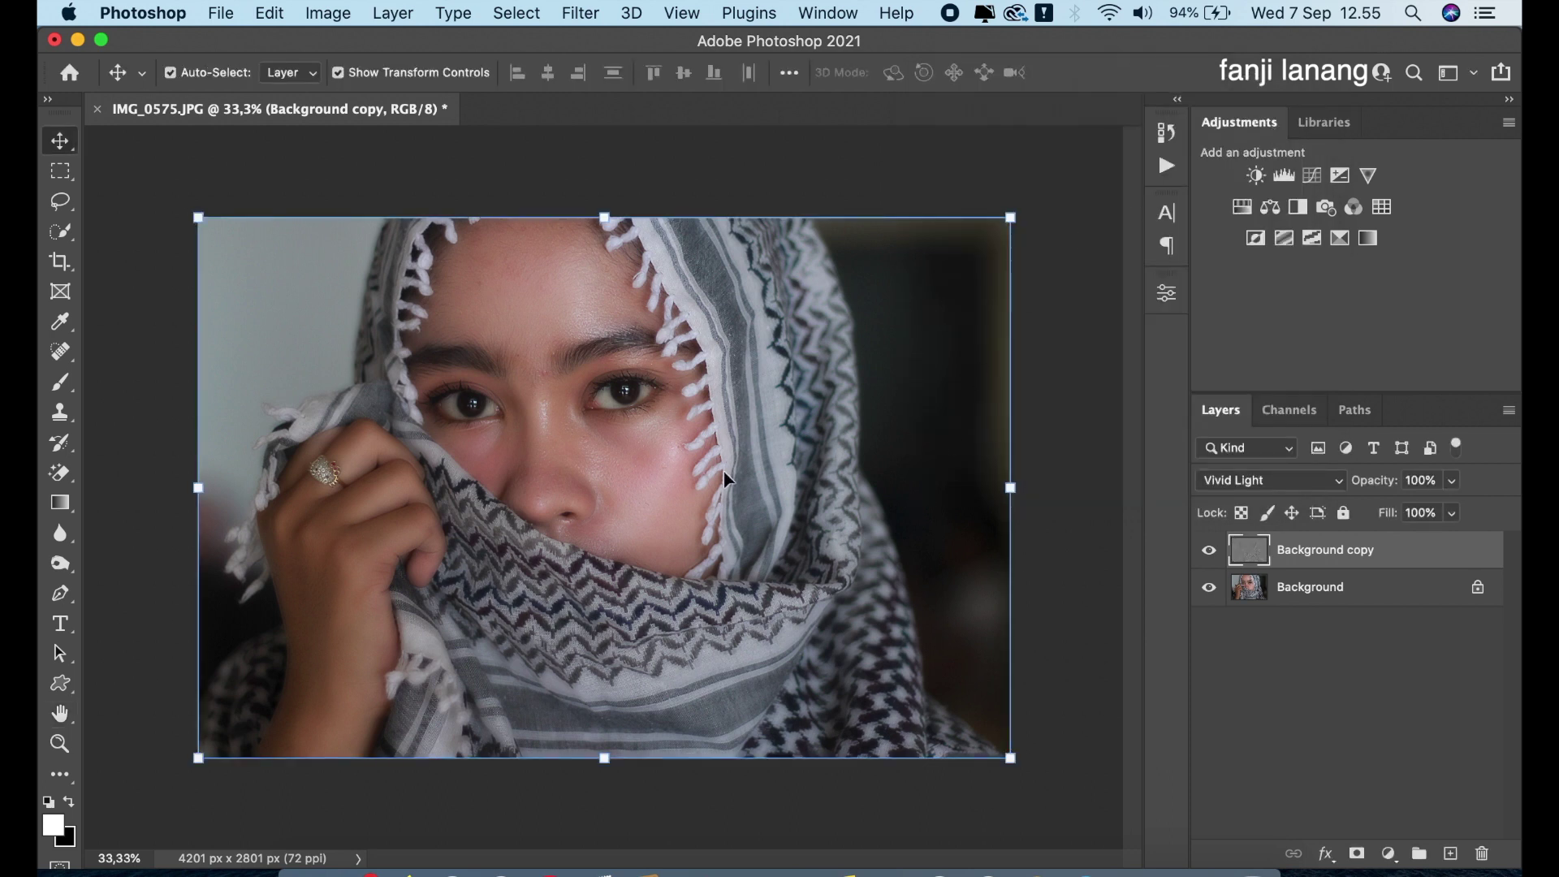
Add a layer mask to the Background copy and invert it to black
{"action": "left_click", "coordinate": [1356, 853]}
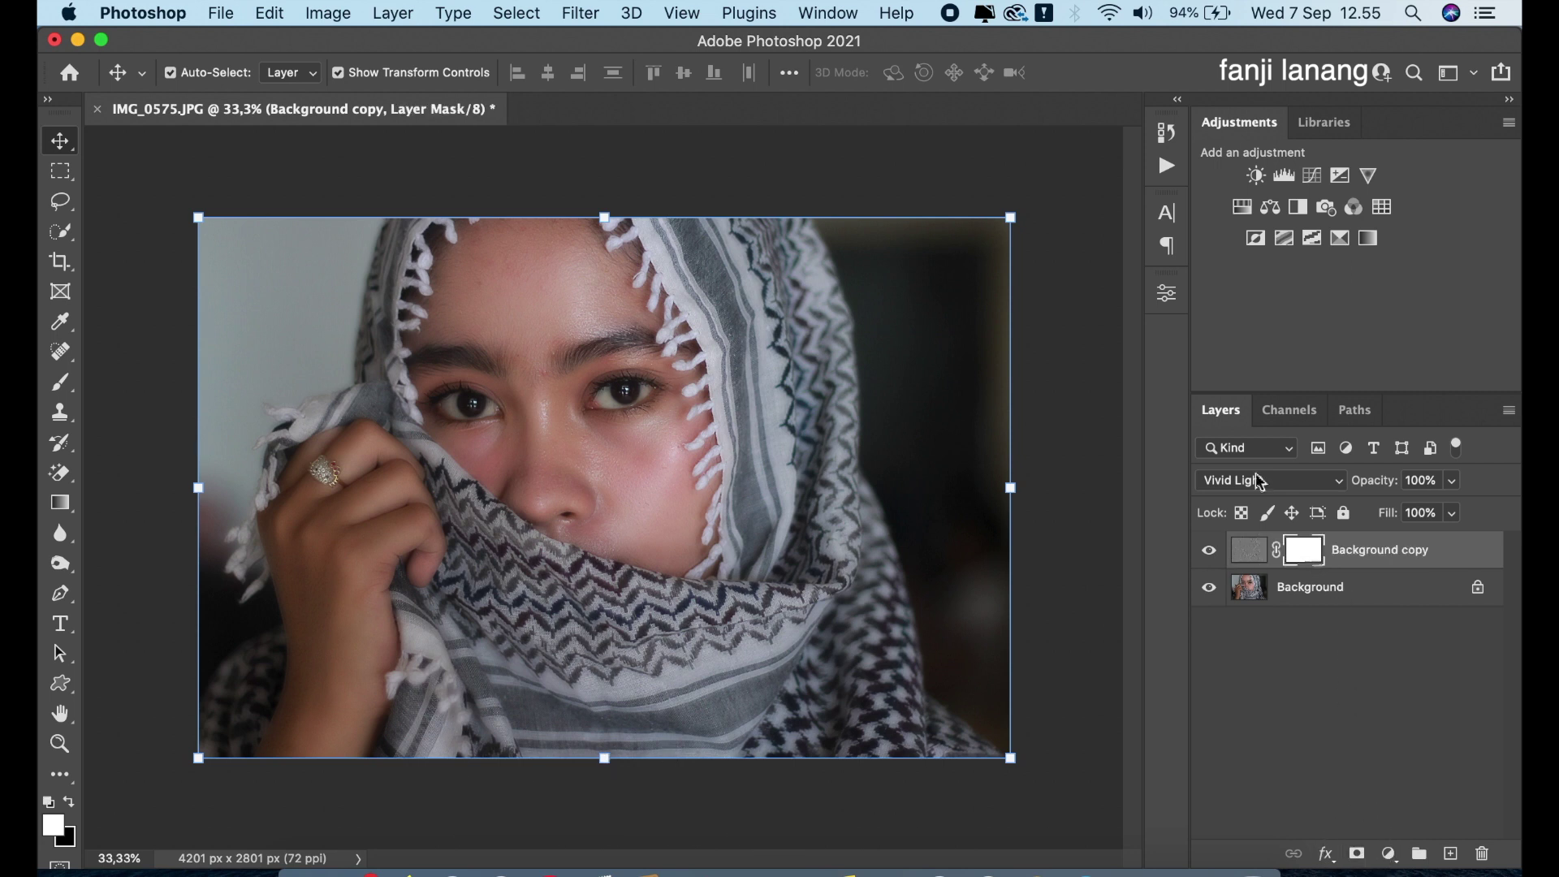
{"action": "left_click", "coordinate": [328, 13]}
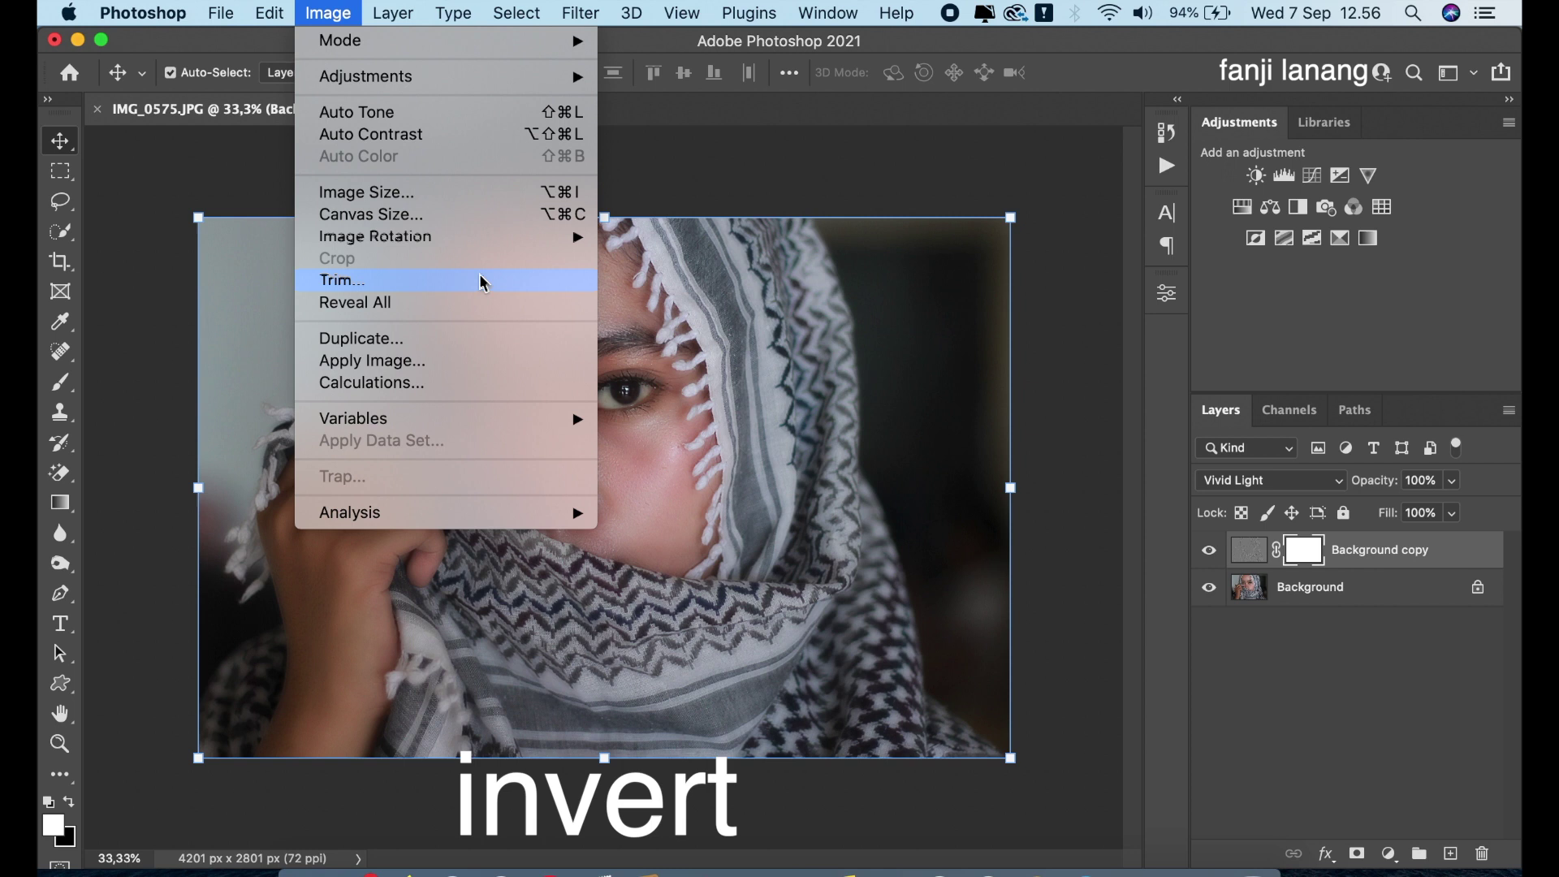
{"action": "mouse_move", "coordinate": [365, 76]}
{"action": "left_click", "coordinate": [688, 346]}
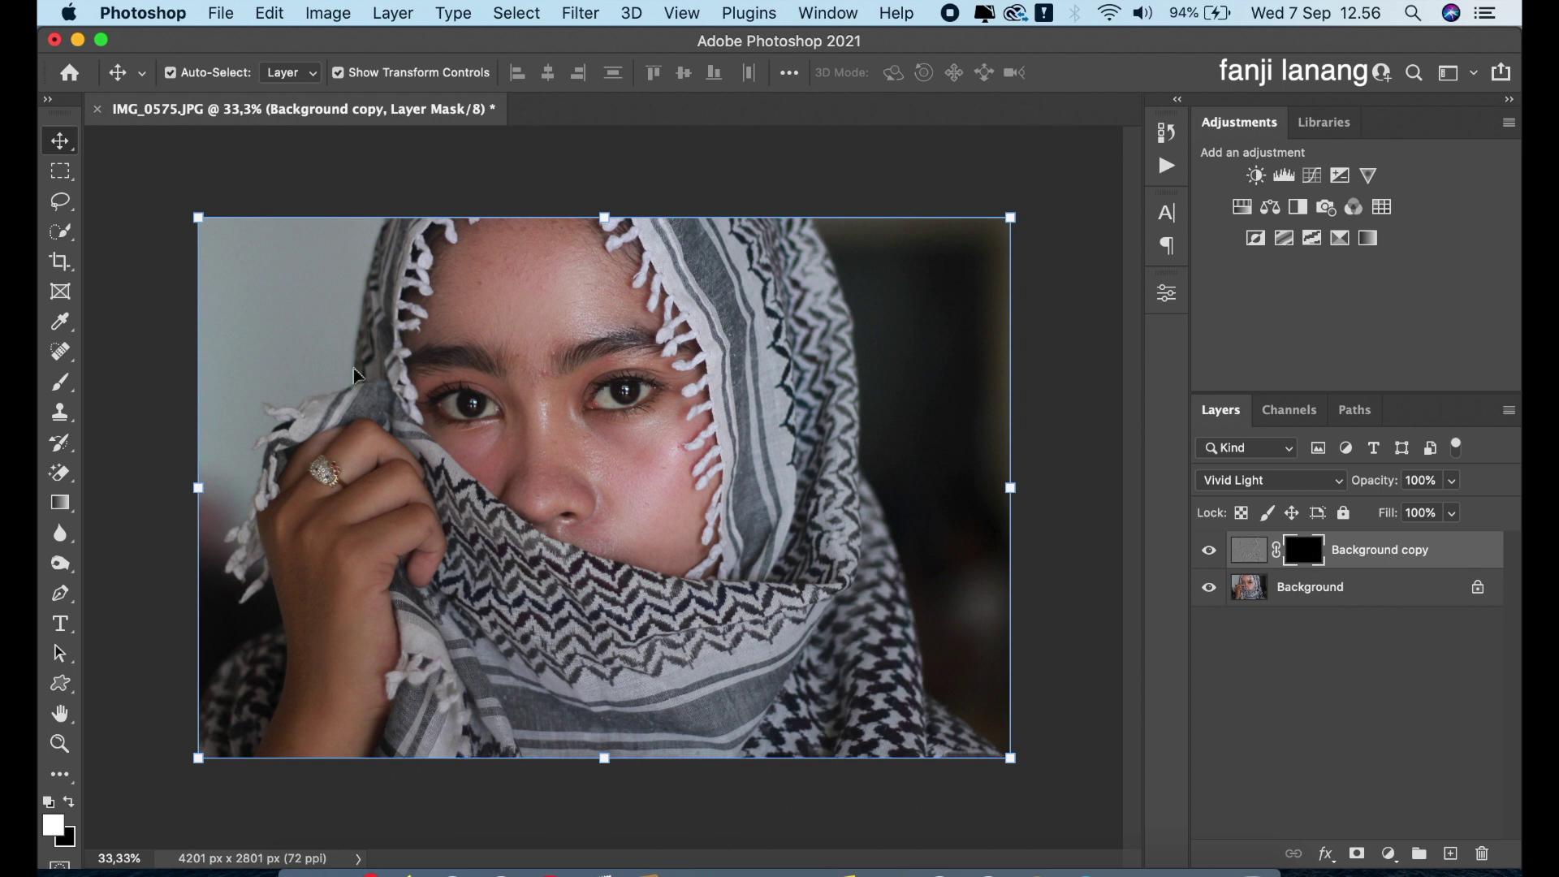
{"action": "left_click", "coordinate": [57, 382]}
Paint the mask white with a soft 250 px brush over forehead, cheeks and under-eyes
{"action": "left_click", "coordinate": [142, 379]}
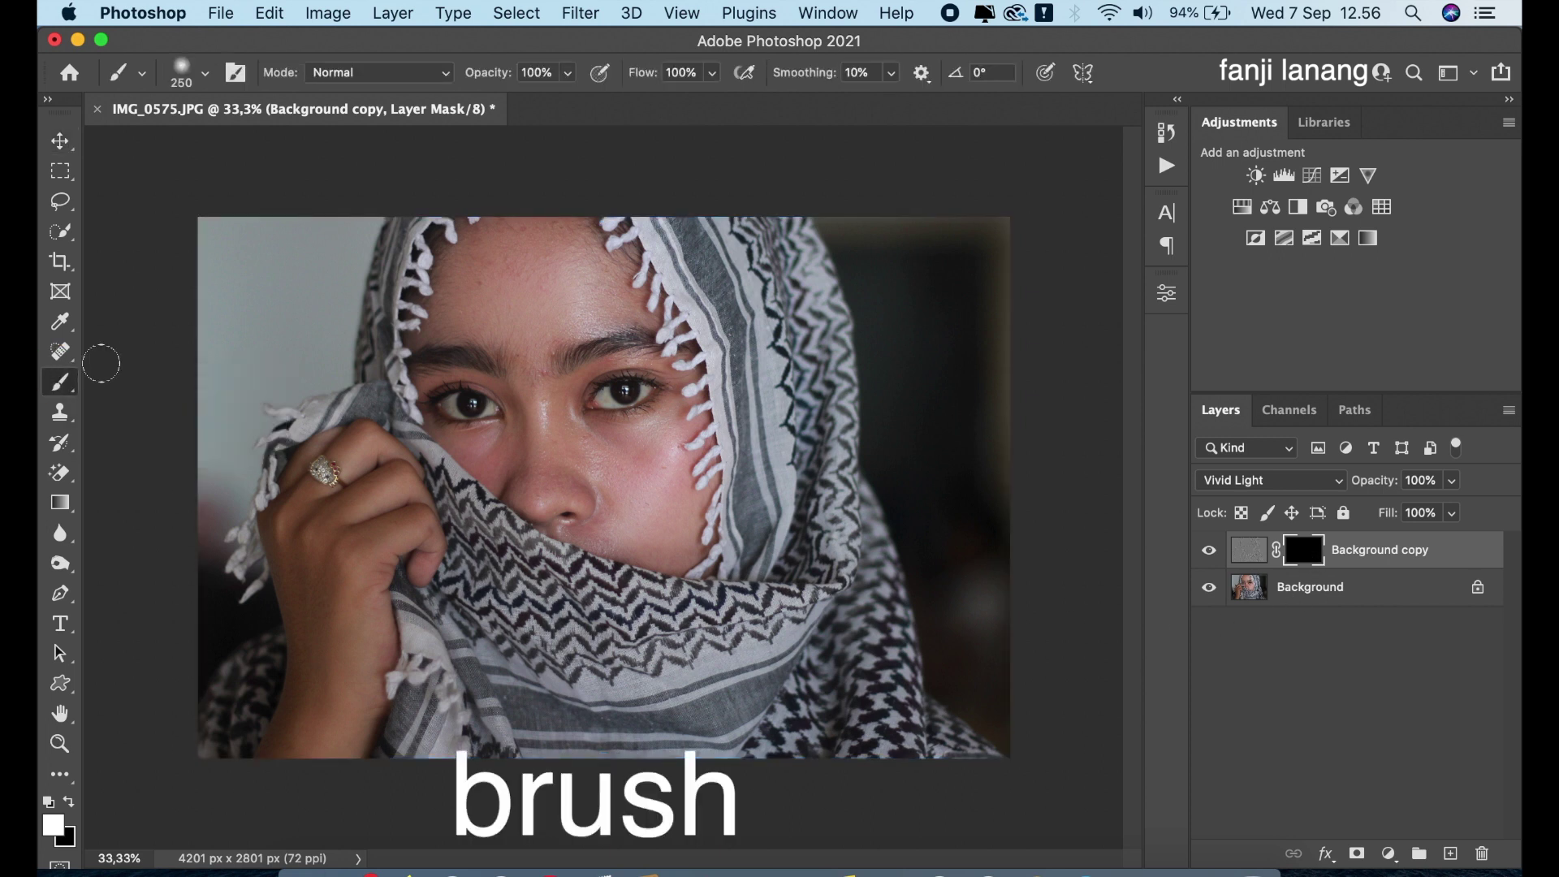
{"action": "left_click", "coordinate": [186, 72]}
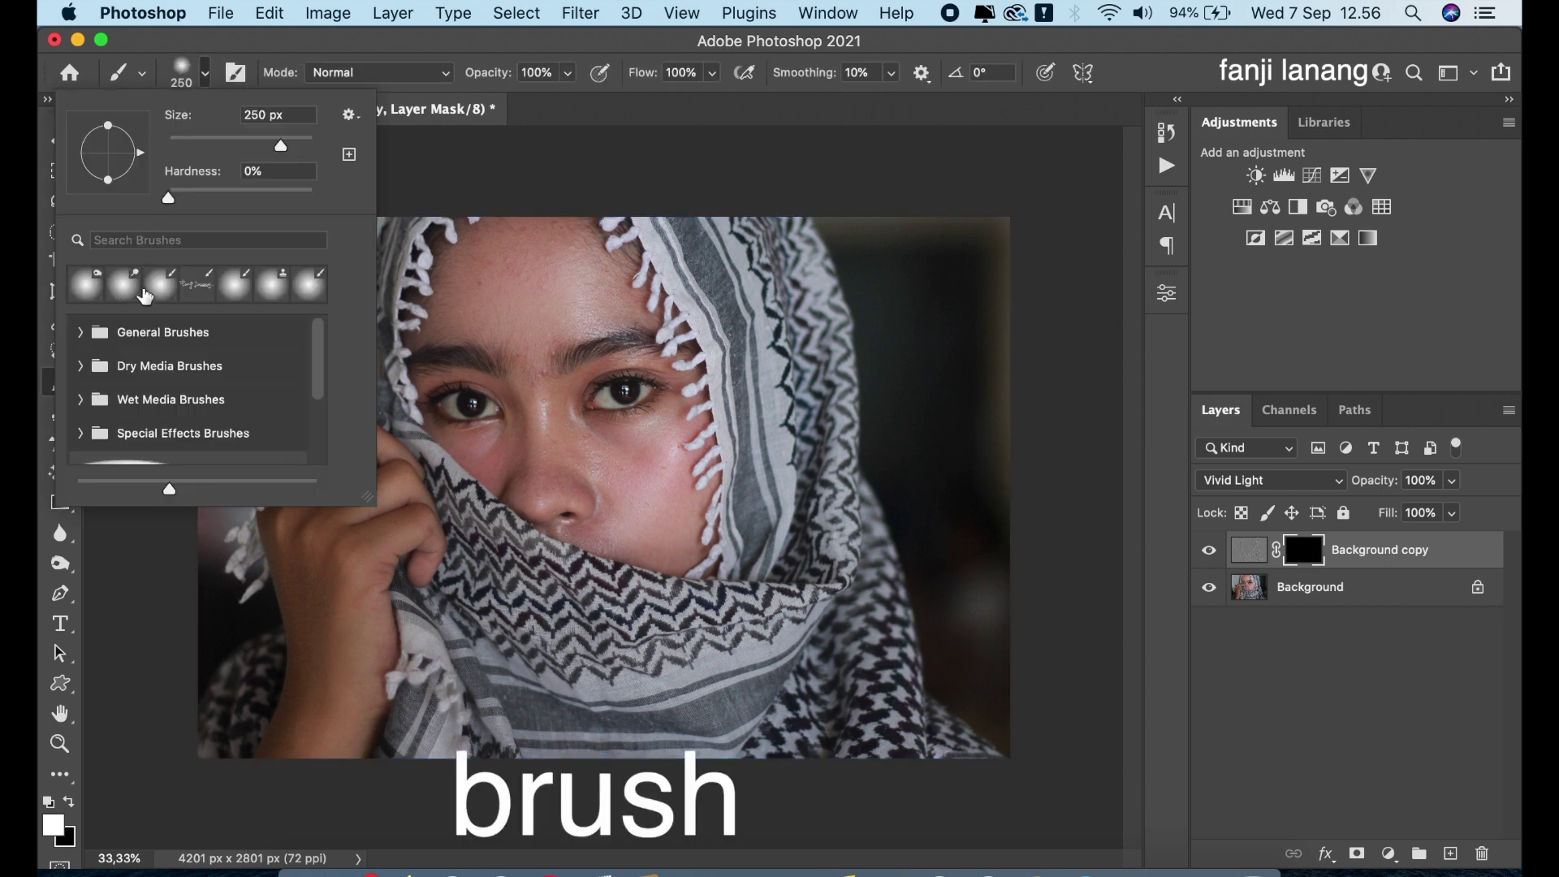
{"action": "left_click", "coordinate": [552, 115]}
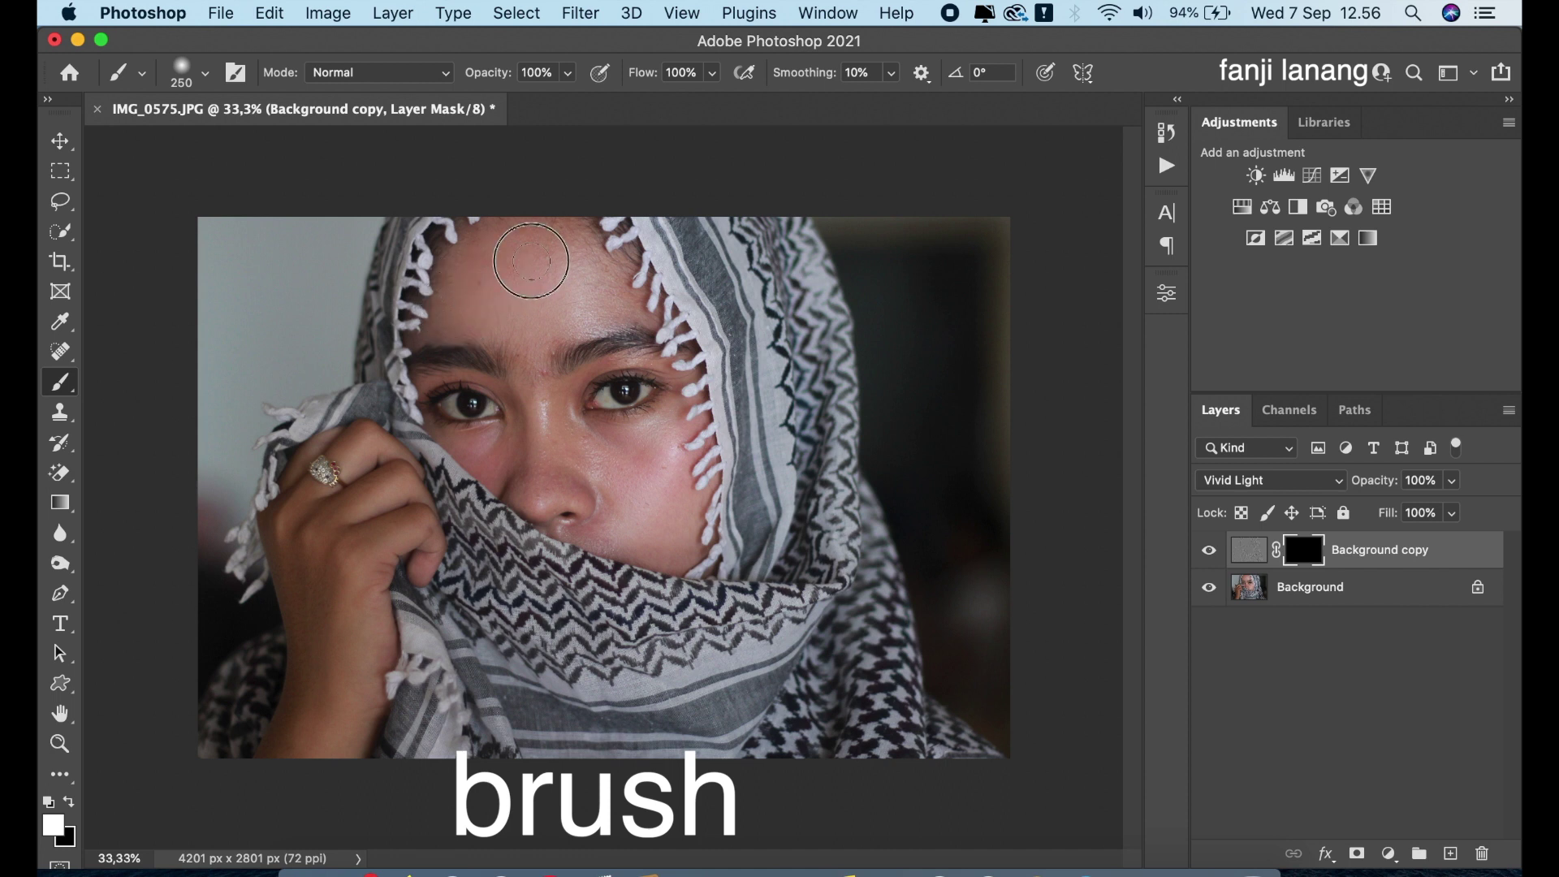
{"action": "left_click_drag", "start_coordinate": [522, 233], "coordinate": [540, 442]}
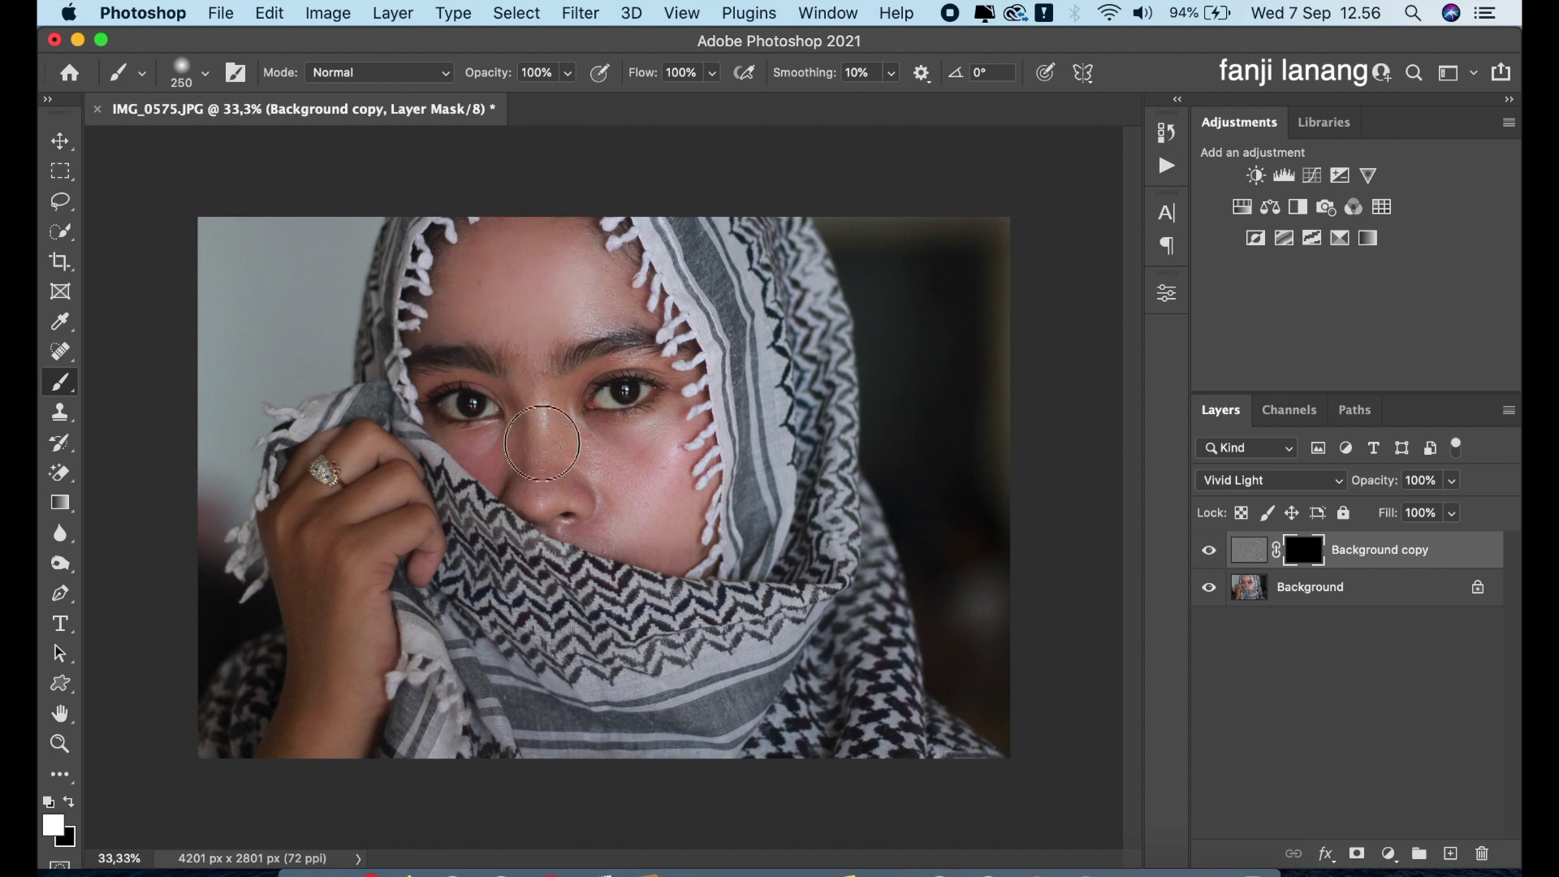
{"action": "left_click_drag", "start_coordinate": [640, 447], "coordinate": [496, 479]}
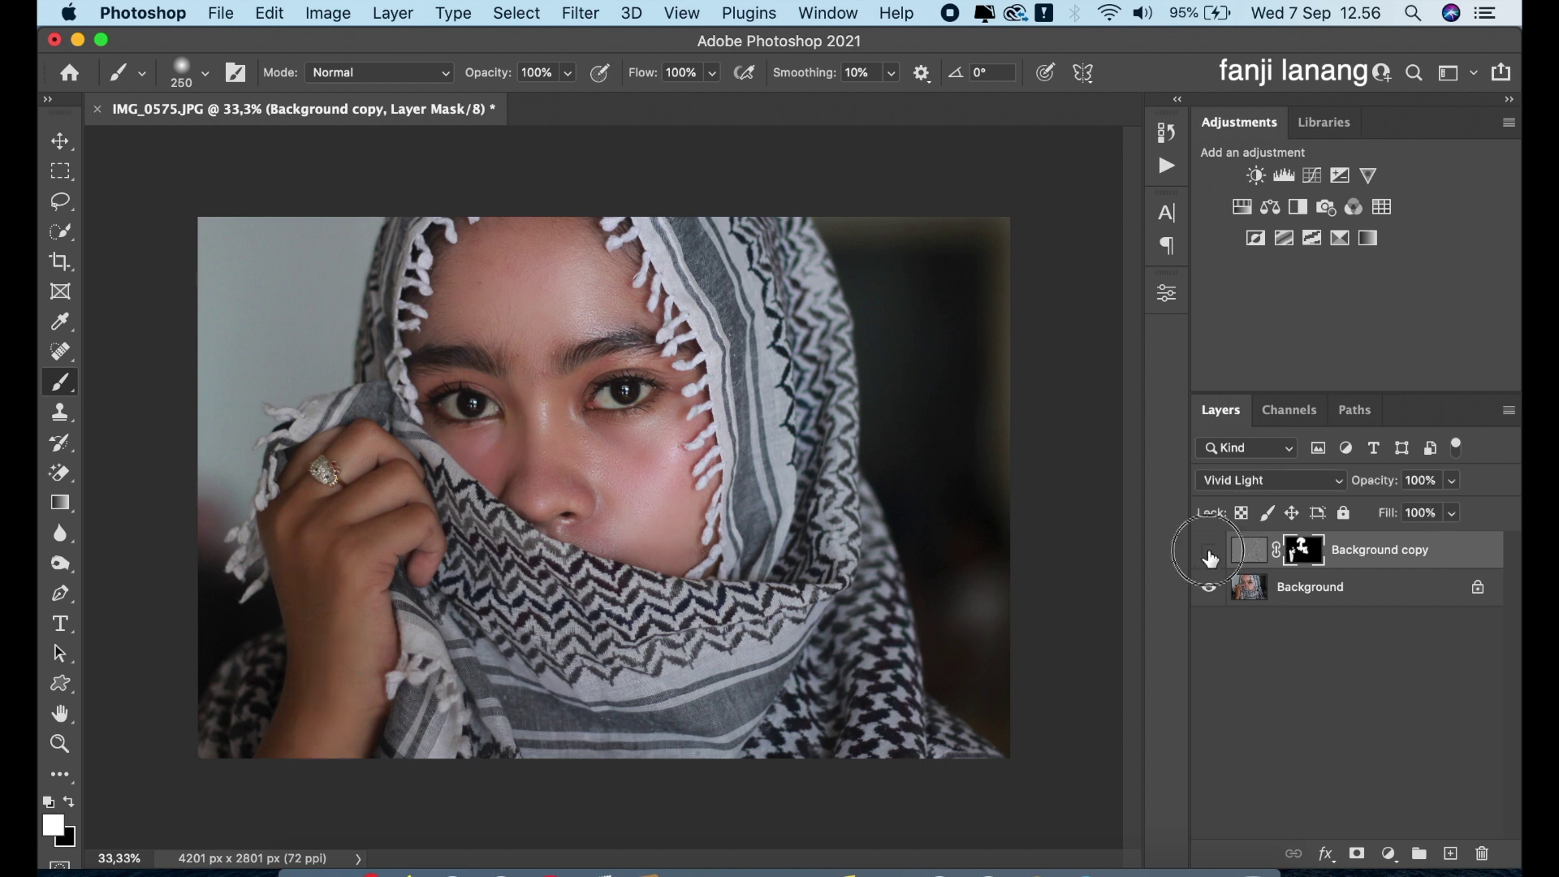
{"action": "key", "text": "super+plus"}
{"action": "key", "text": "super+plus"}
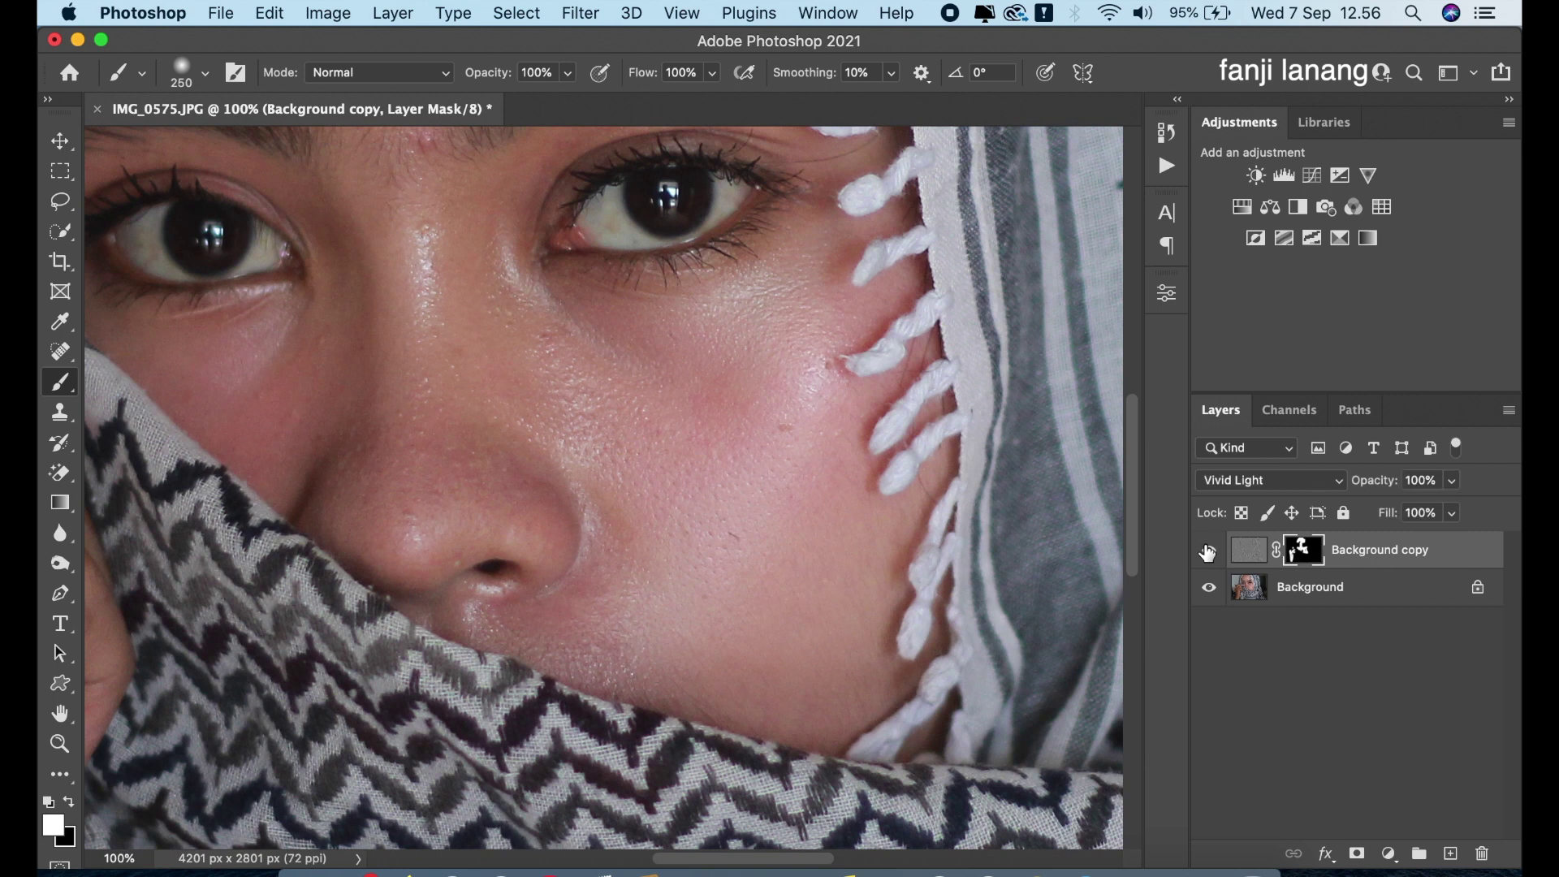
{"action": "scroll", "coordinate": [433, 207], "scroll_direction": "up", "scroll_amount": 2}
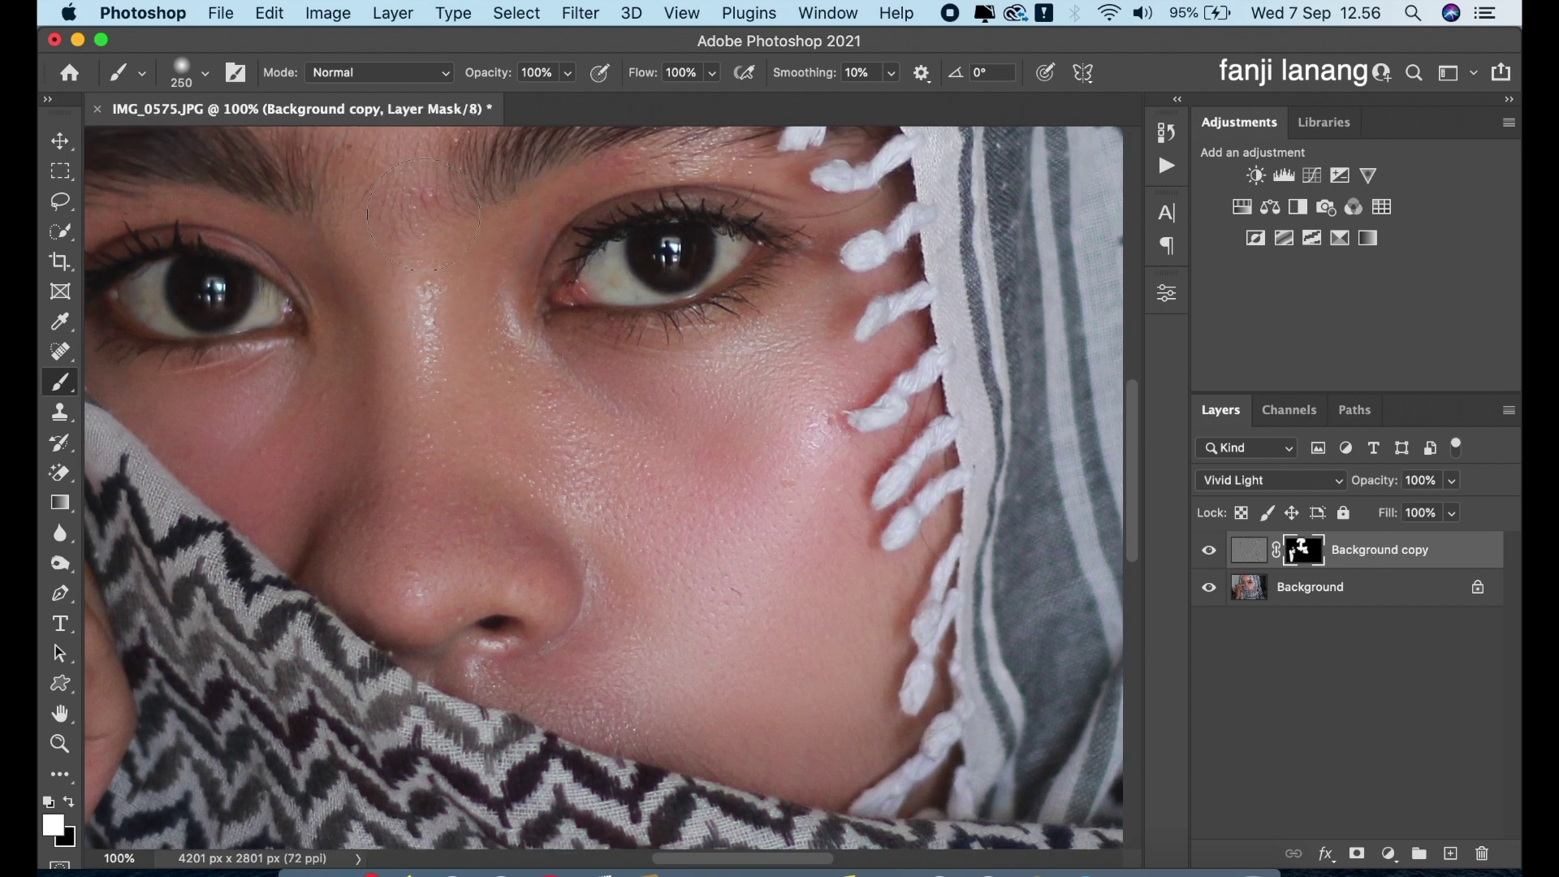
{"action": "key", "text": "super+minus"}
{"action": "key", "text": "super+minus"}
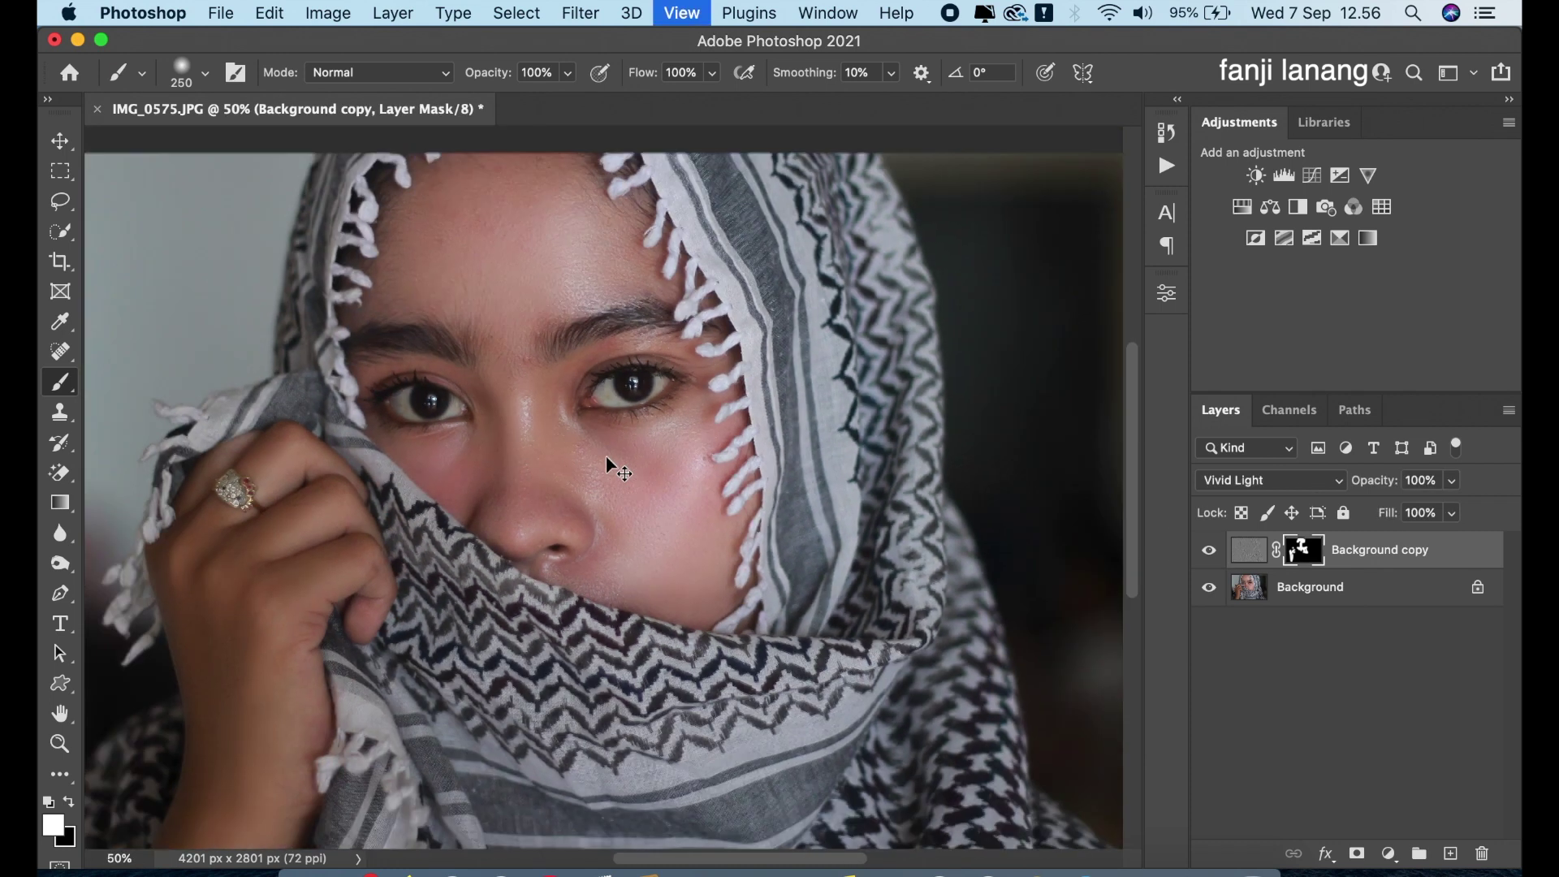
{"action": "key", "text": "super+minus"}
{"action": "key", "text": "super+minus"}
Toggle the Background copy's visibility to compare, then add a blank Layer 1
{"action": "left_click", "coordinate": [1209, 550]}
{"action": "left_click", "coordinate": [1209, 551]}
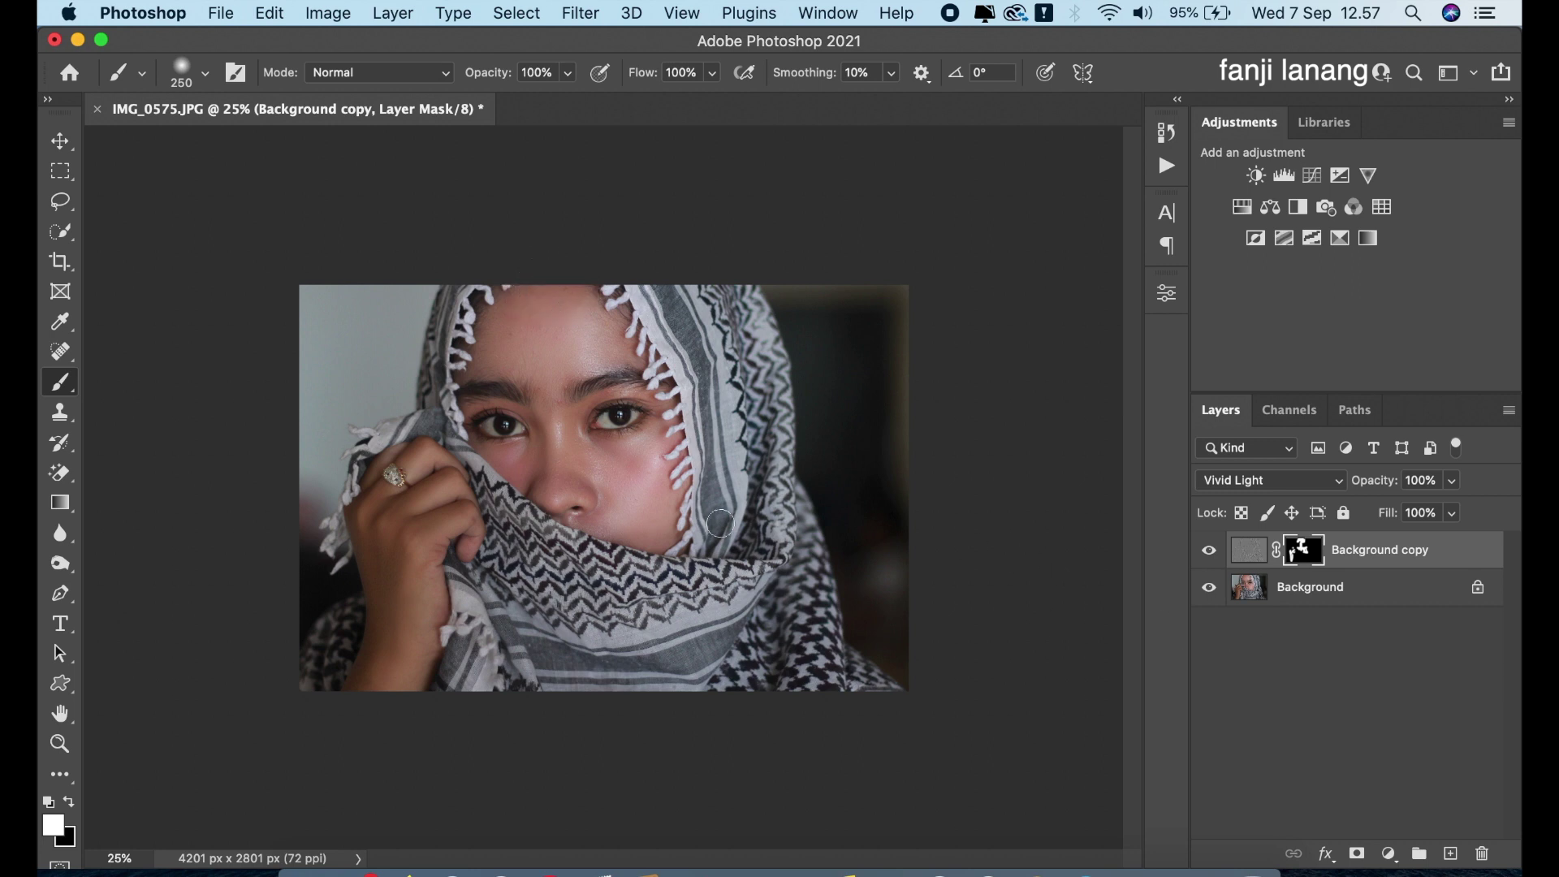
{"action": "left_click", "coordinate": [1451, 853]}
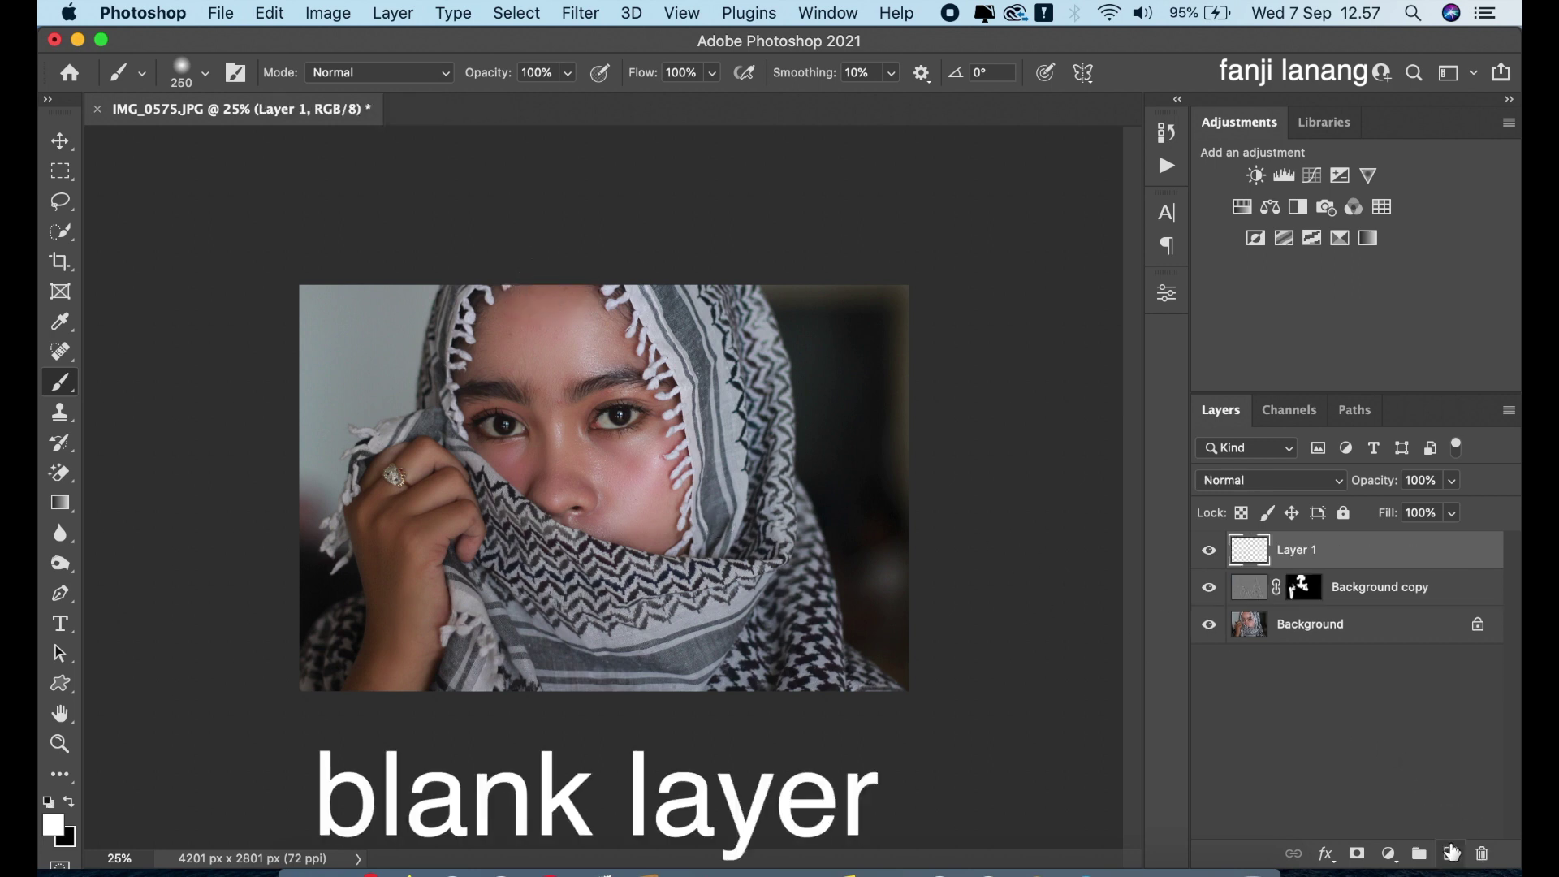
{"action": "left_click", "coordinate": [329, 13]}
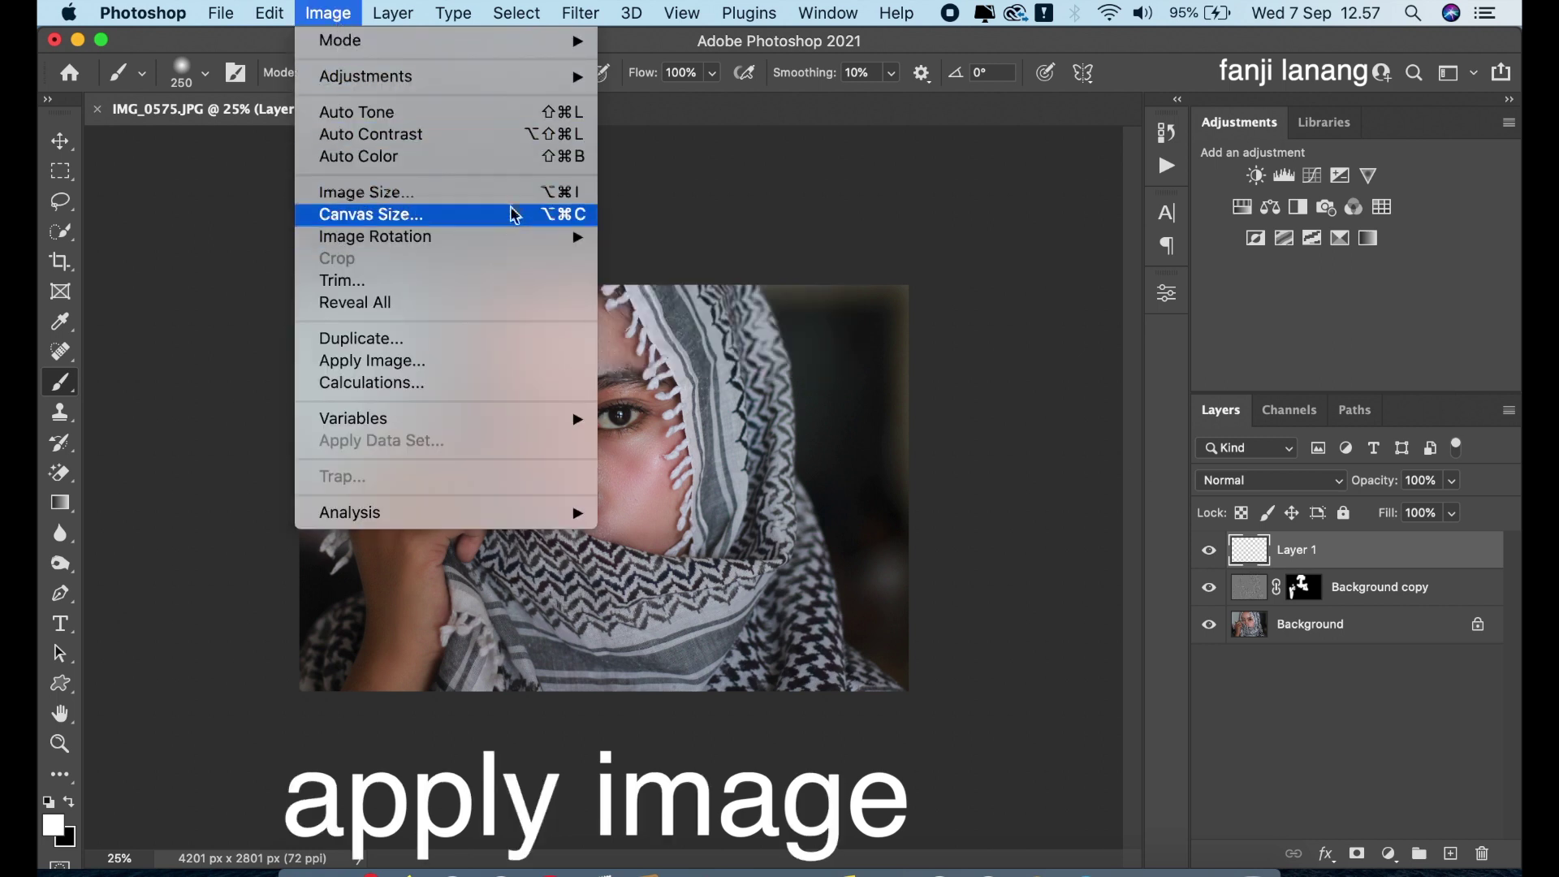
Apply Image onto Layer 1 from the Merged source with Normal blending
{"action": "left_click", "coordinate": [556, 361]}
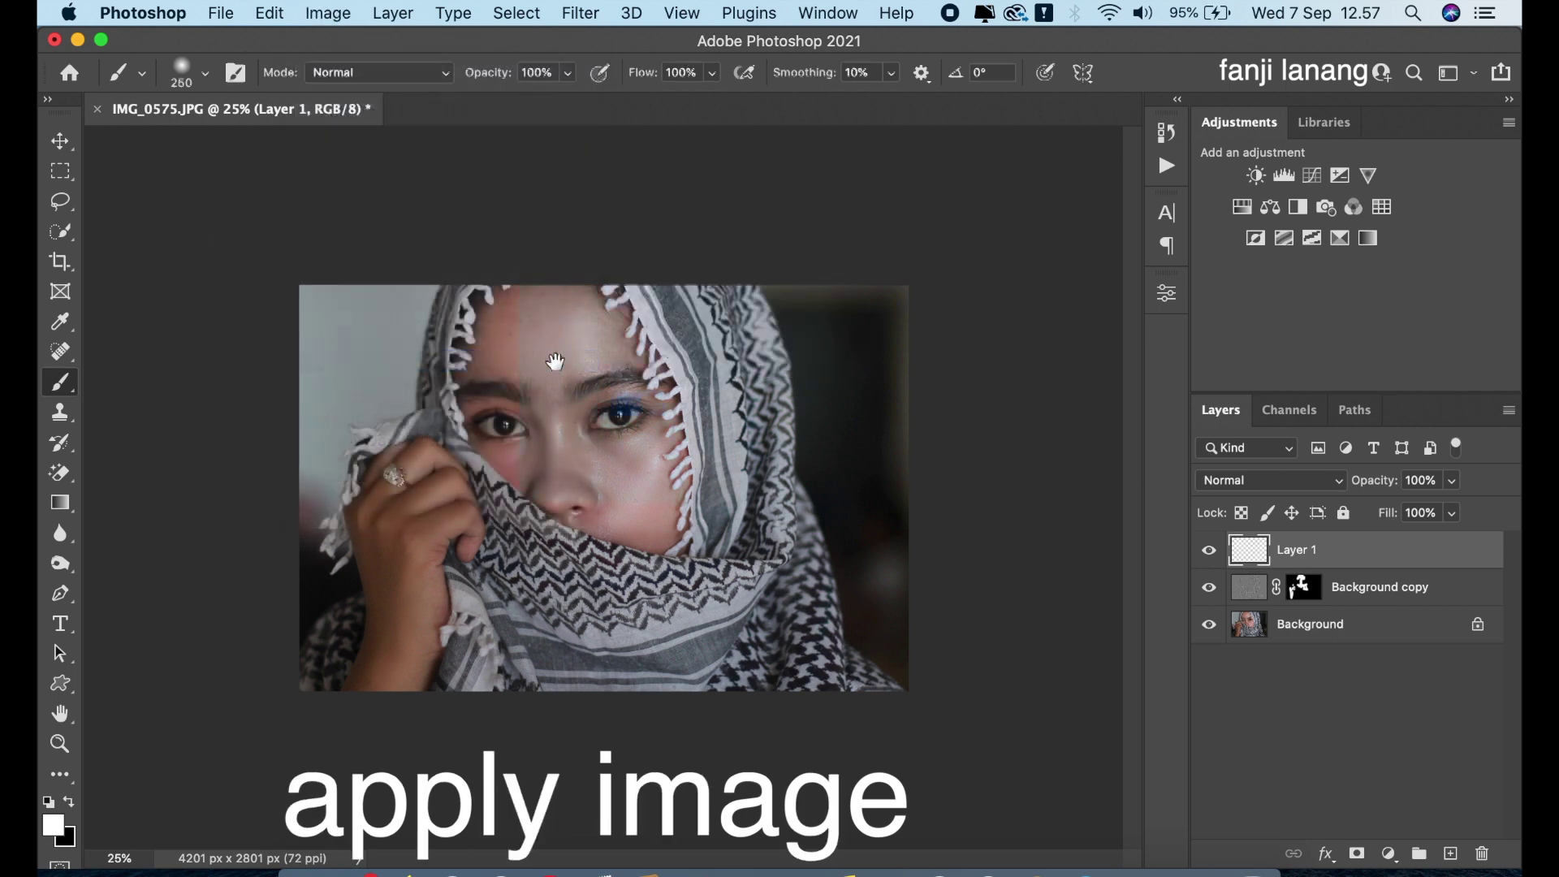
{"action": "left_click", "coordinate": [705, 371]}
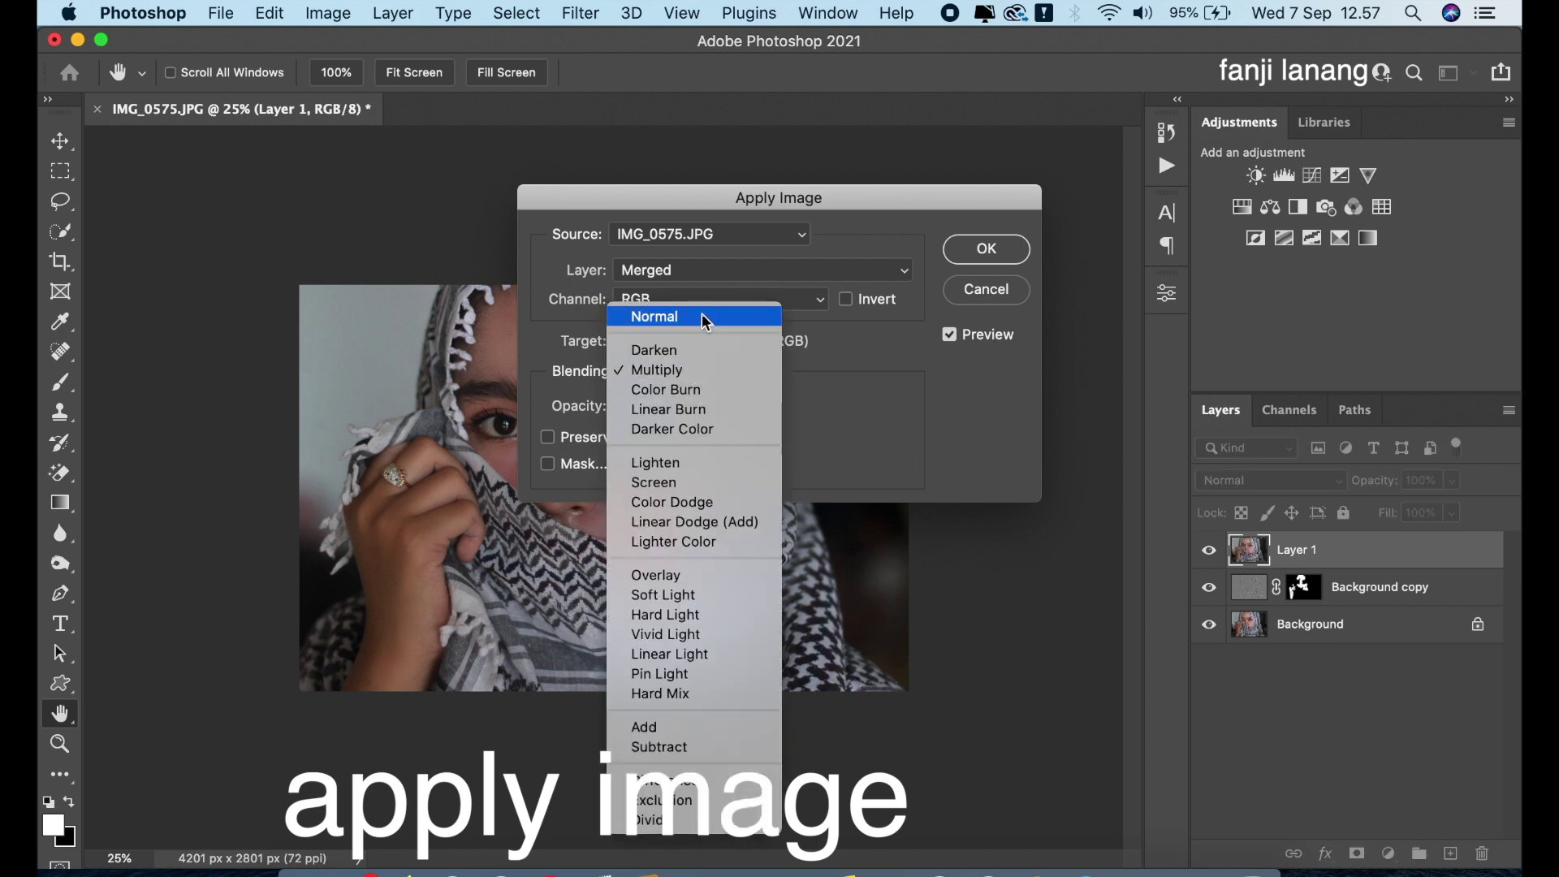
{"action": "left_click", "coordinate": [705, 318]}
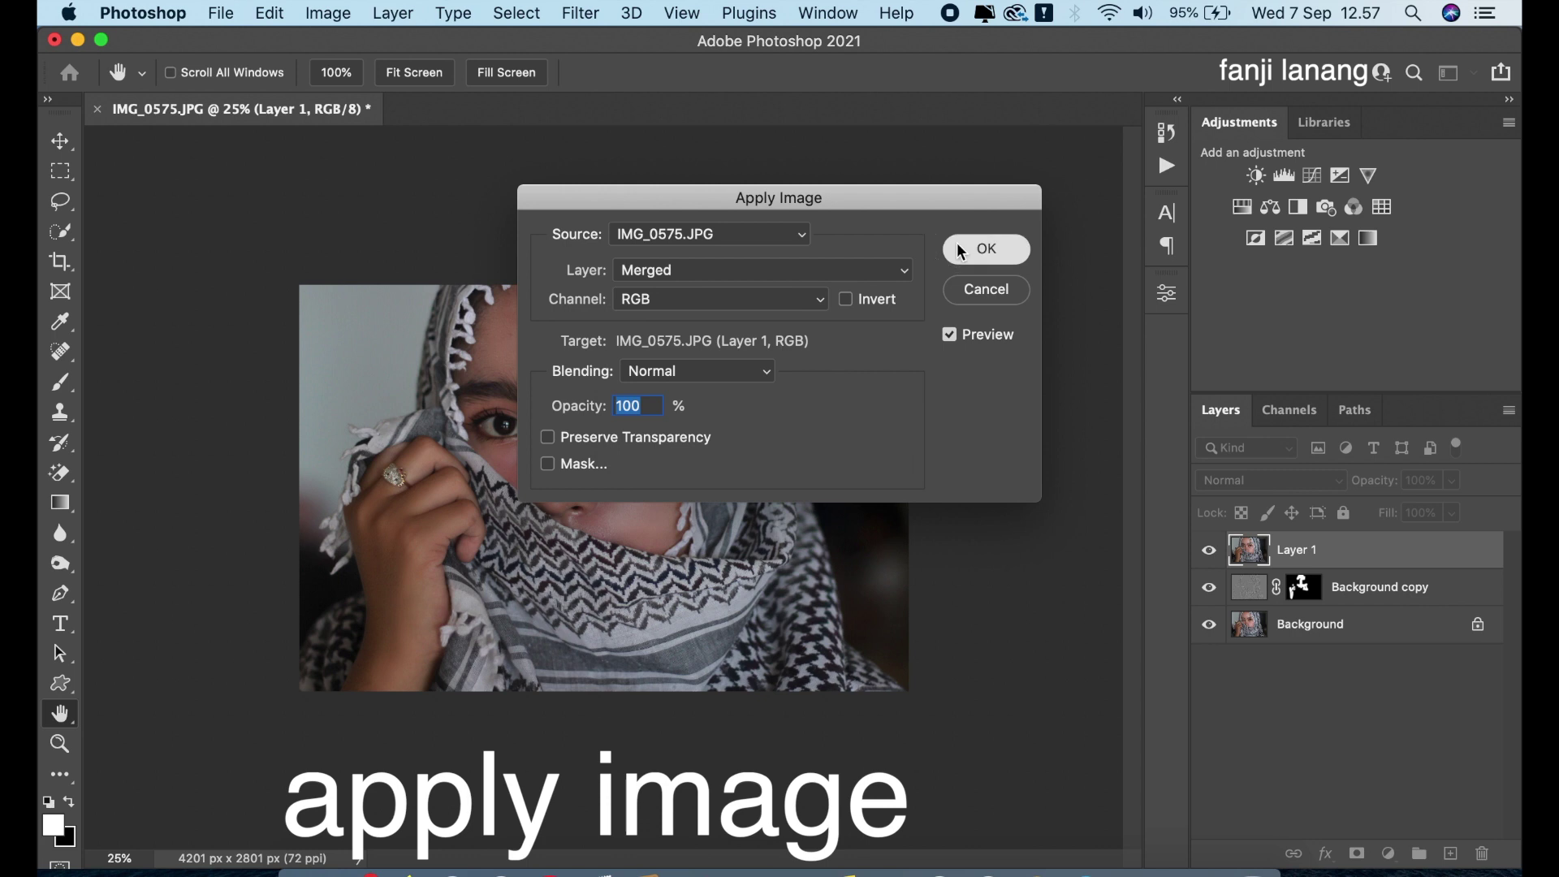
{"action": "left_click", "coordinate": [960, 250]}
{"action": "key", "text": "b"}
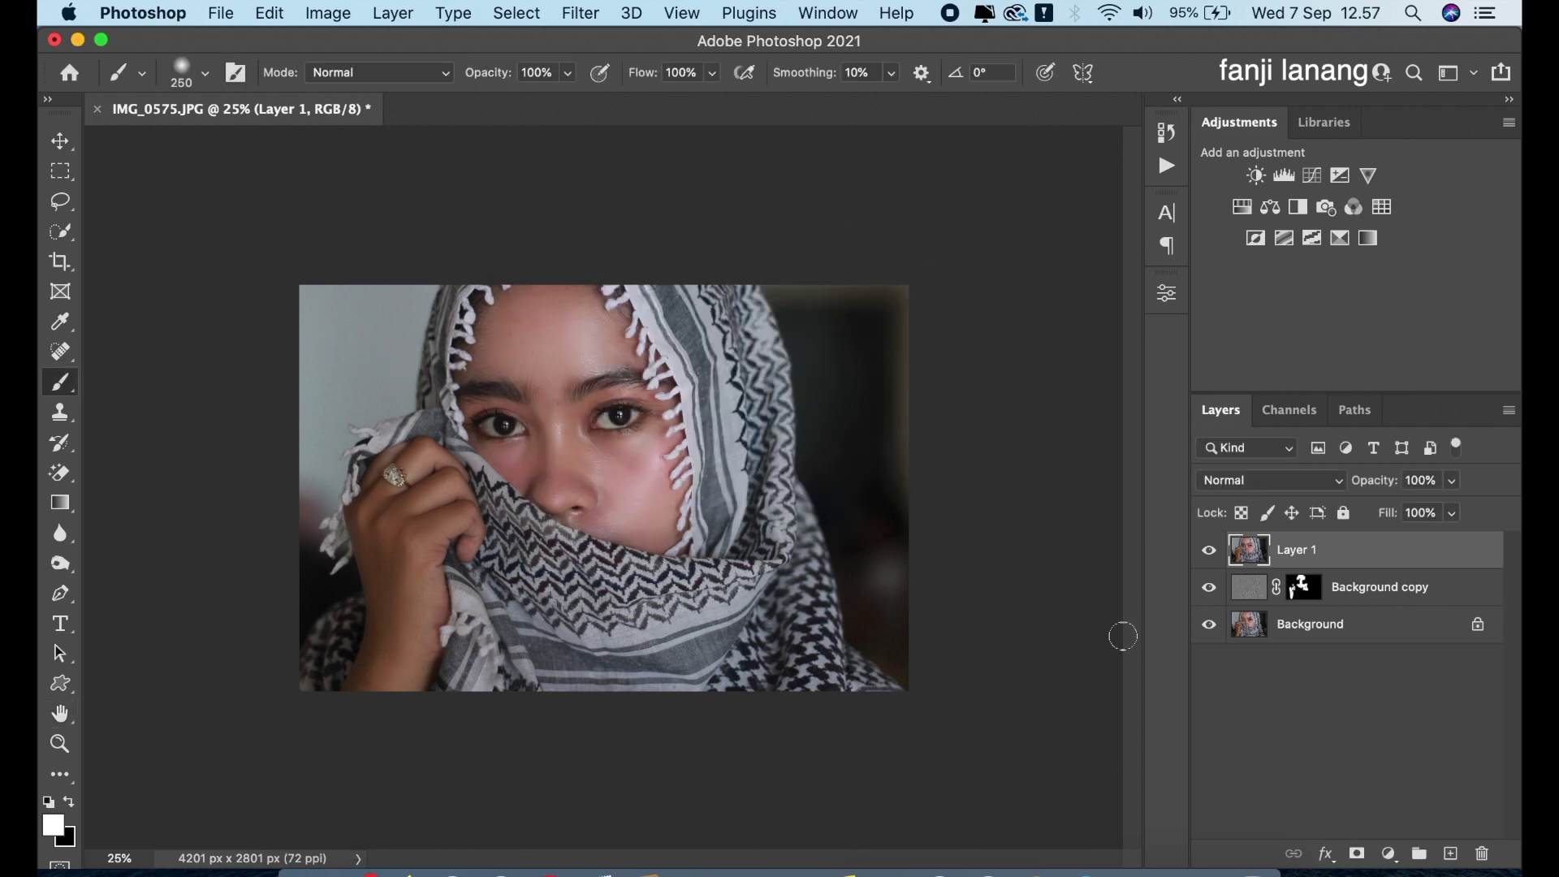
Add a Black & White adjustment layer with default settings above Layer 1
{"action": "left_click", "coordinate": [1388, 853]}
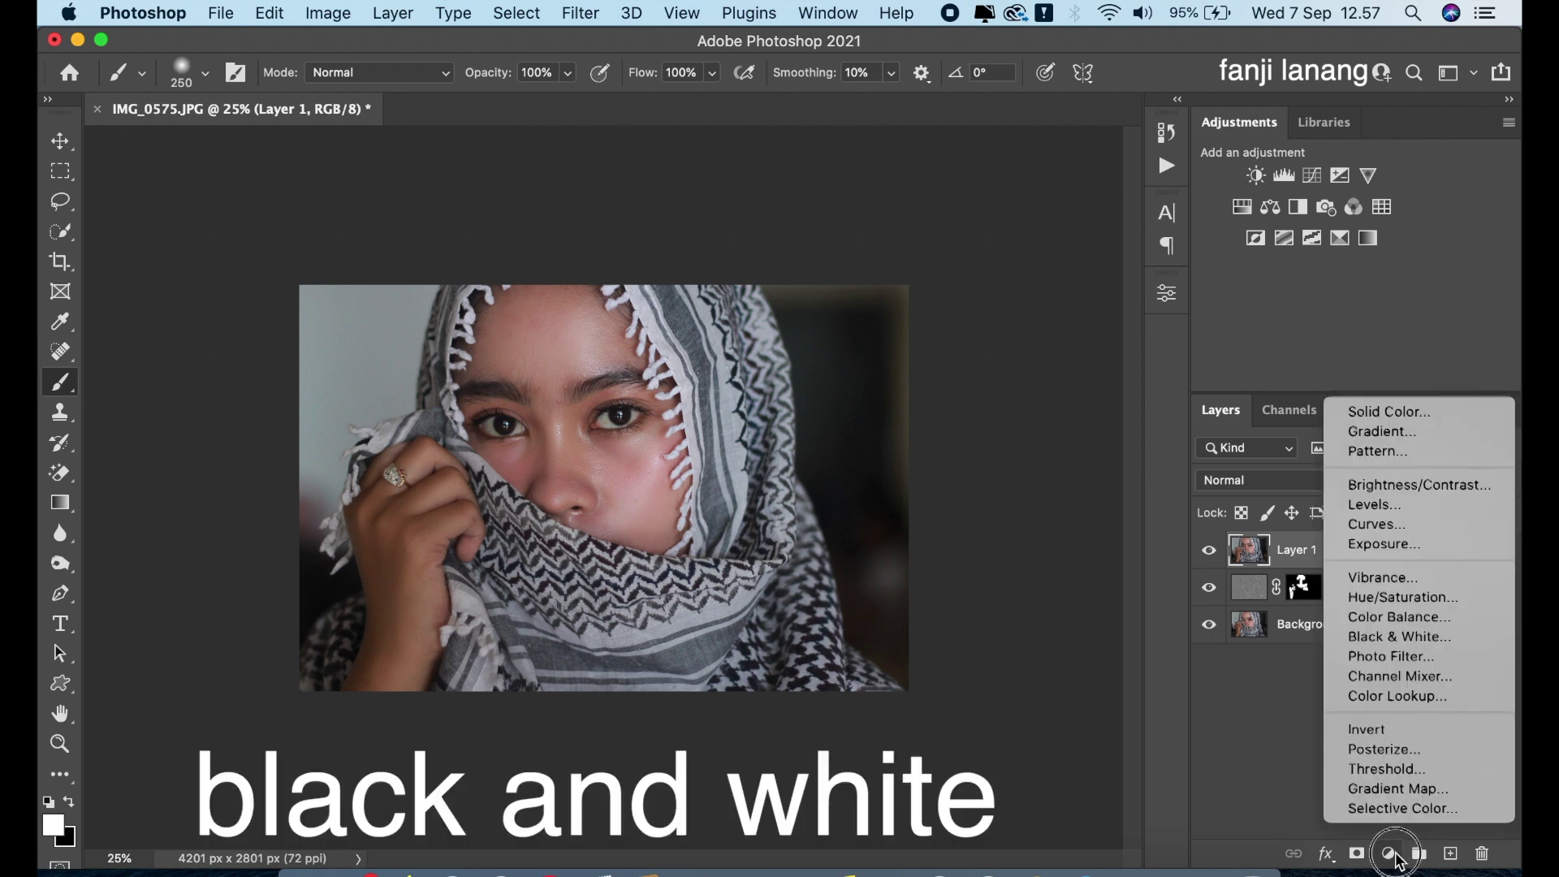
{"action": "left_click", "coordinate": [1372, 637]}
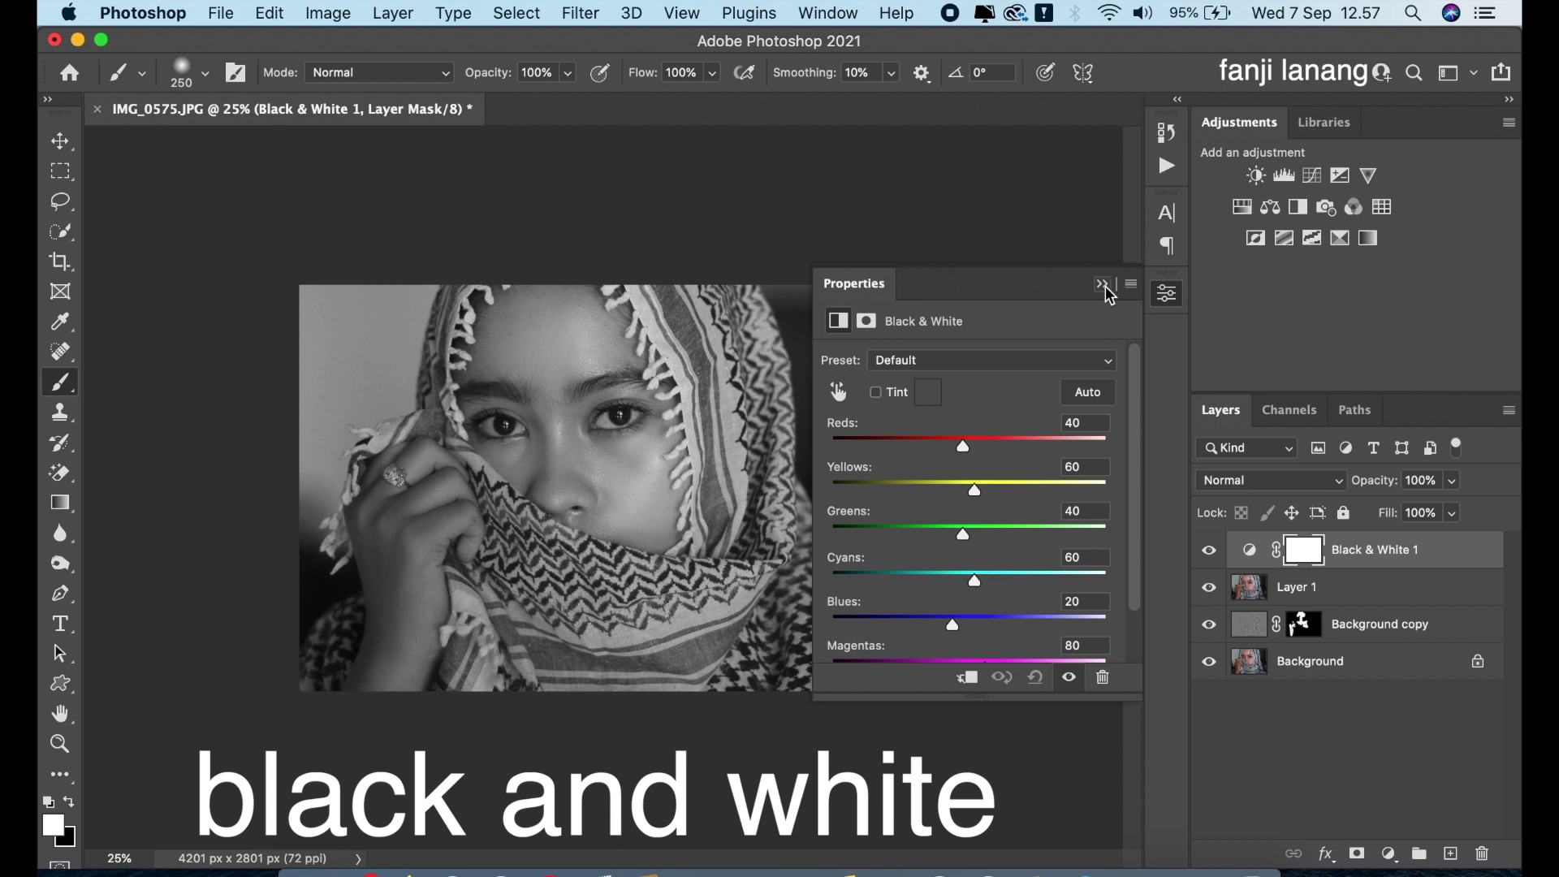
{"action": "left_click", "coordinate": [1105, 286]}
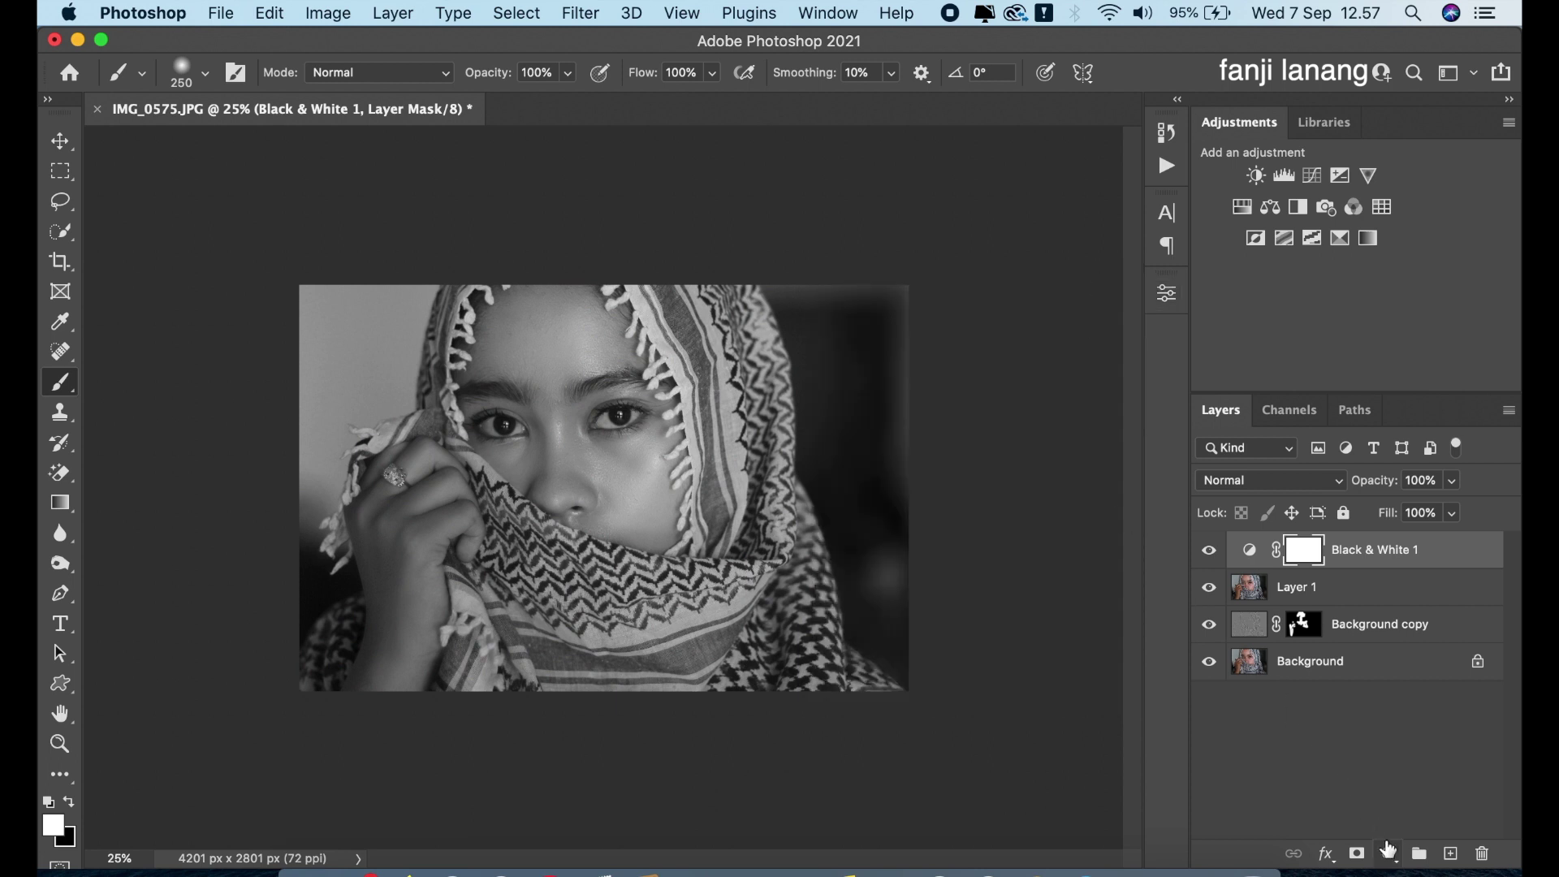
{"action": "left_click", "coordinate": [1388, 853]}
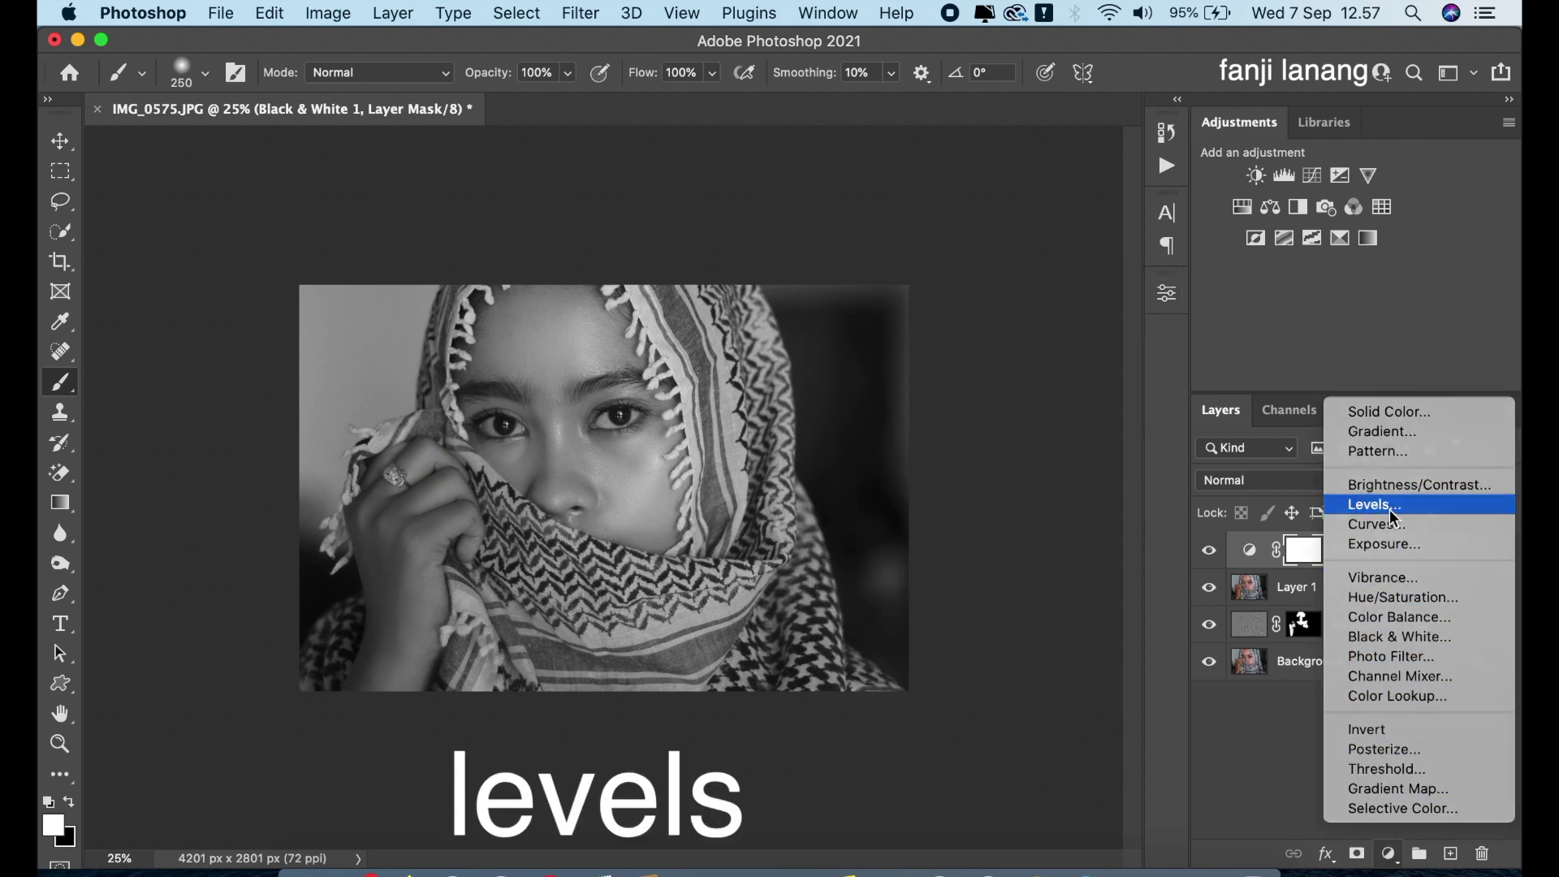
Add a Levels layer with black point sampled near the eye and white input at 255
{"action": "left_click", "coordinate": [1390, 509]}
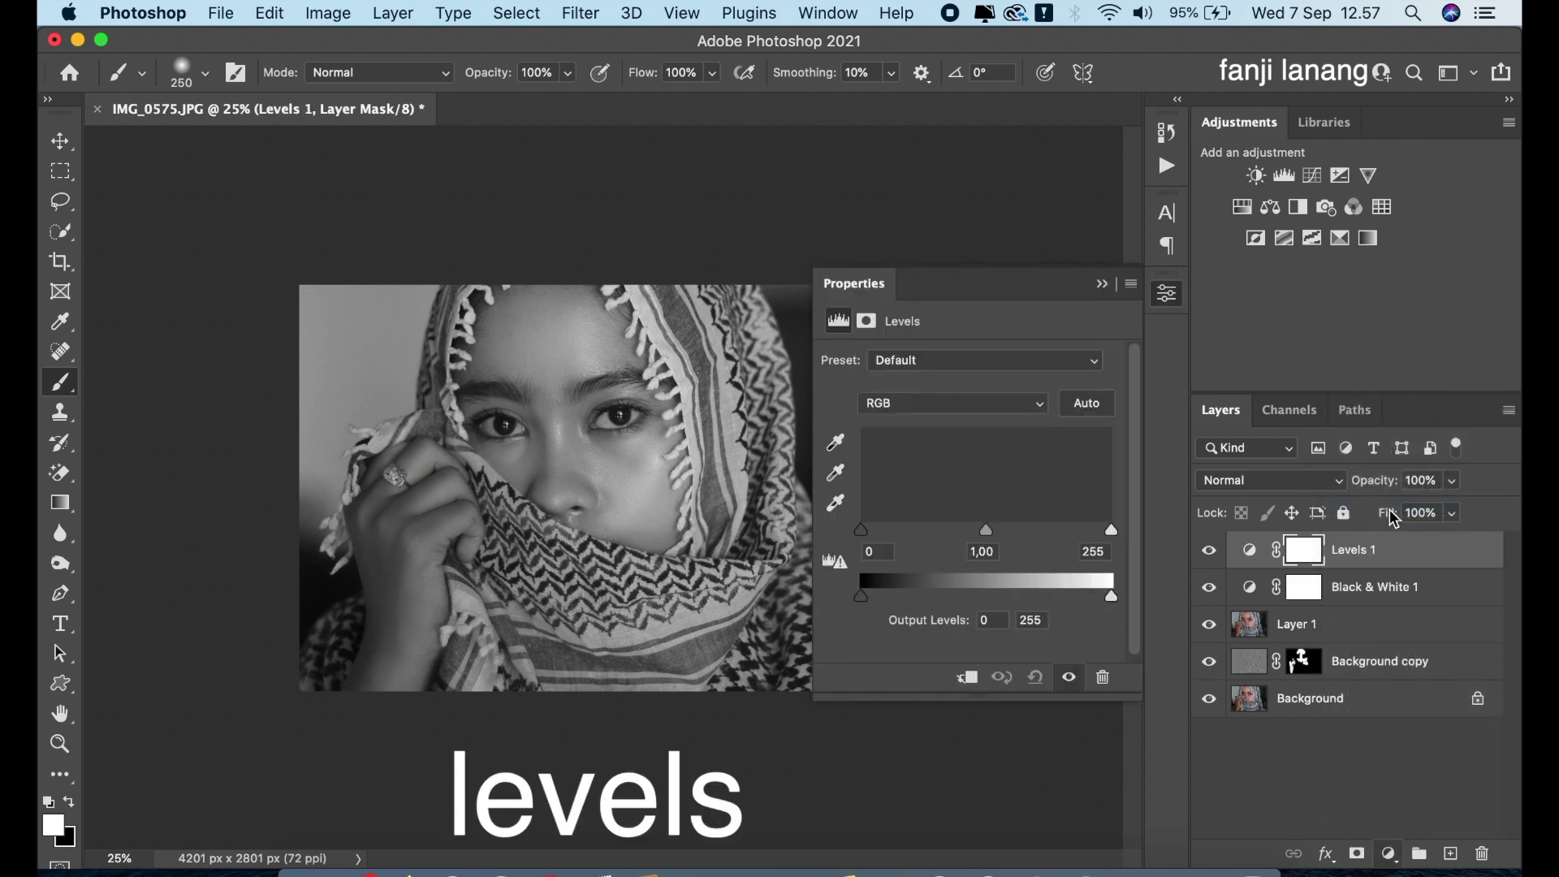
{"action": "left_click", "coordinate": [835, 443]}
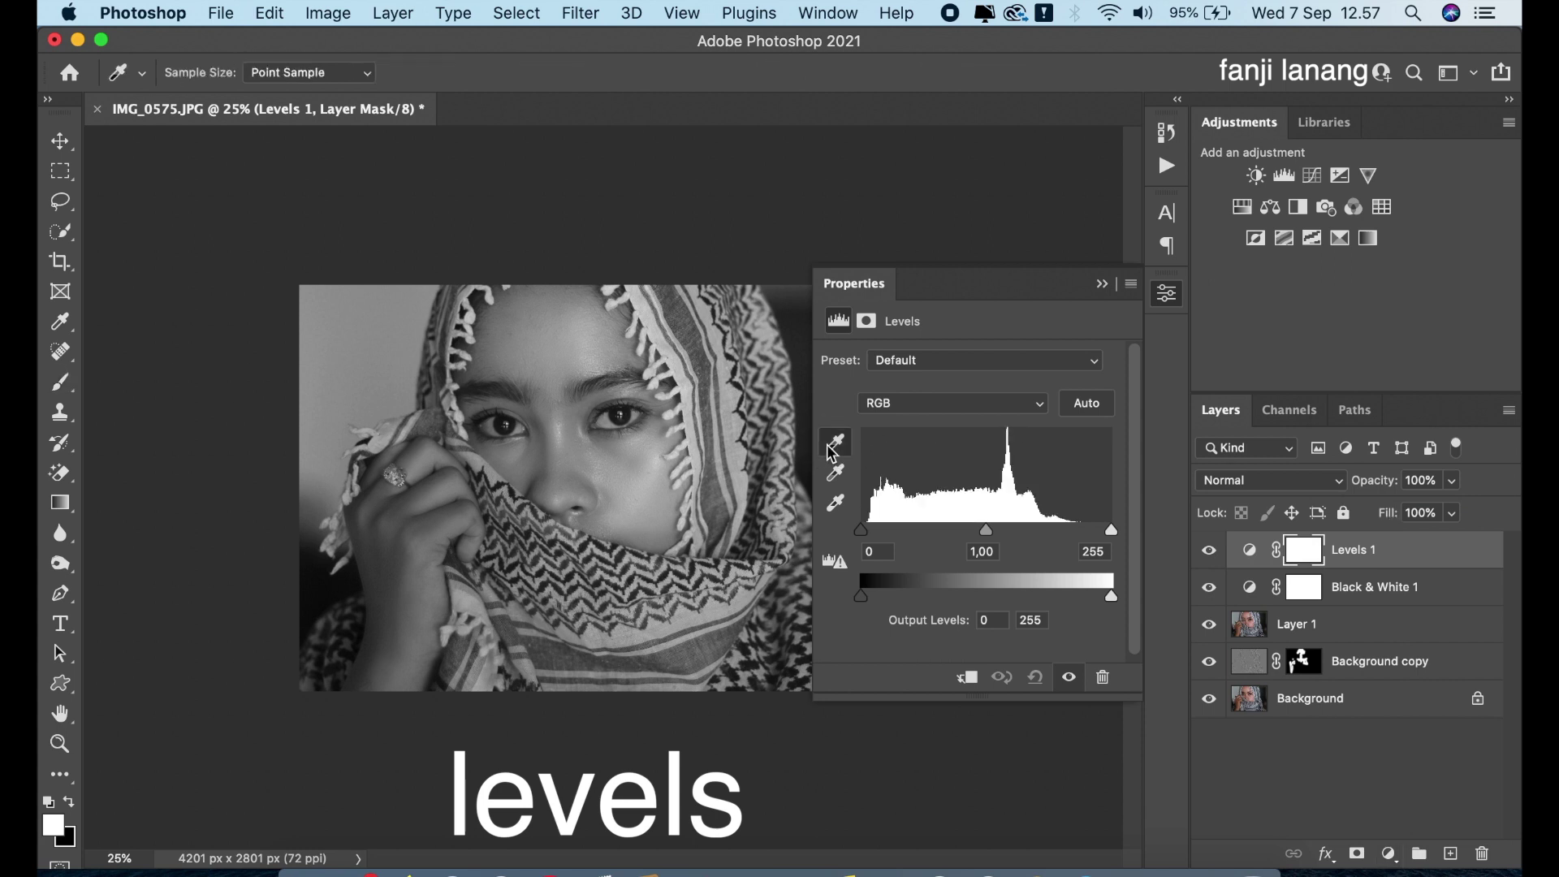
{"action": "left_click", "coordinate": [635, 407]}
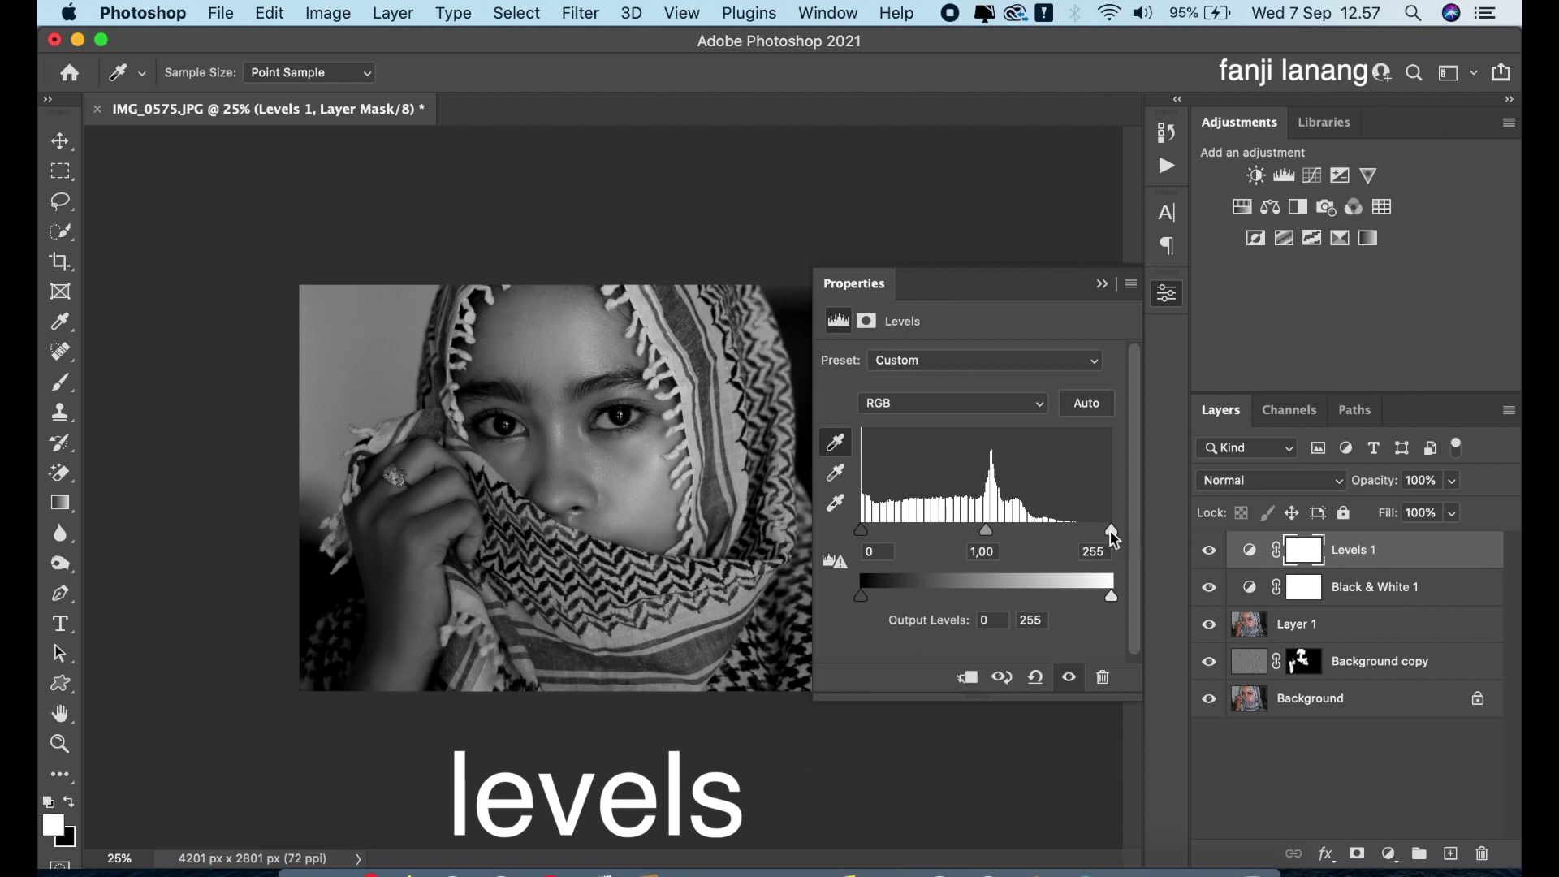
{"action": "left_click_drag", "start_coordinate": [1109, 529], "coordinate": [1117, 527]}
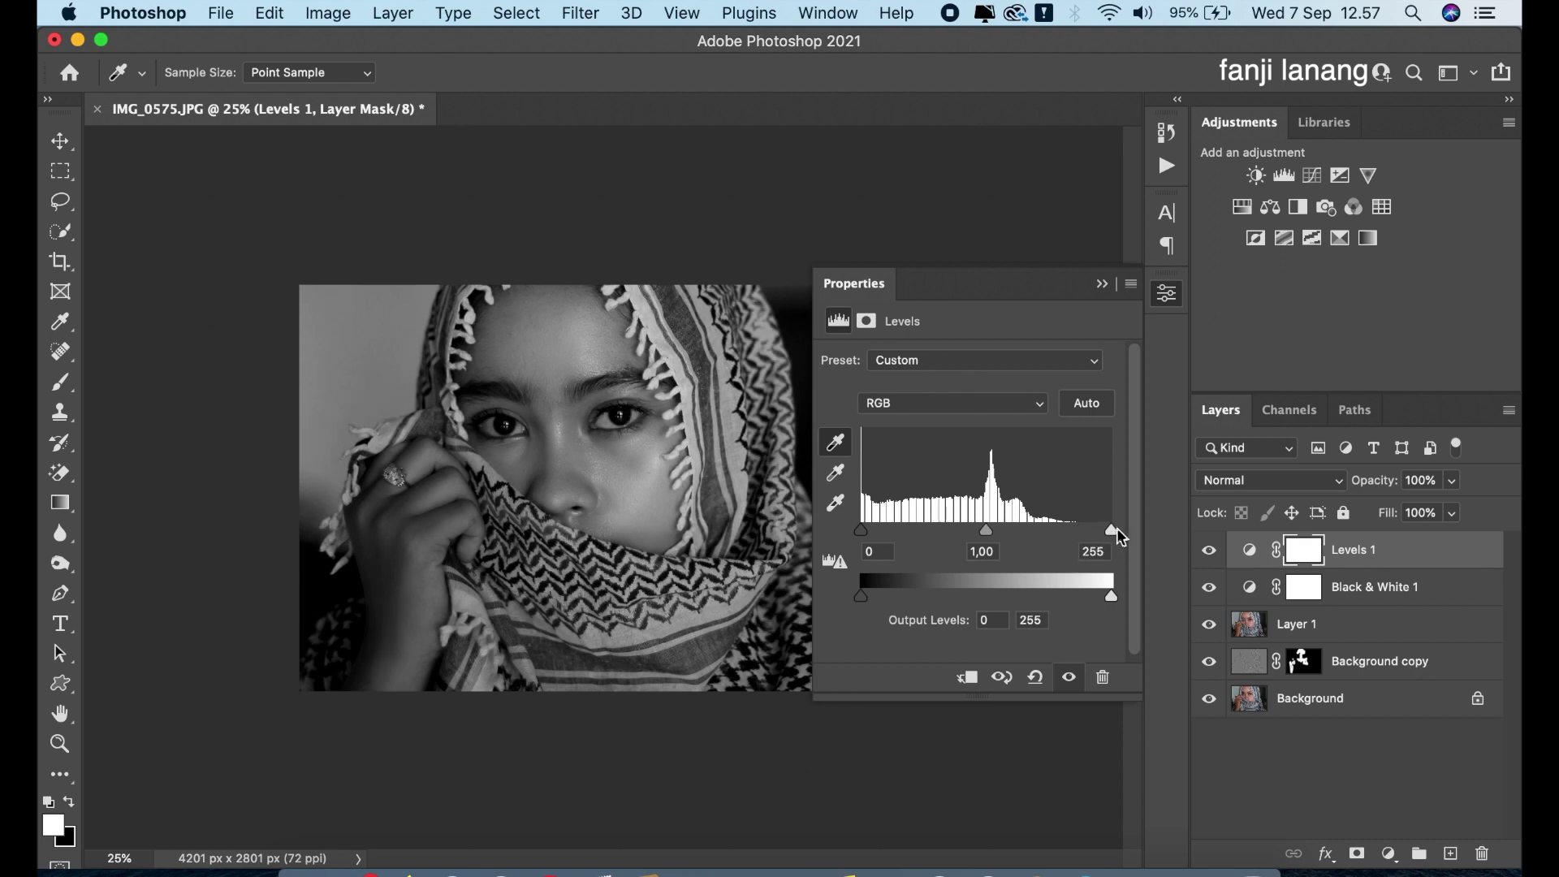
{"action": "left_click", "coordinate": [838, 503]}
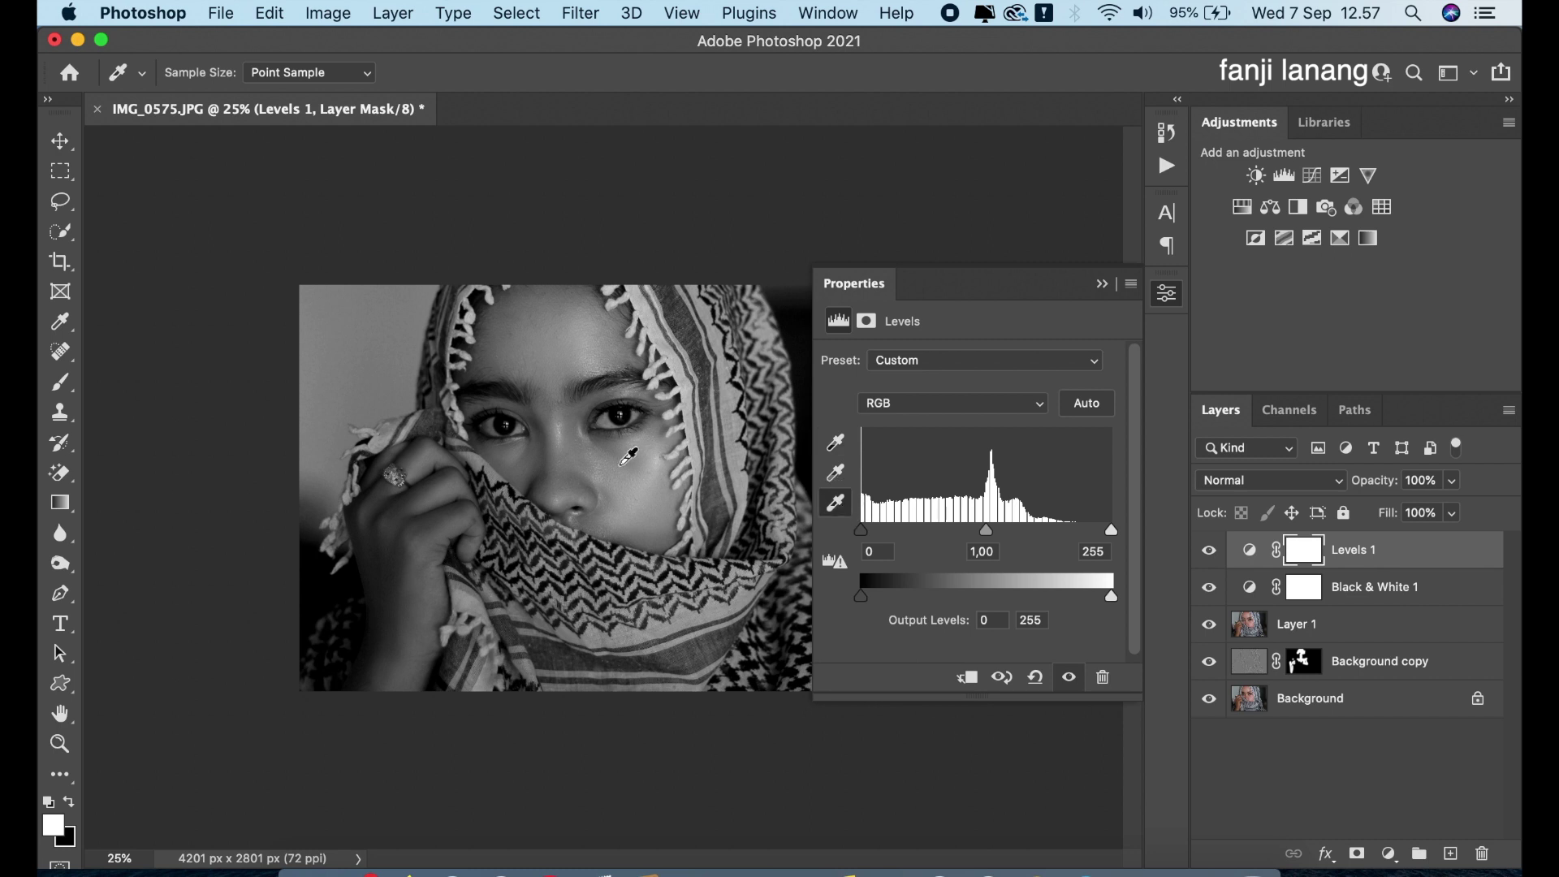
Sample the Levels white point from the cheek, scarf, forehead and hand, settling near the eyes
{"action": "left_click", "coordinate": [664, 449]}
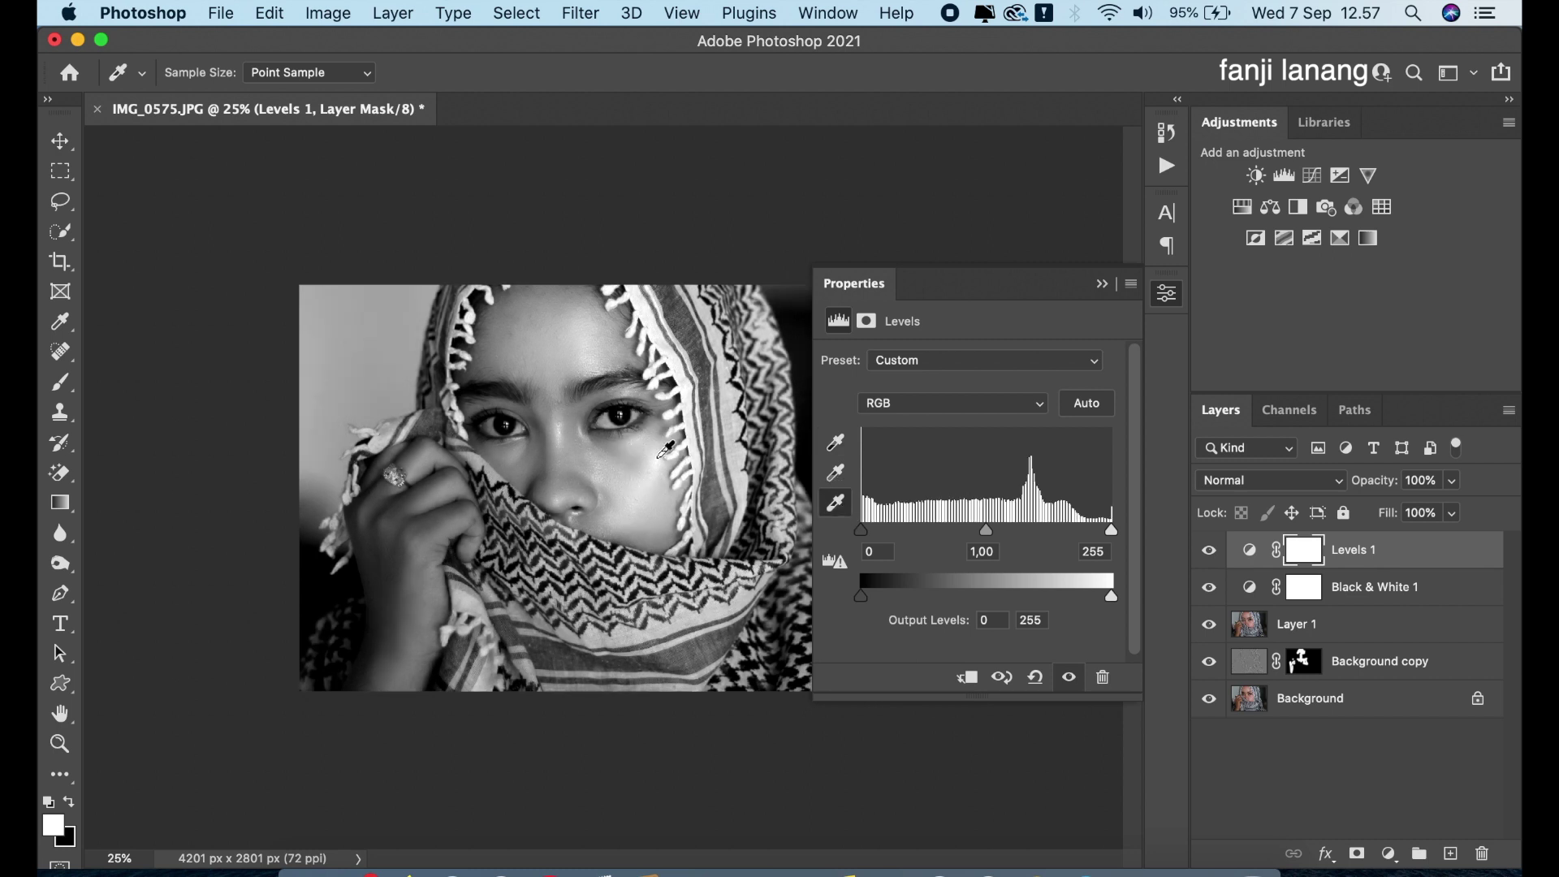
{"action": "left_click", "coordinate": [651, 444]}
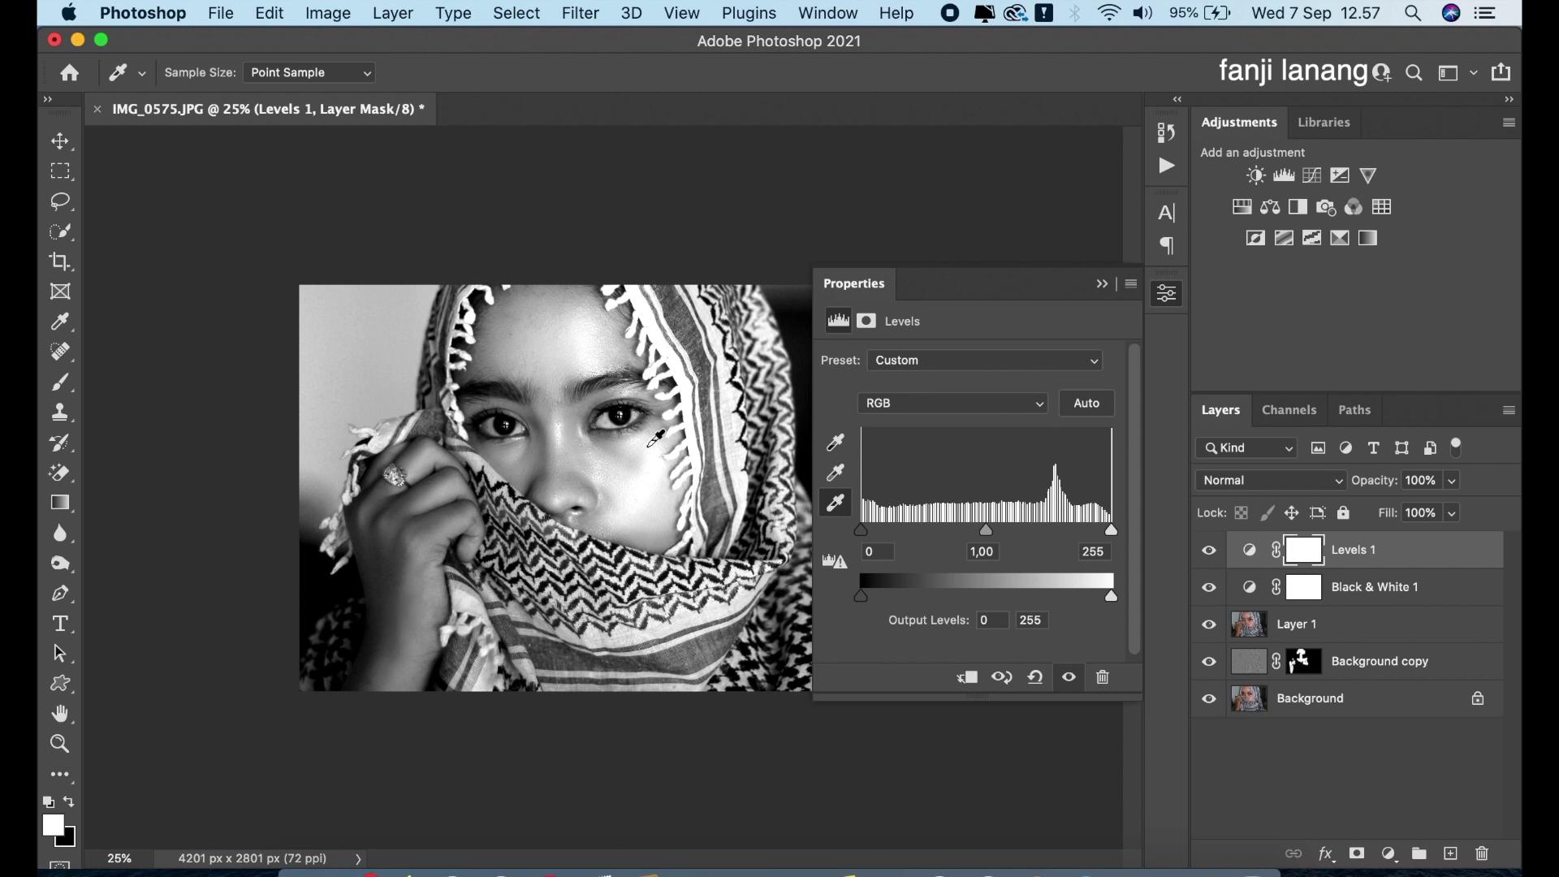
{"action": "left_click", "coordinate": [687, 391]}
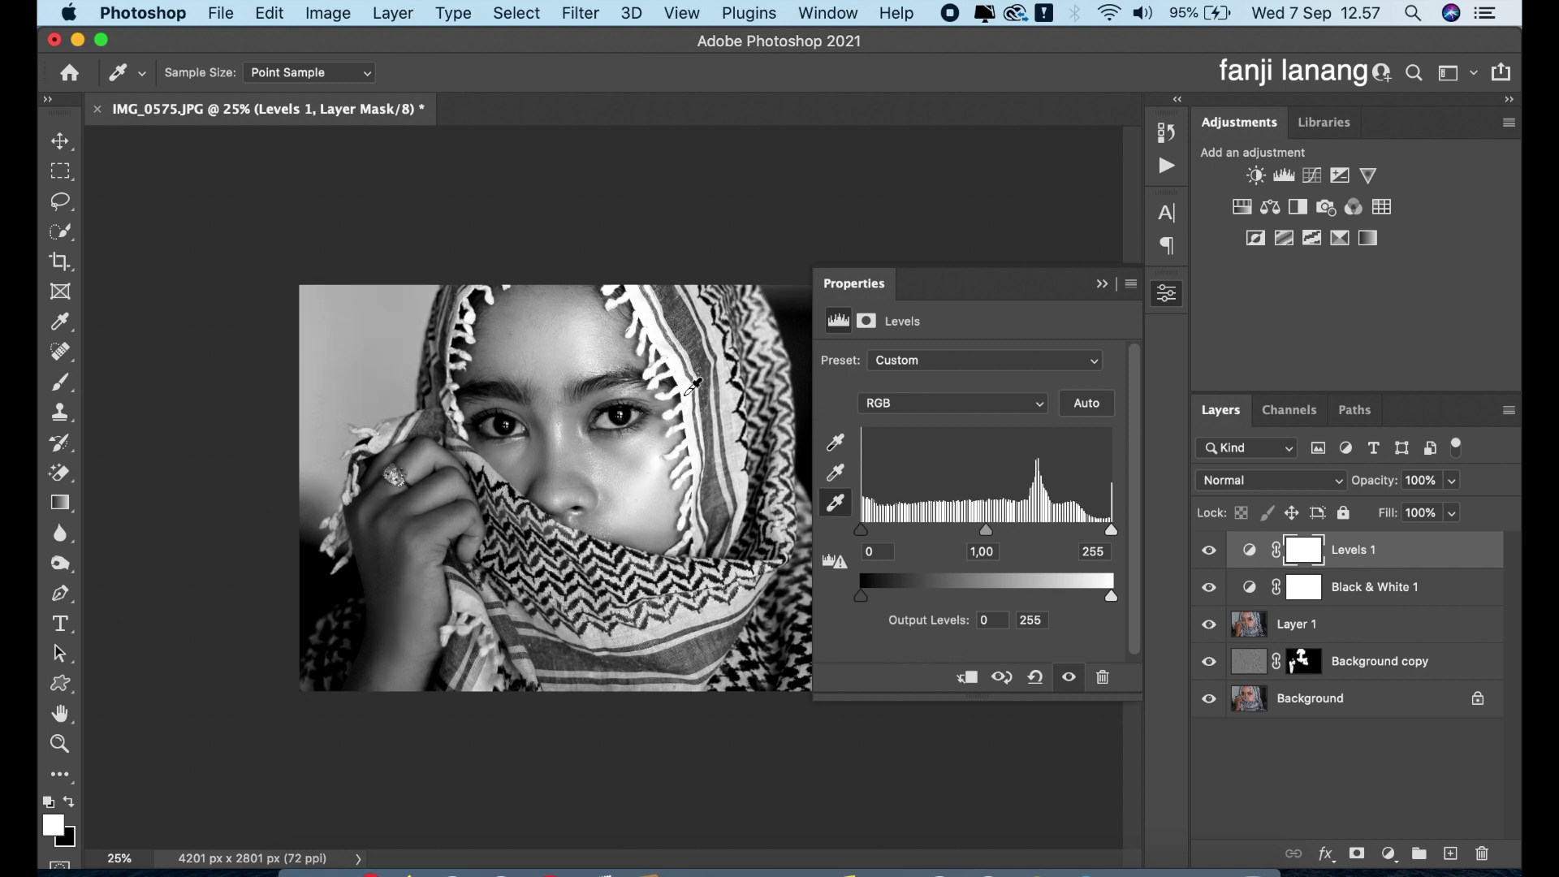
{"action": "left_click", "coordinate": [685, 391]}
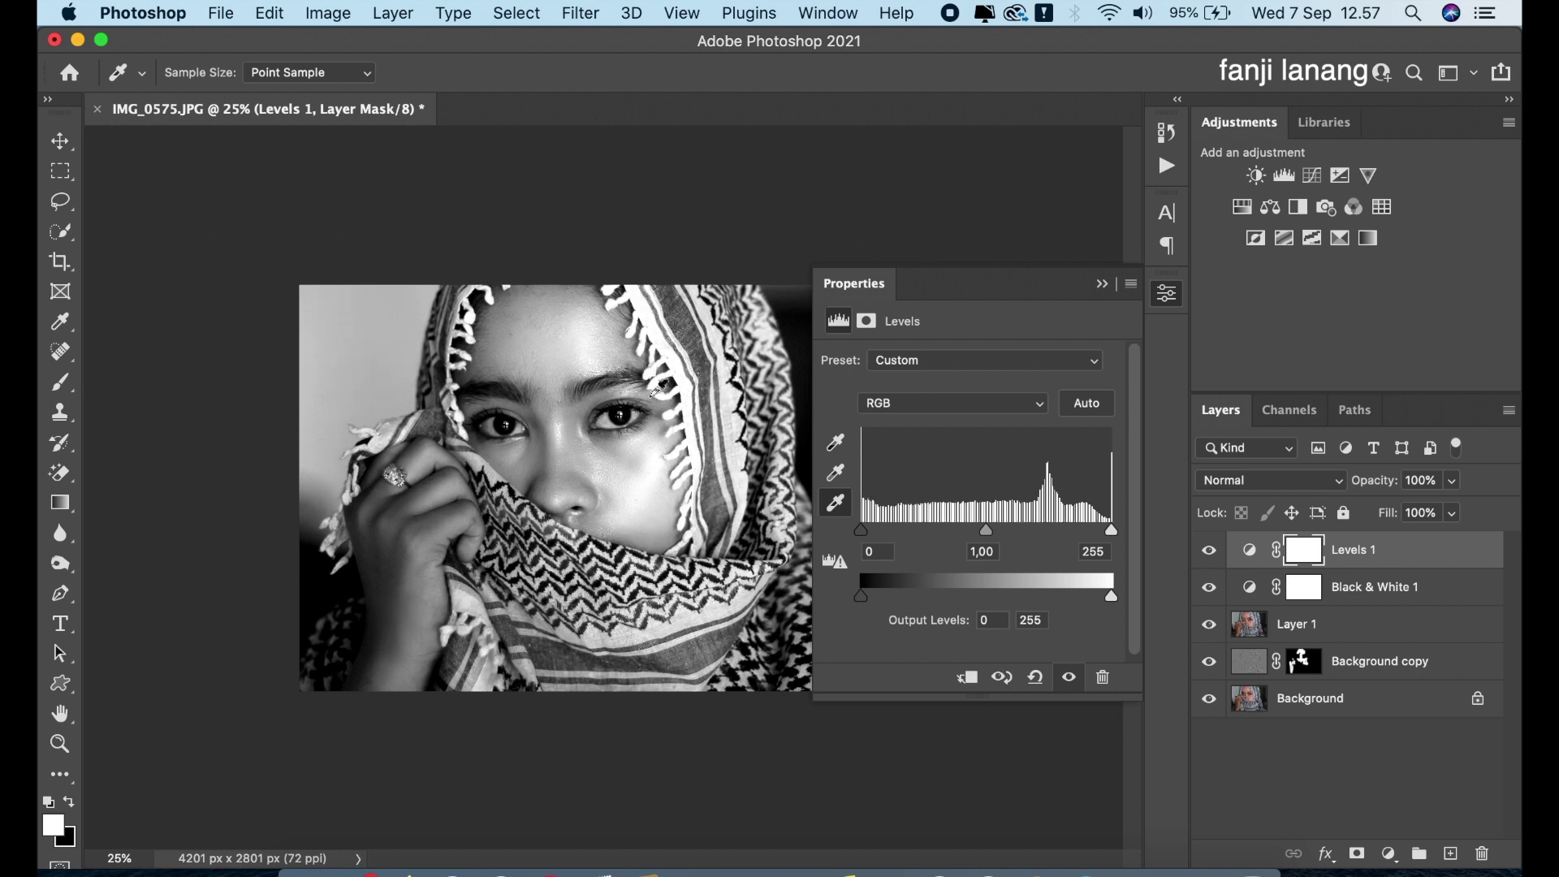
{"action": "left_click", "coordinate": [617, 415]}
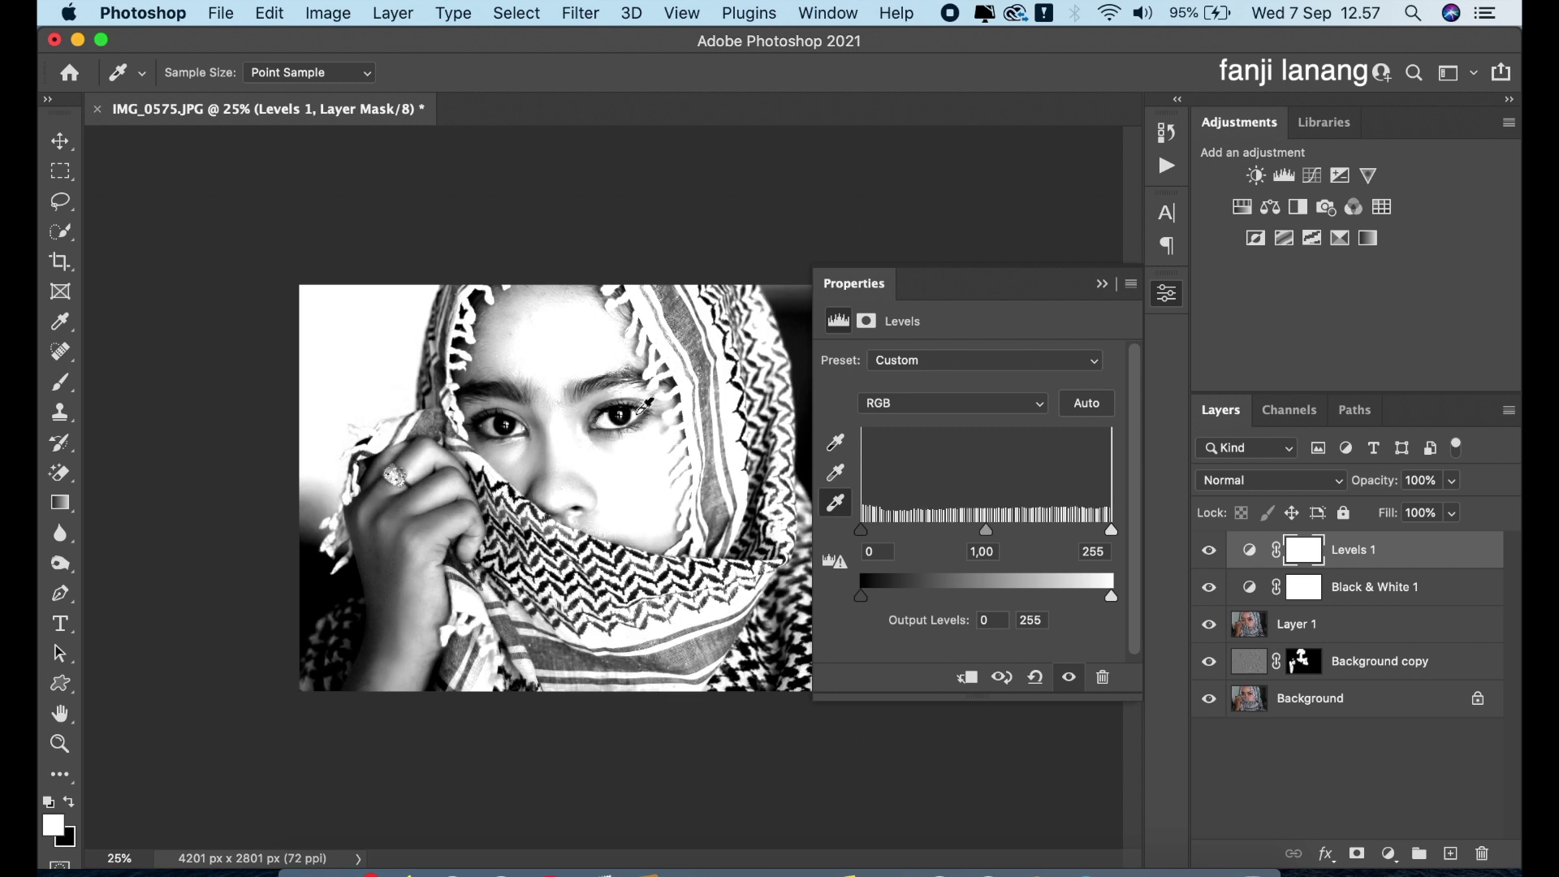
{"action": "left_click", "coordinate": [579, 357]}
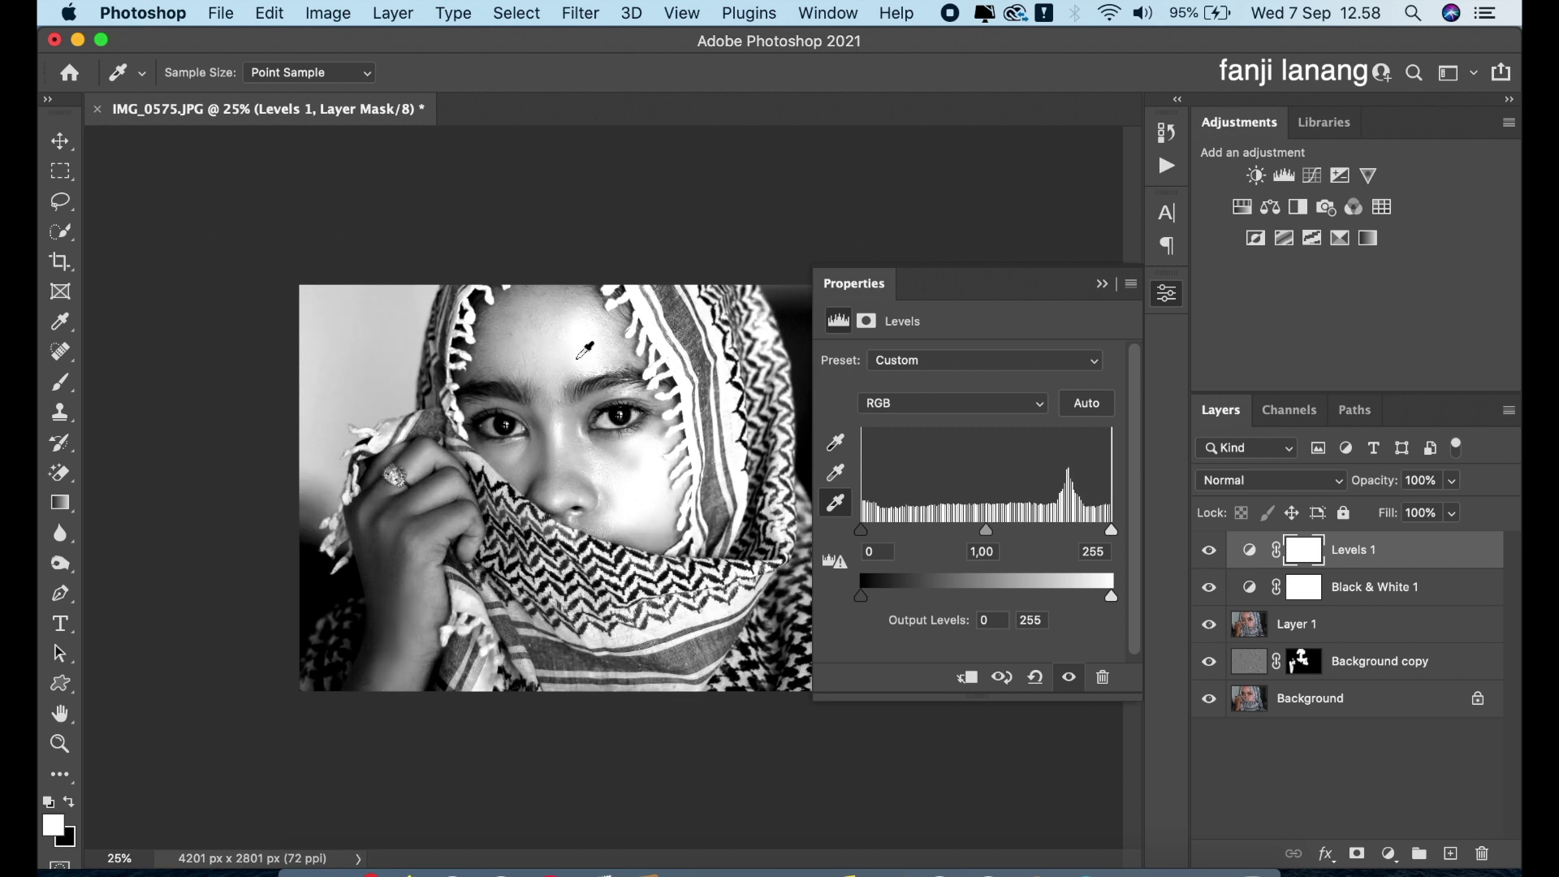
{"action": "left_click", "coordinate": [458, 387]}
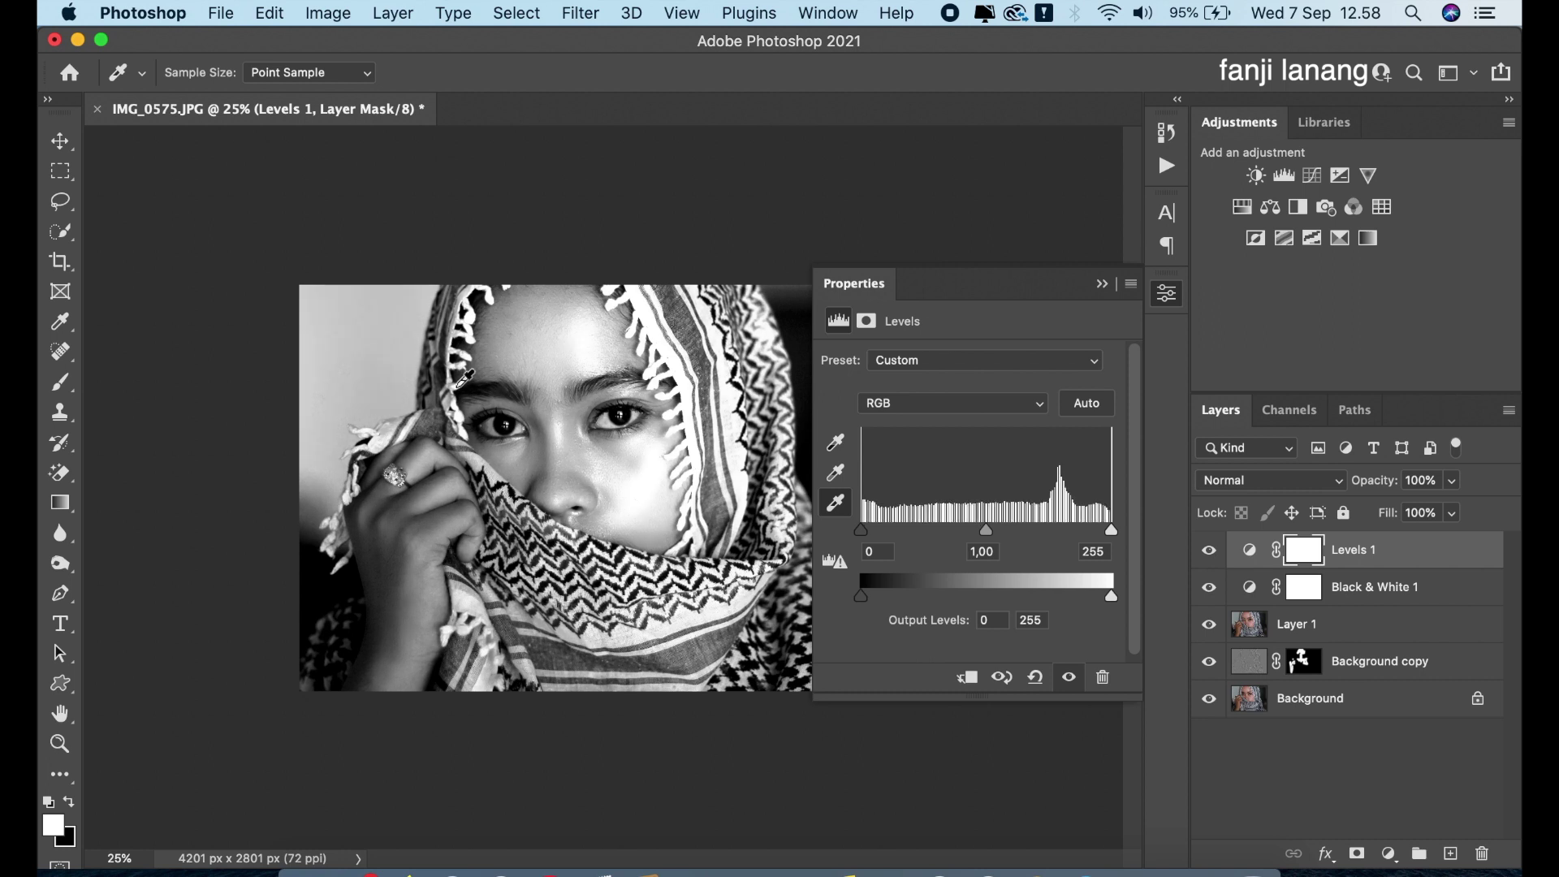
{"action": "left_click", "coordinate": [442, 594]}
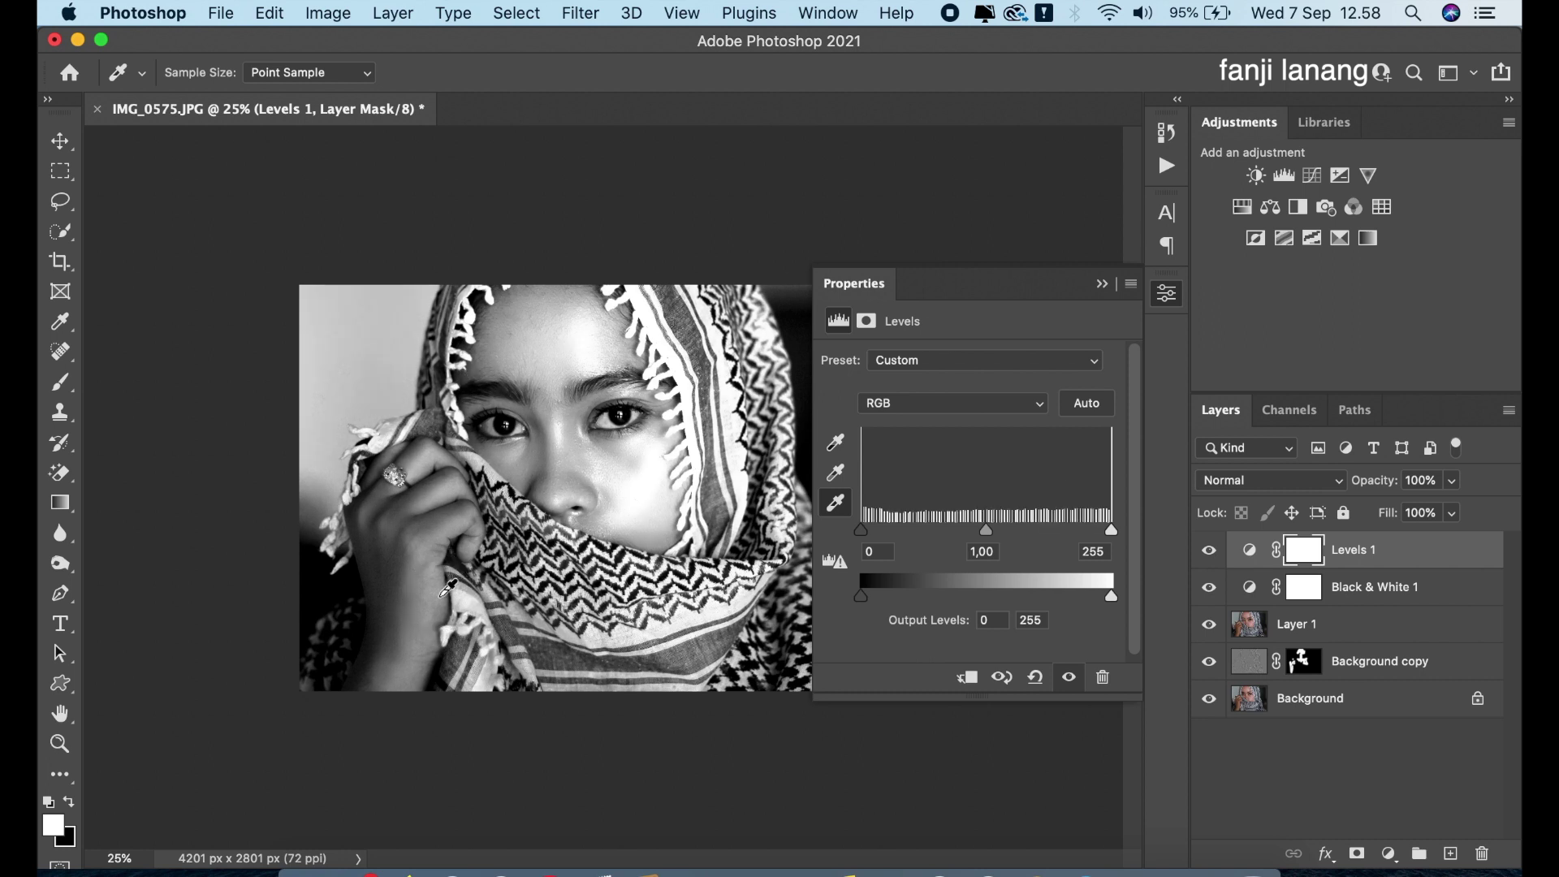
{"action": "left_click", "coordinate": [468, 601]}
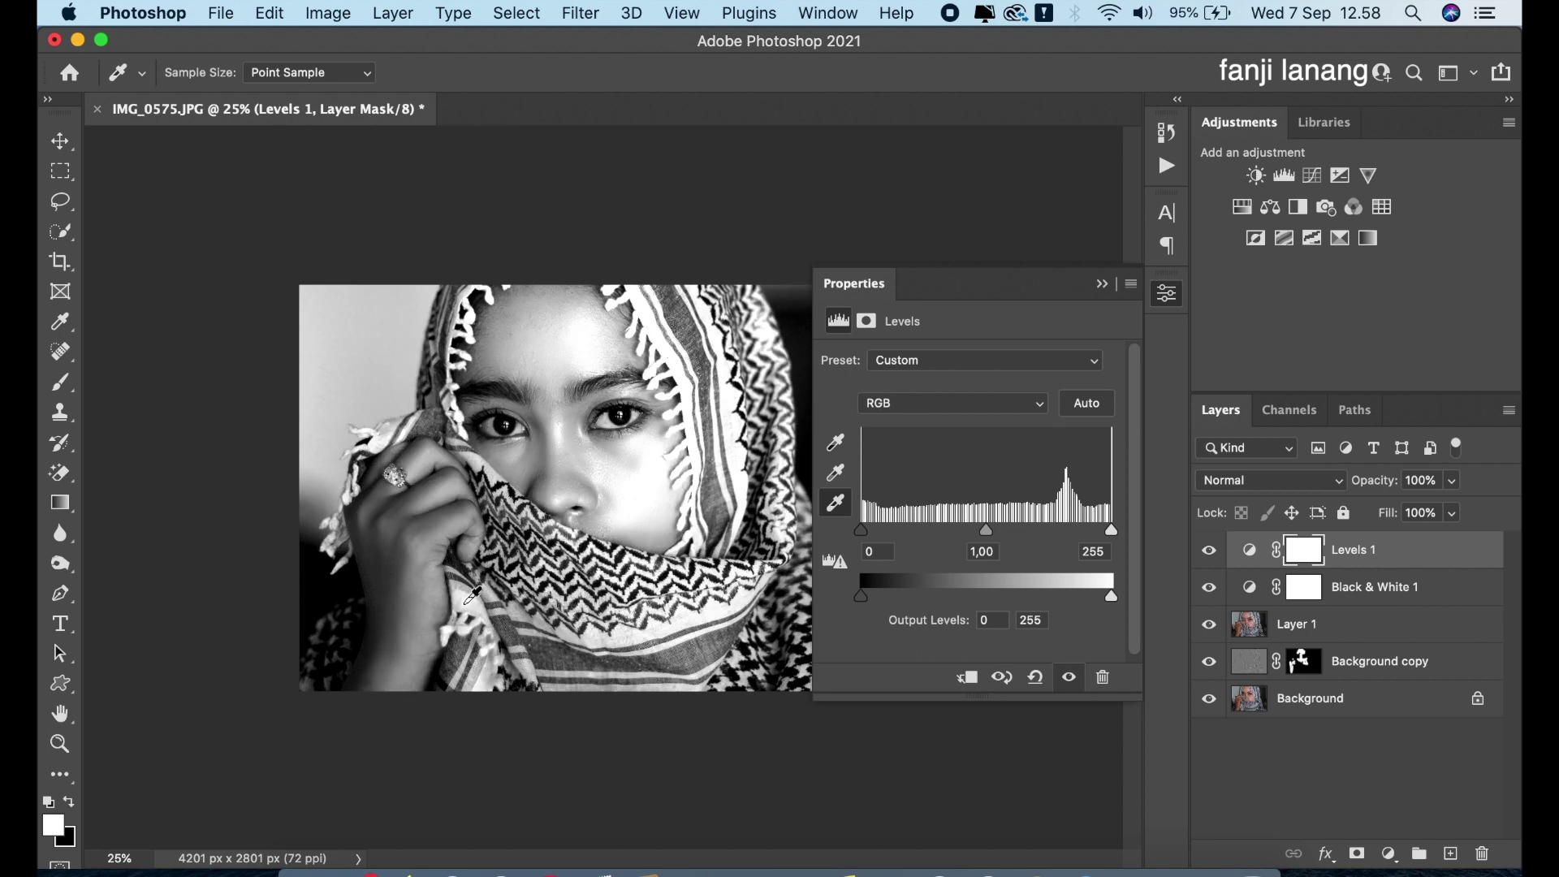
{"action": "left_click", "coordinate": [778, 330]}
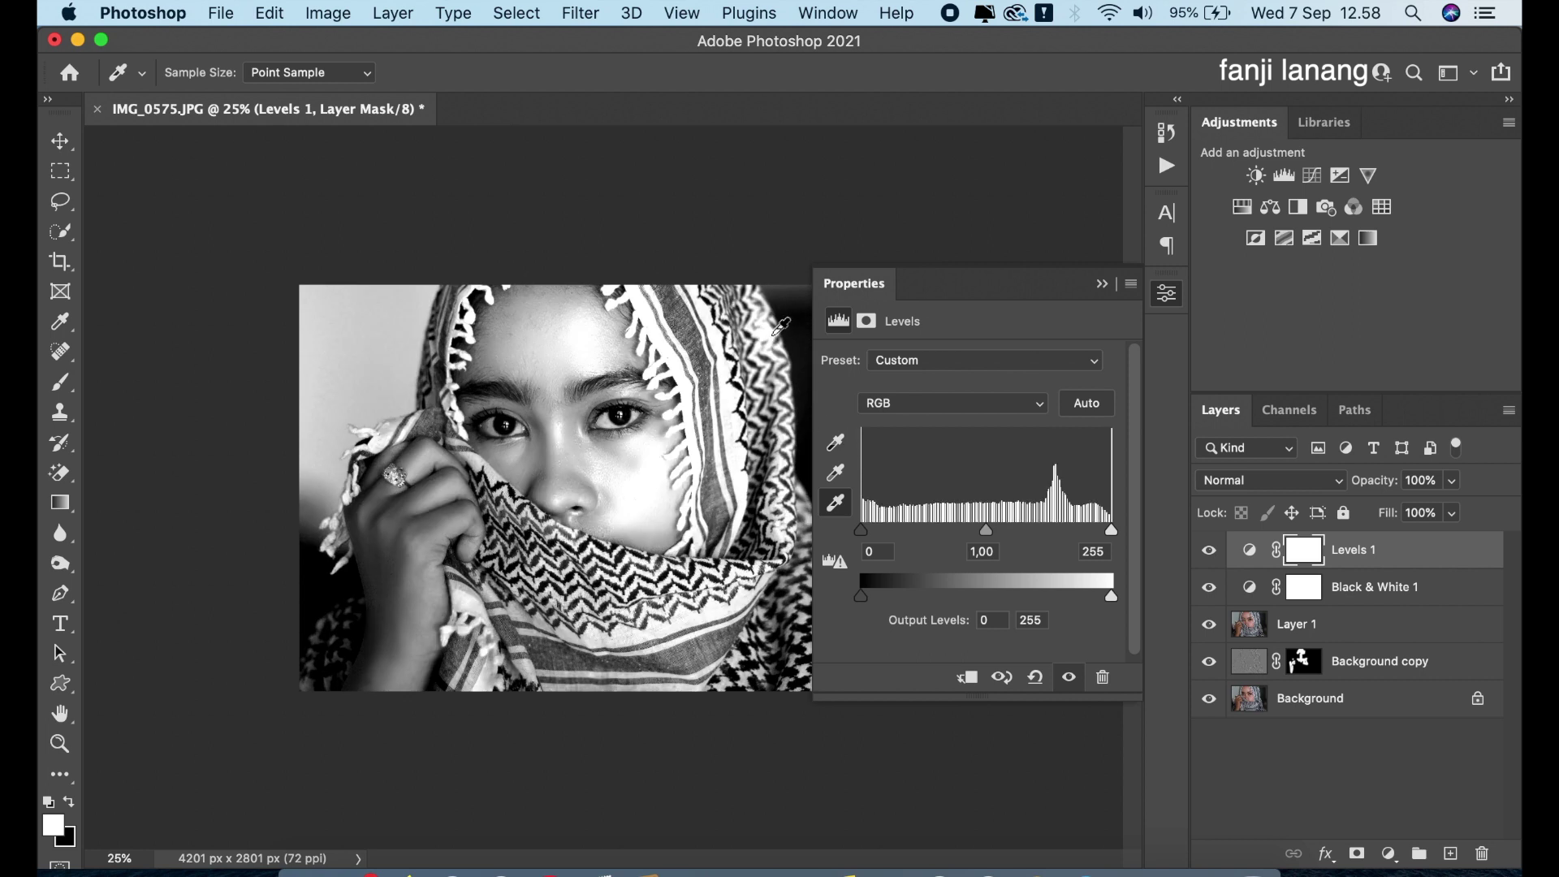
{"action": "left_click", "coordinate": [639, 411]}
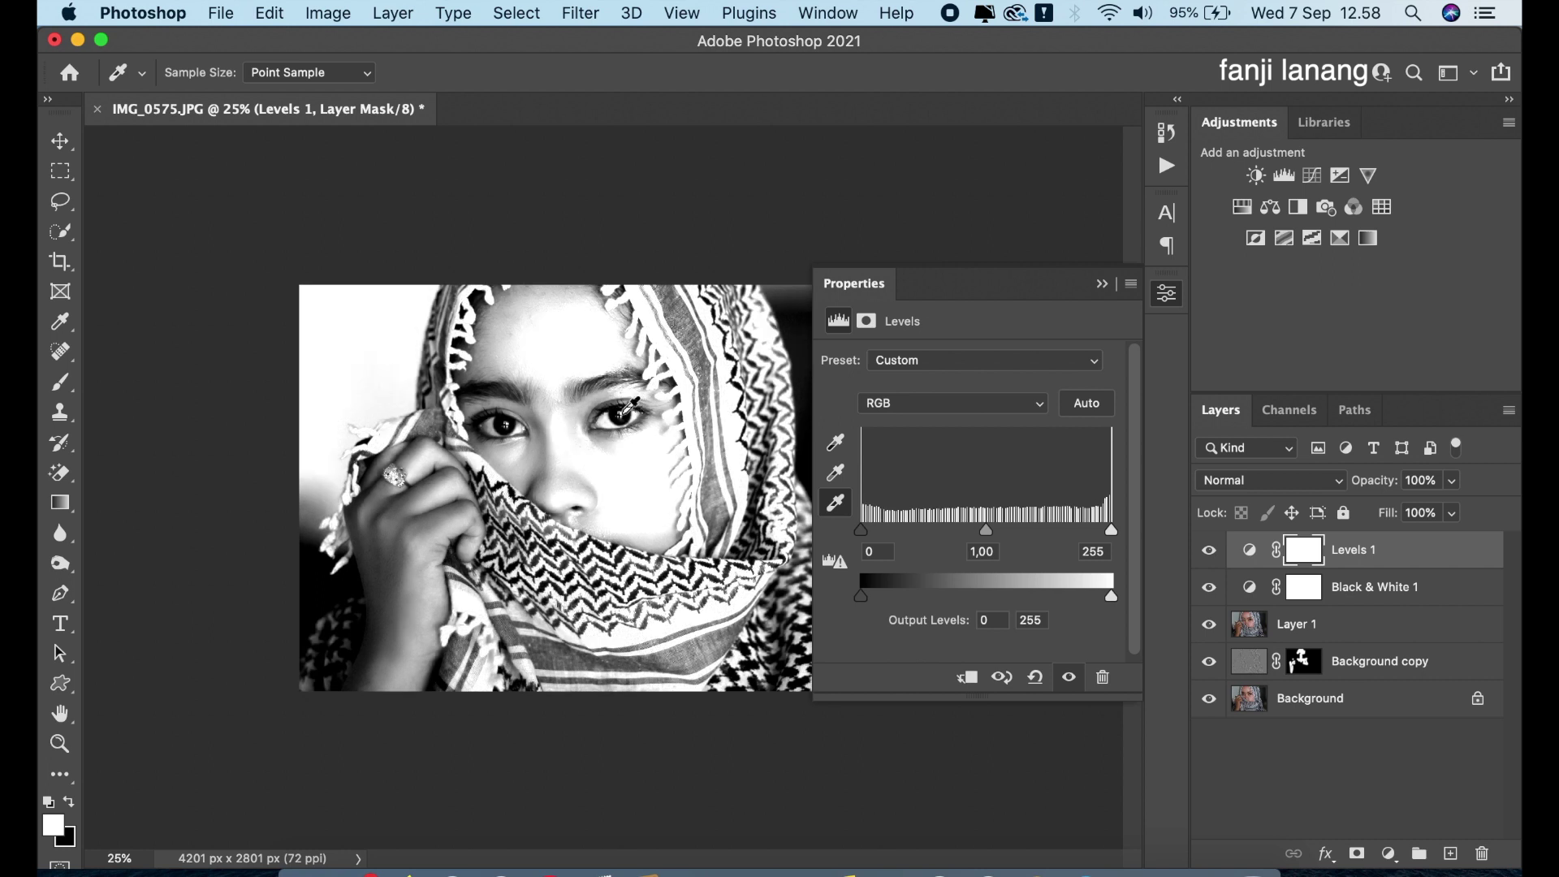
{"action": "left_click", "coordinate": [622, 414]}
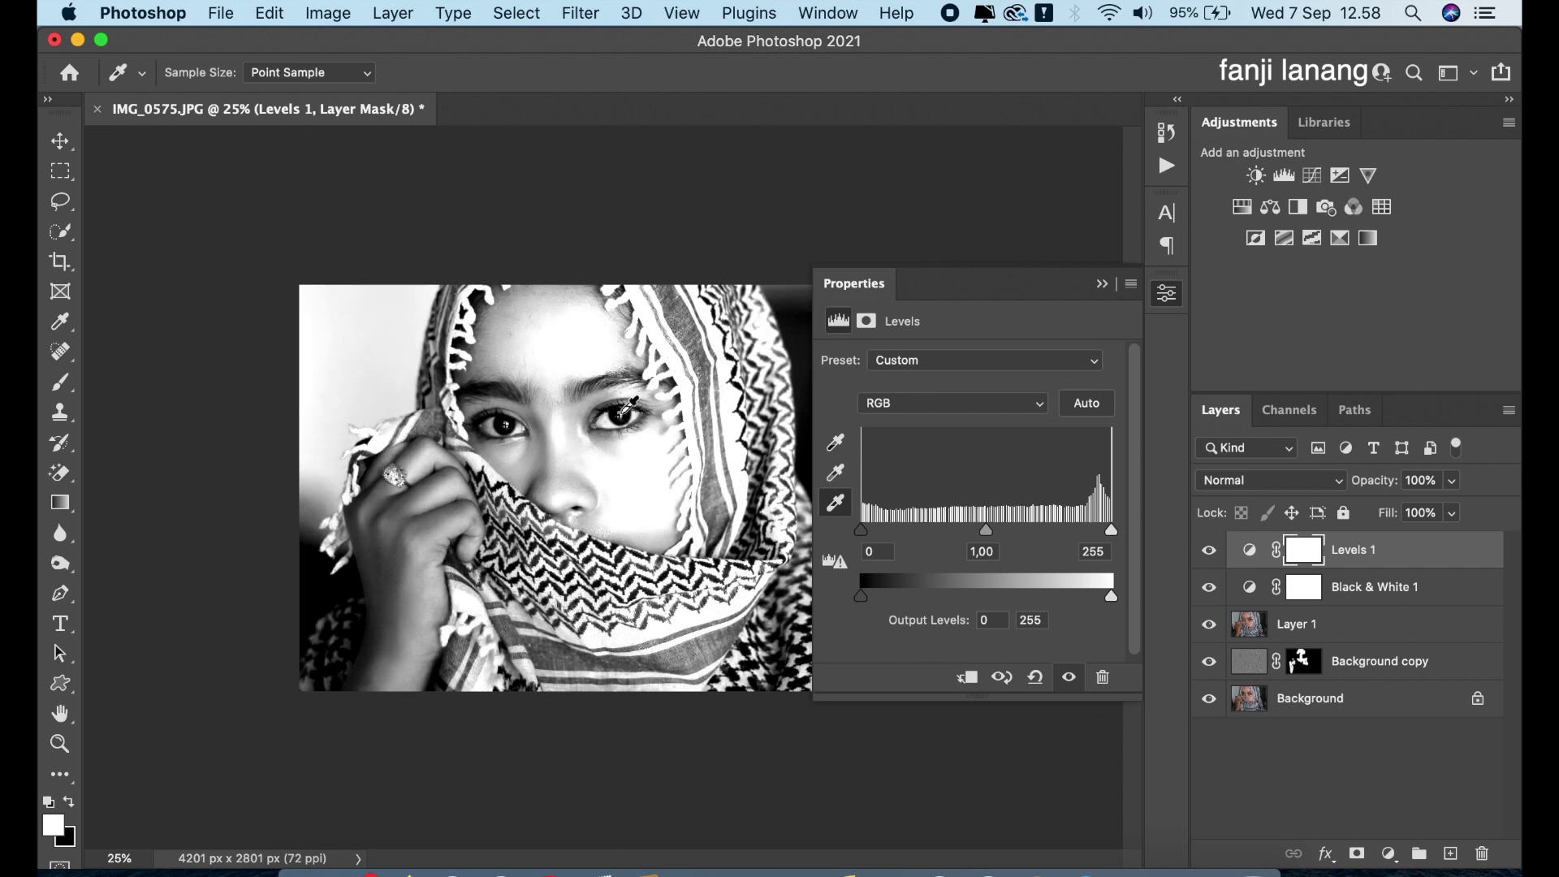
{"action": "left_click", "coordinate": [616, 411]}
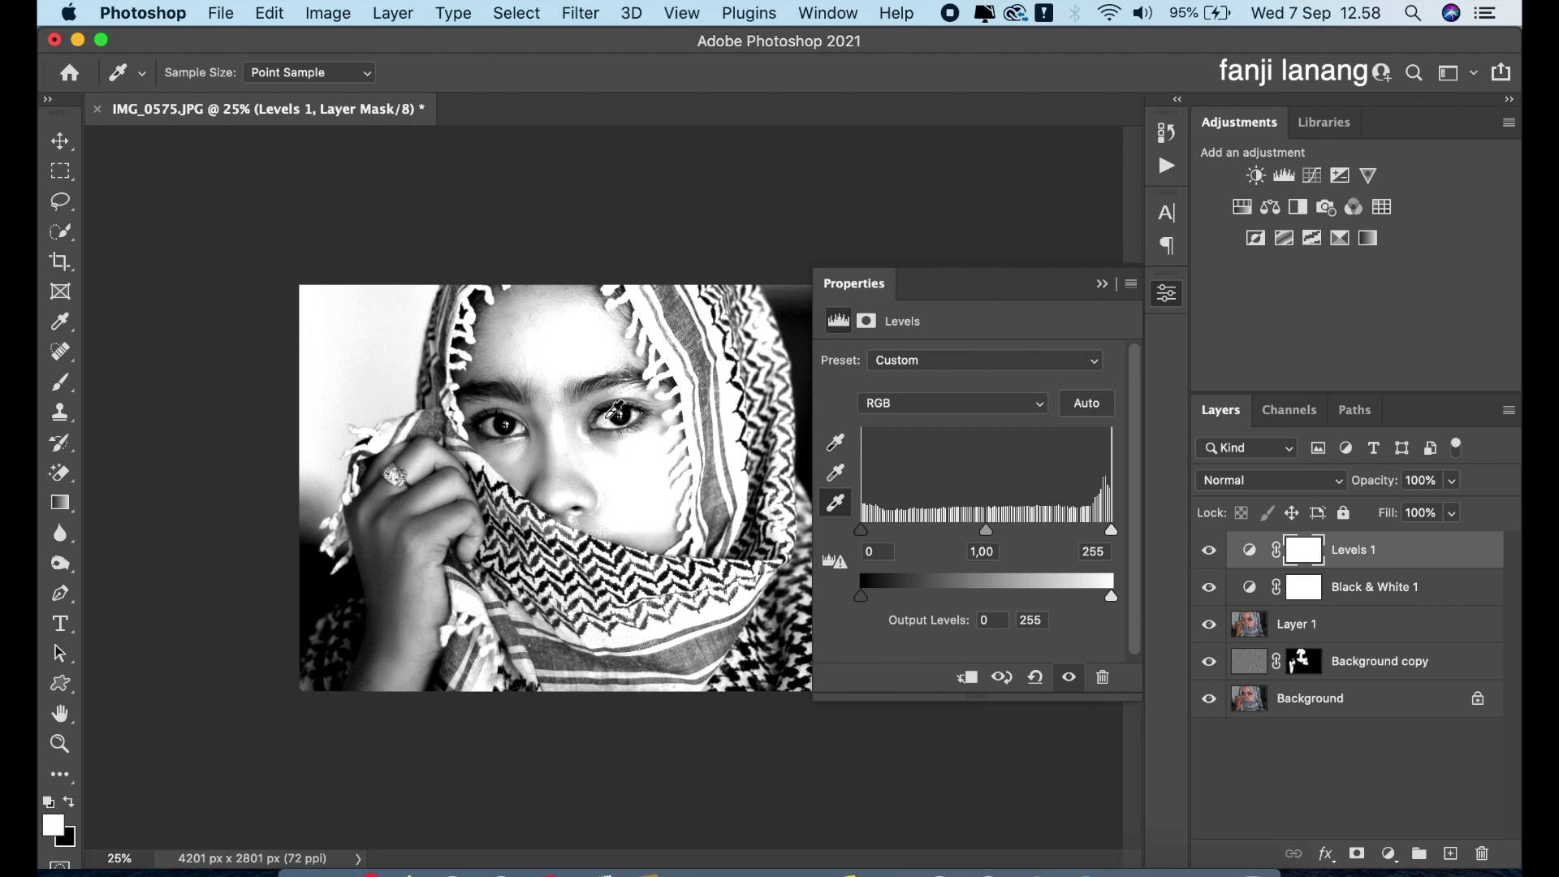
{"action": "left_click", "coordinate": [609, 413]}
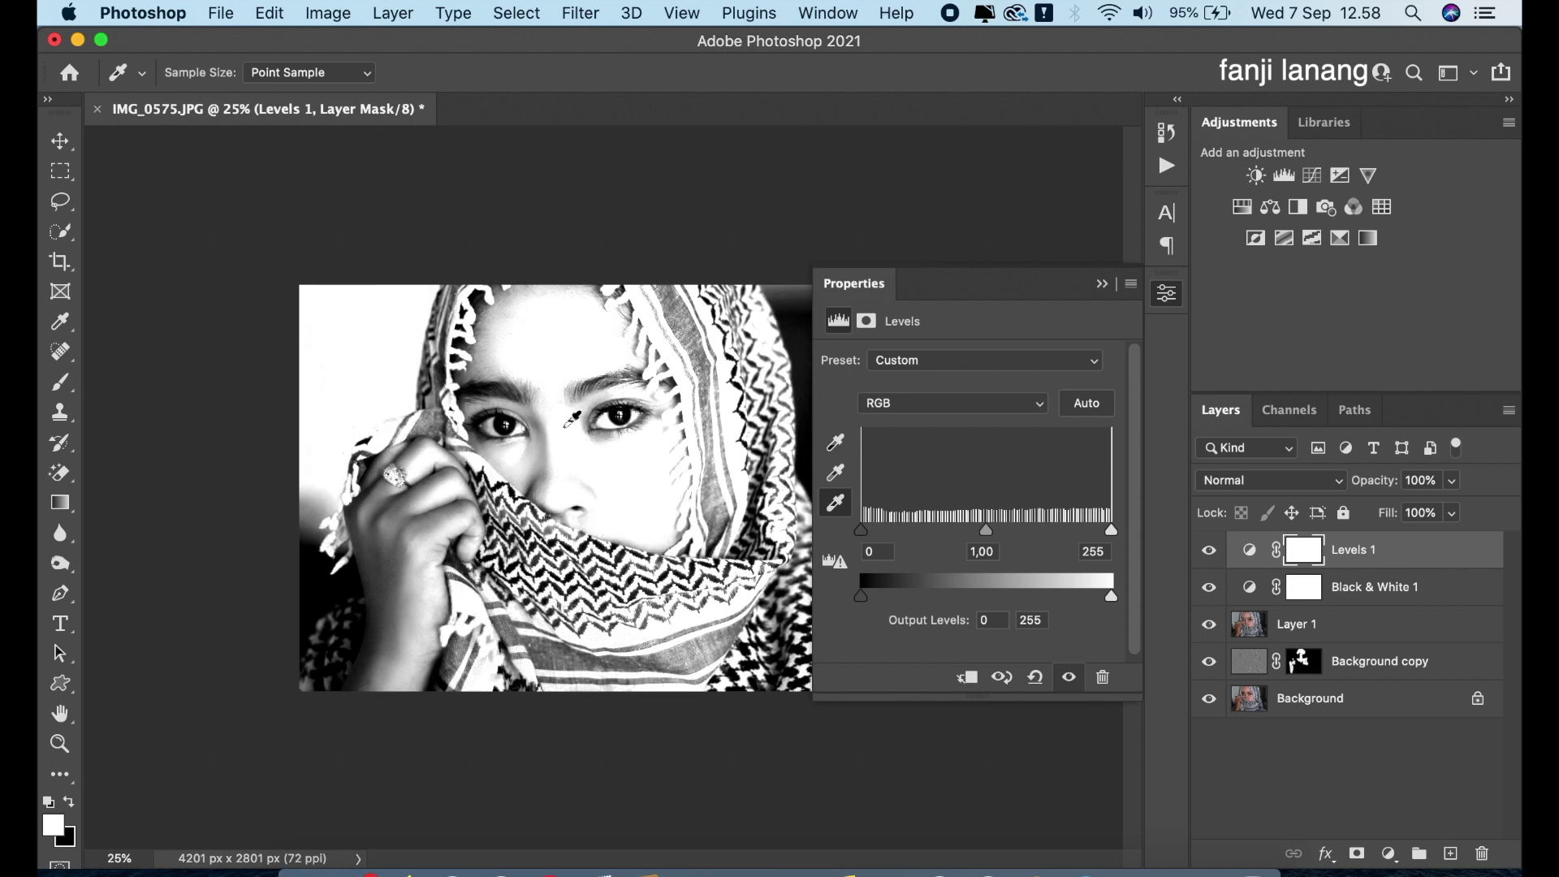
{"action": "left_click", "coordinate": [569, 421]}
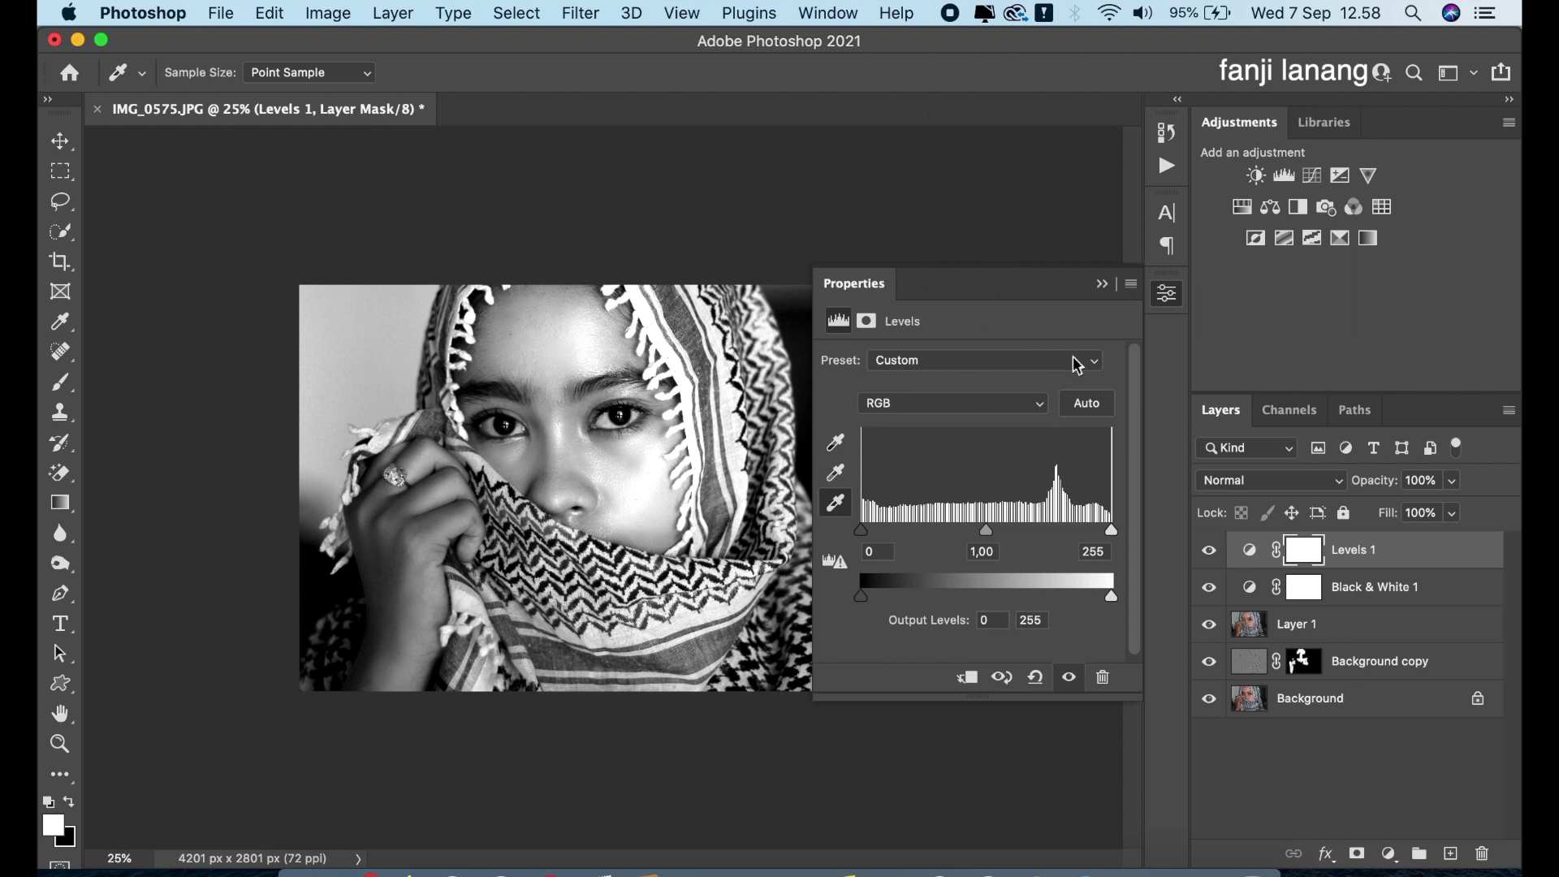
Collapse the Levels properties and compare the portrait with Levels 1 hidden and shown
{"action": "left_click", "coordinate": [1102, 286]}
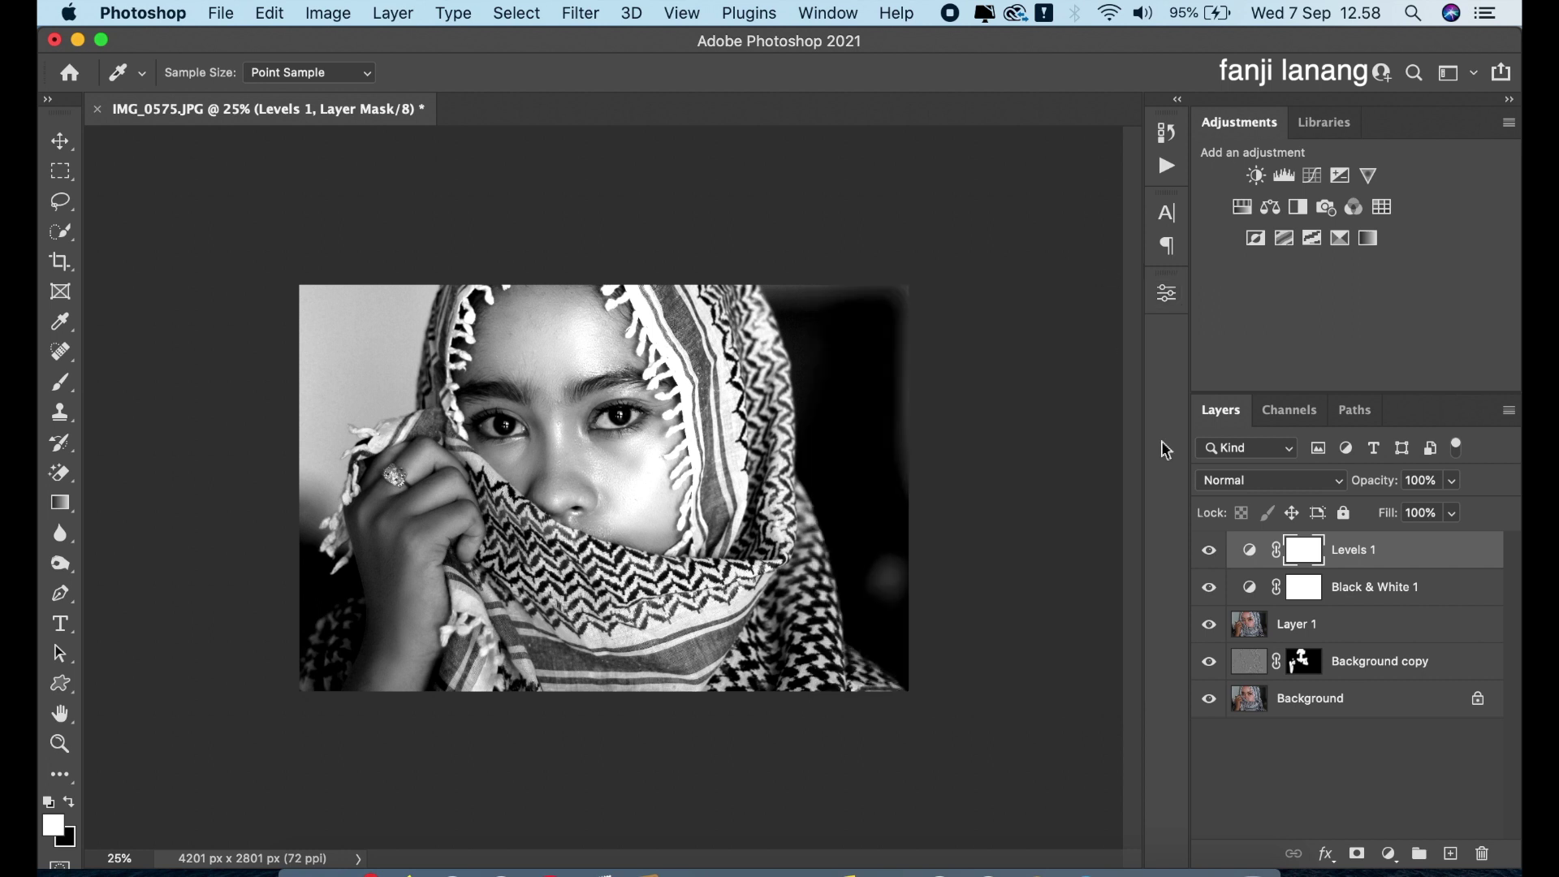
{"action": "left_click", "coordinate": [1210, 552]}
{"action": "left_click", "coordinate": [1210, 553]}
Add a new empty Layer 2 above Levels 1
{"action": "left_click", "coordinate": [1390, 853]}
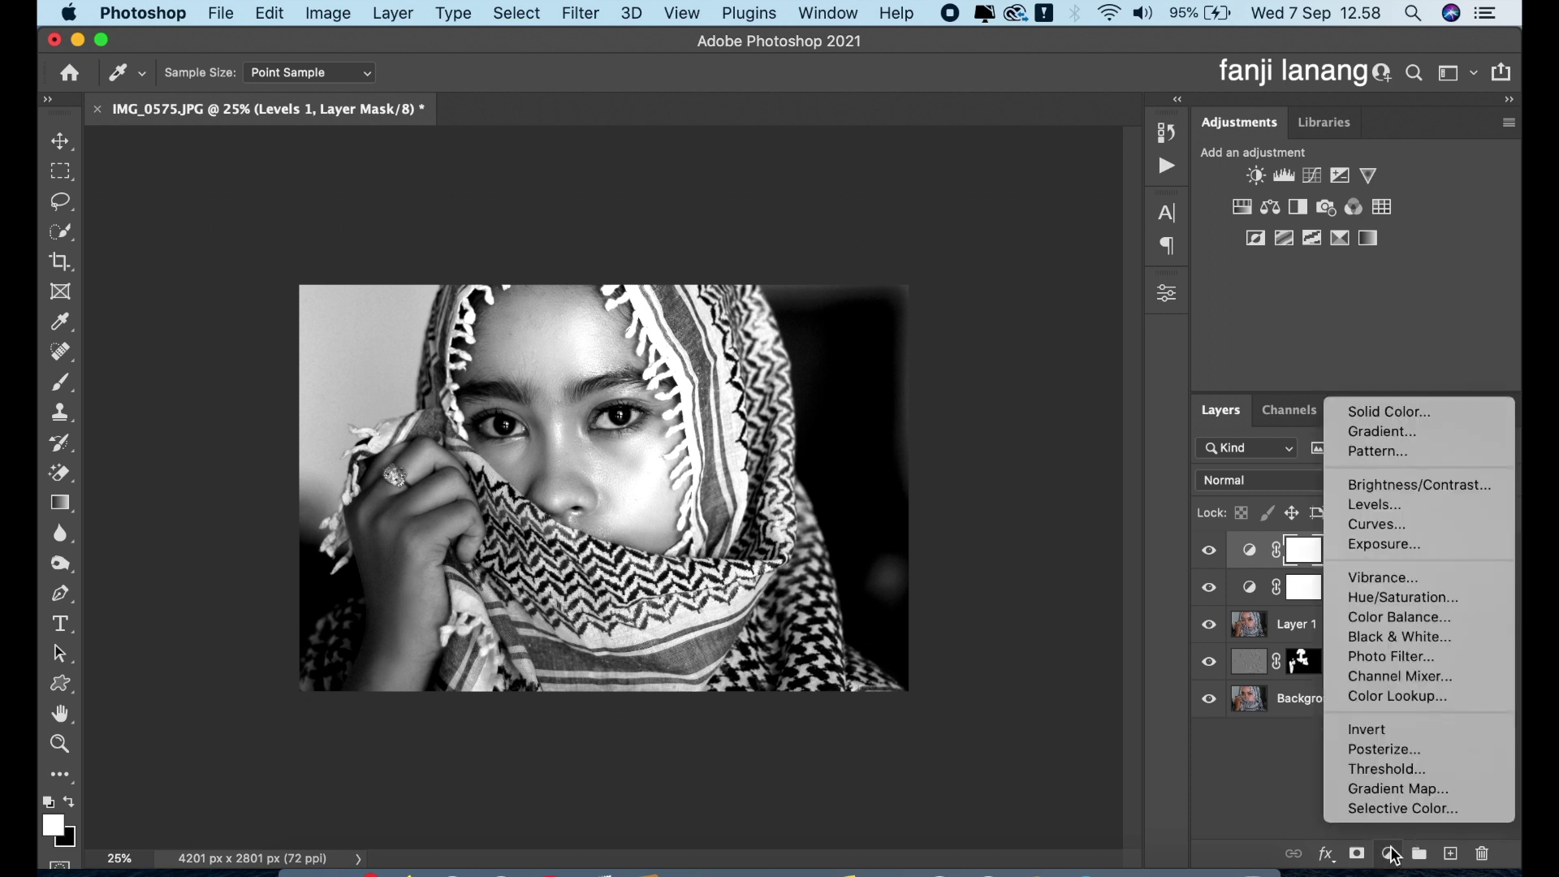
{"action": "left_click", "coordinate": [1236, 773]}
{"action": "left_click", "coordinate": [1451, 853]}
Choose the signature brush preset and enlarge it to 400 px
{"action": "left_click", "coordinate": [61, 383]}
{"action": "left_click", "coordinate": [207, 76]}
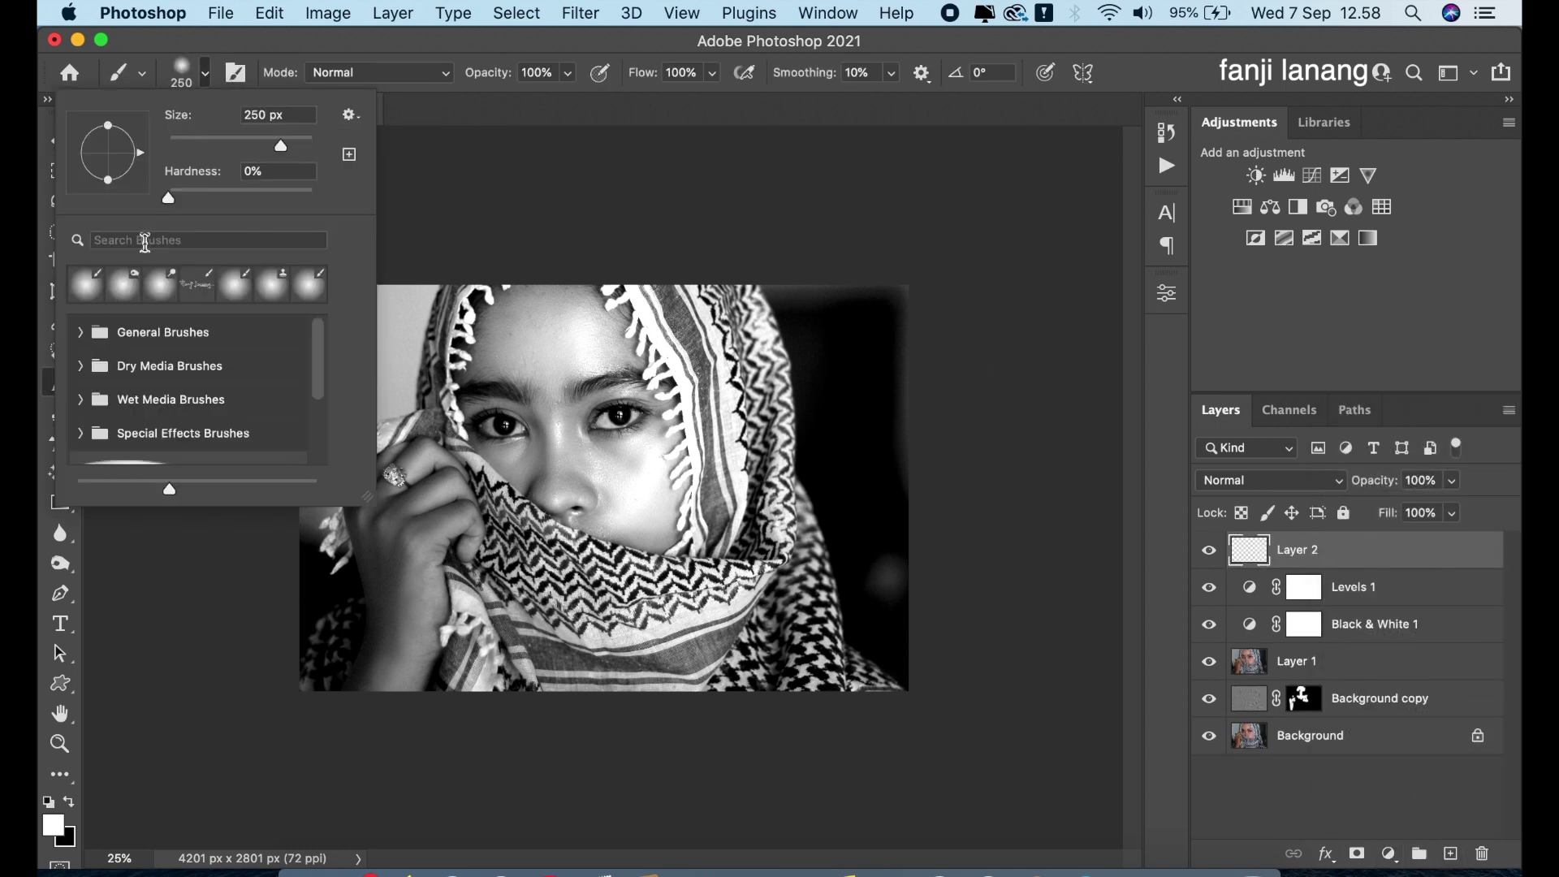
{"action": "left_click", "coordinate": [193, 290]}
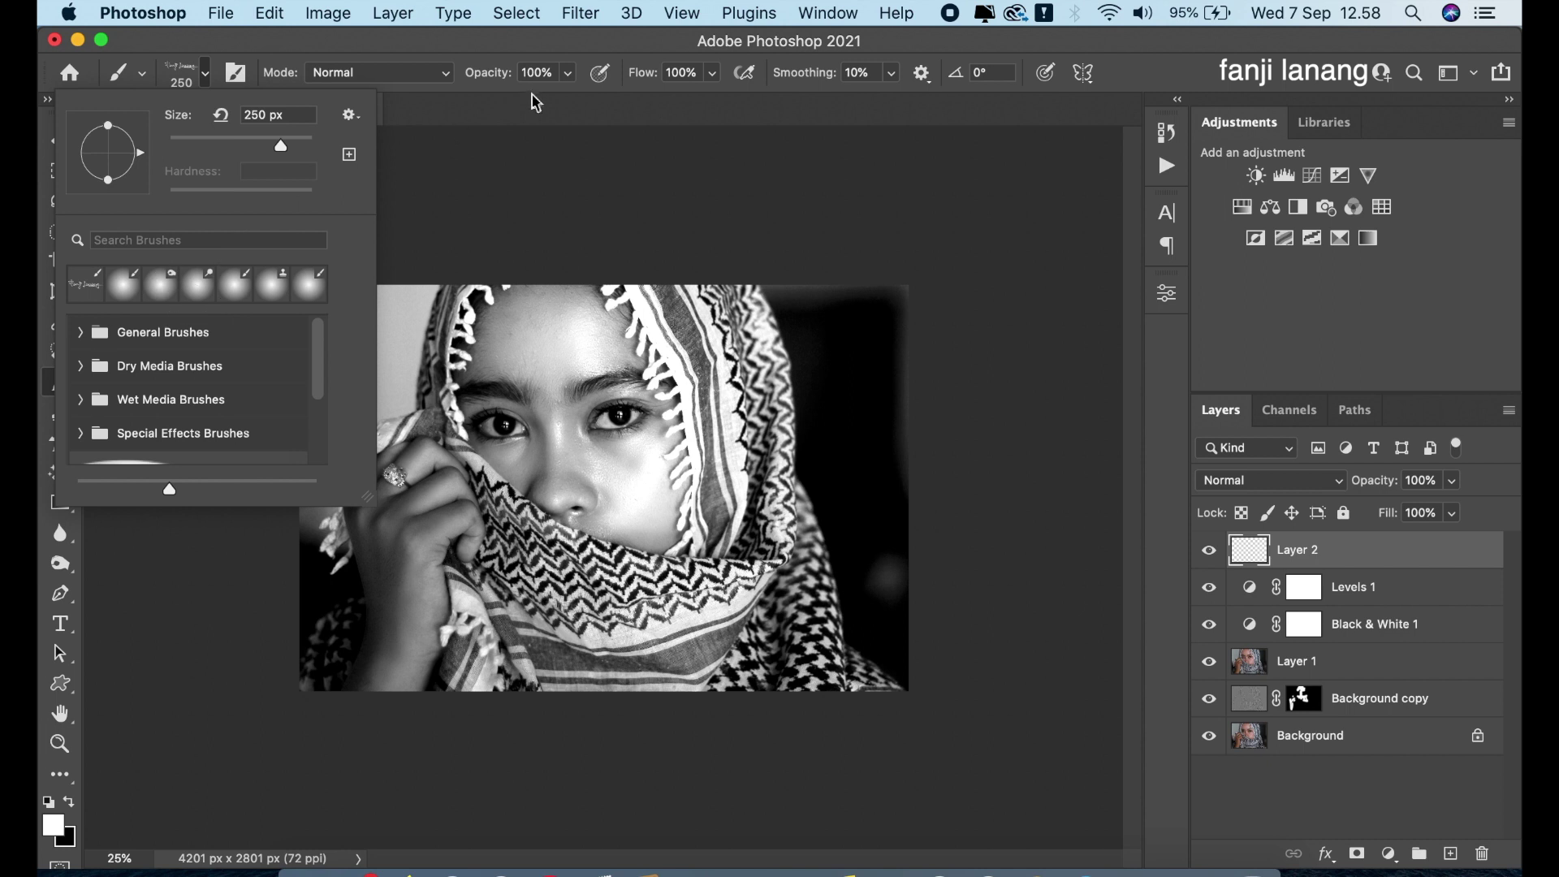
{"action": "left_click", "coordinate": [535, 102]}
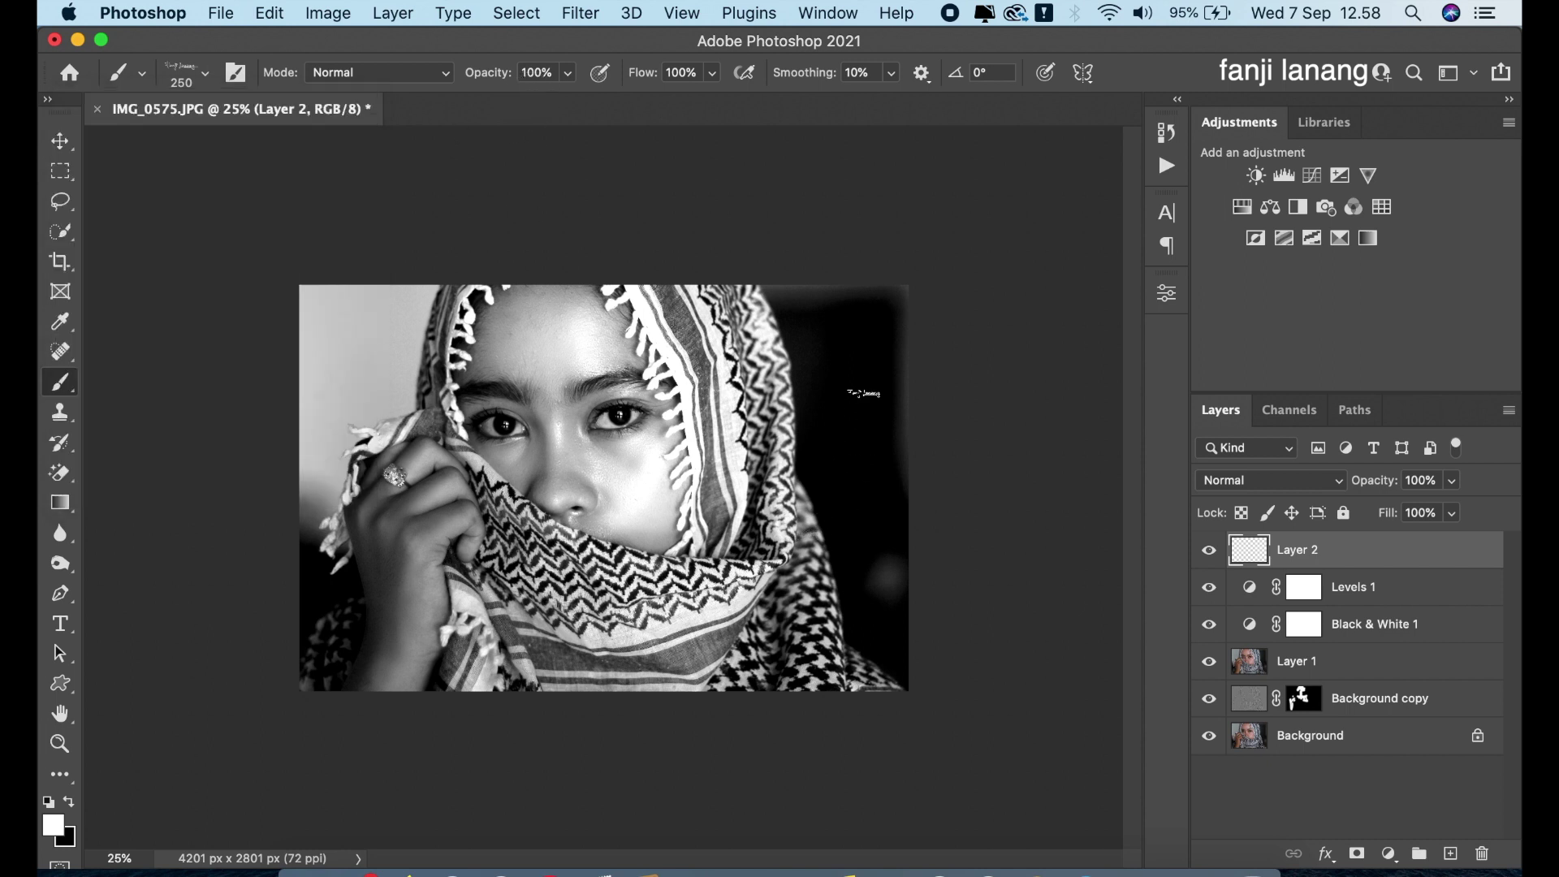
{"action": "key", "text": "bracketright"}
{"action": "key", "text": "bracketright"}
{"action": "key", "text": "bracketright"}
{"action": "key", "text": "bracketright"}
Stamp the signature again over the existing one to make it brighter
{"action": "left_click", "coordinate": [860, 660]}
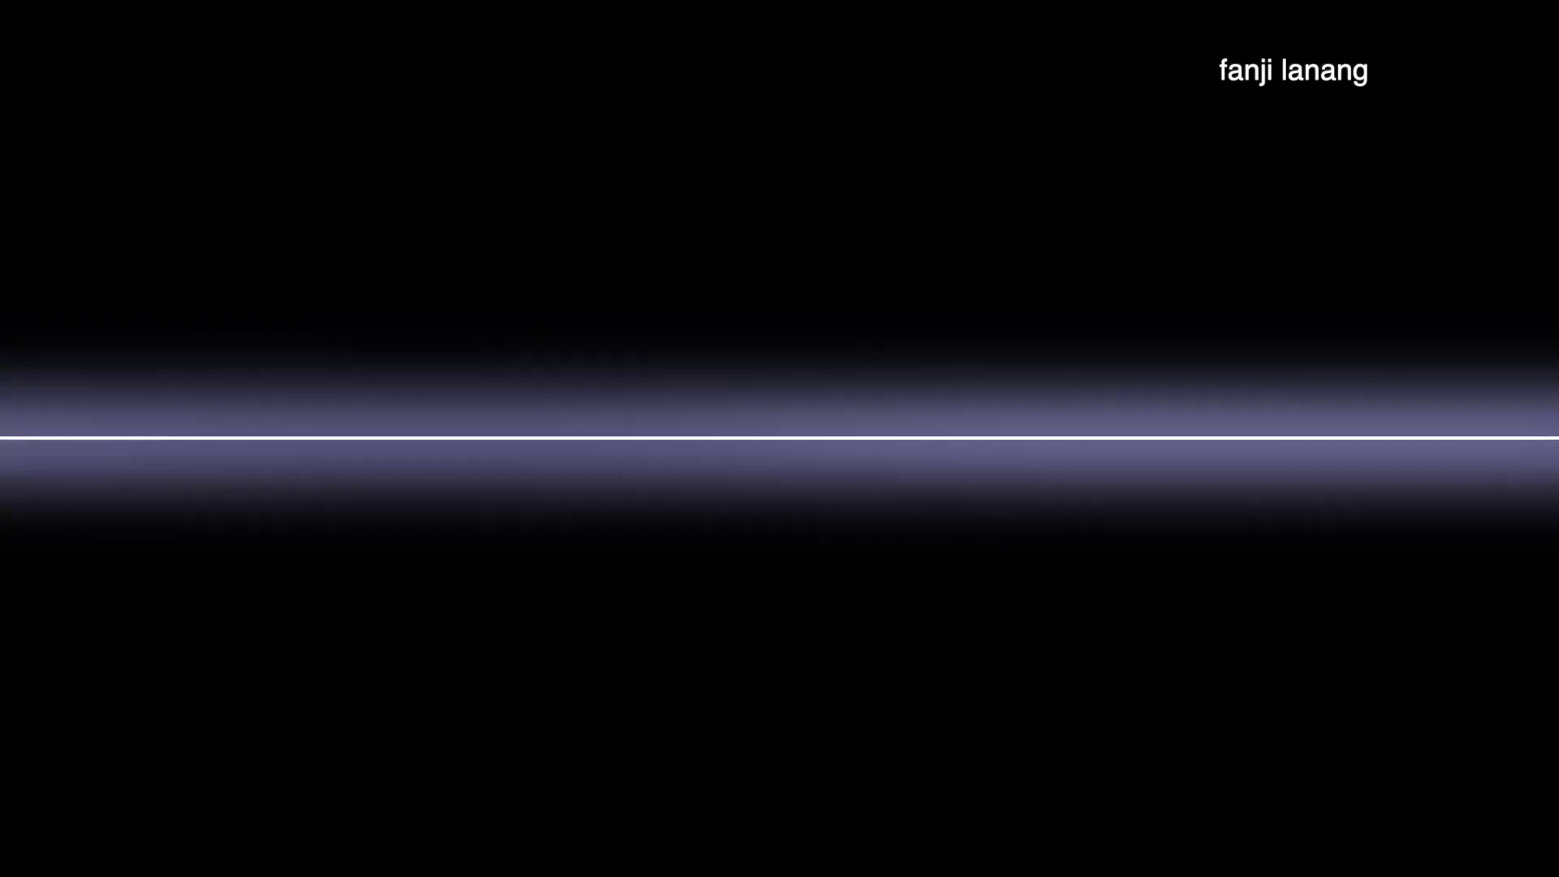